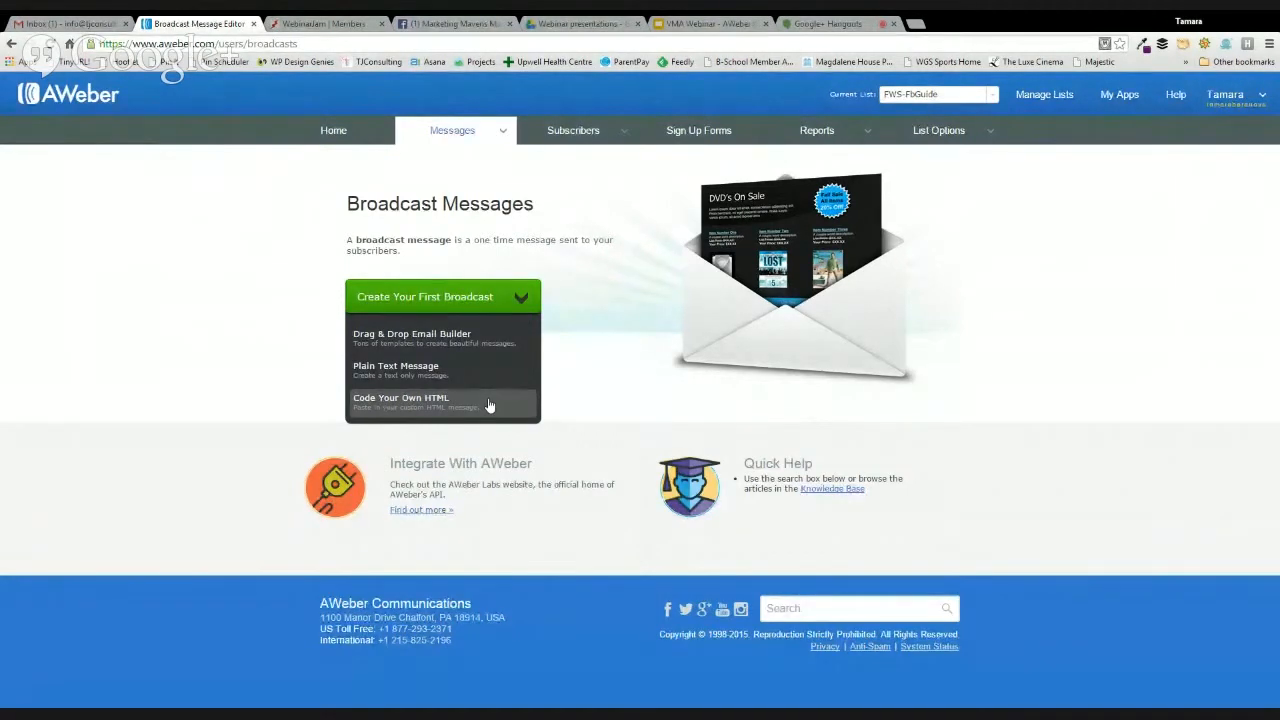
- Create a broadcast with the Drag & Drop Email Builder and view the subject line's personalization options
left_click(398, 337)
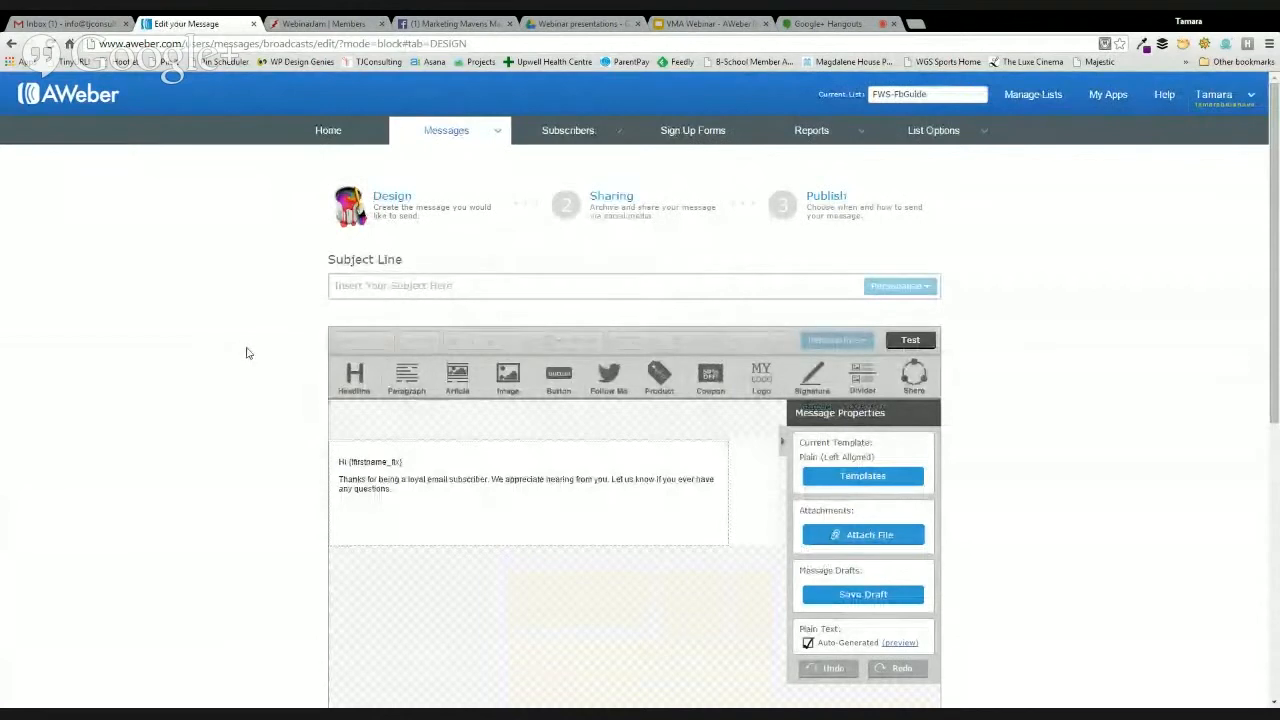
left_click(365, 288)
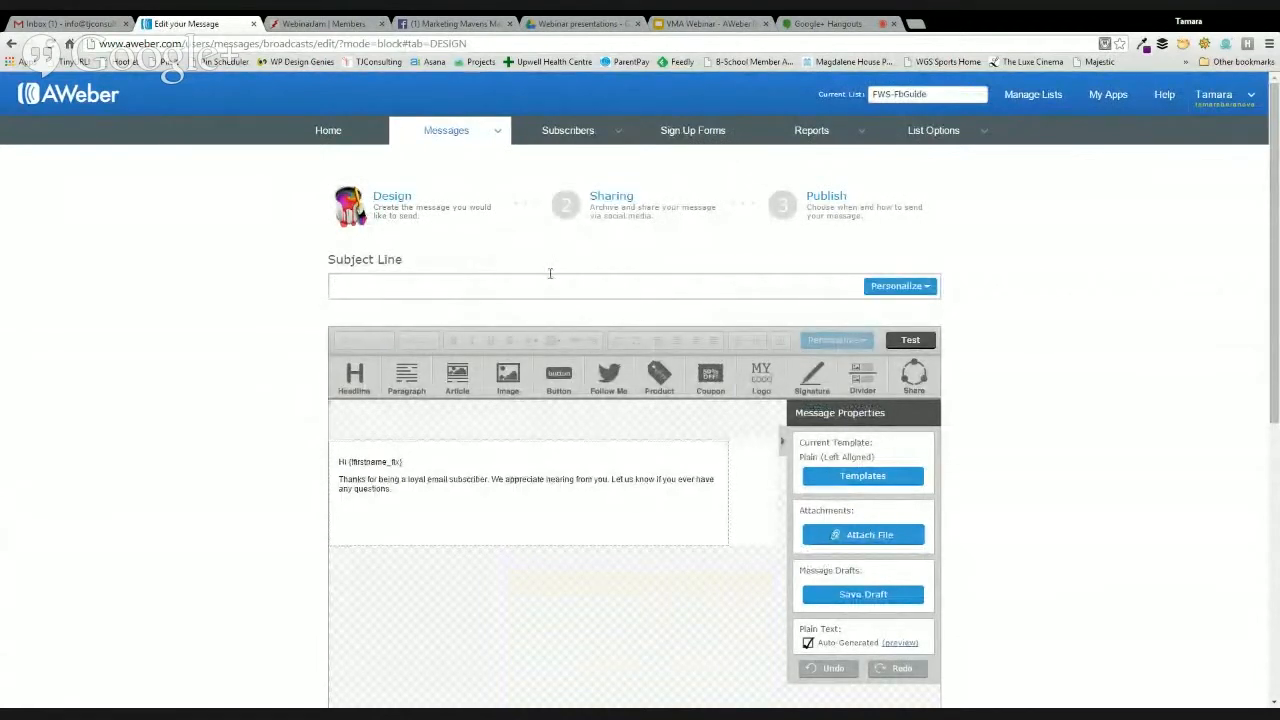
left_click(926, 286)
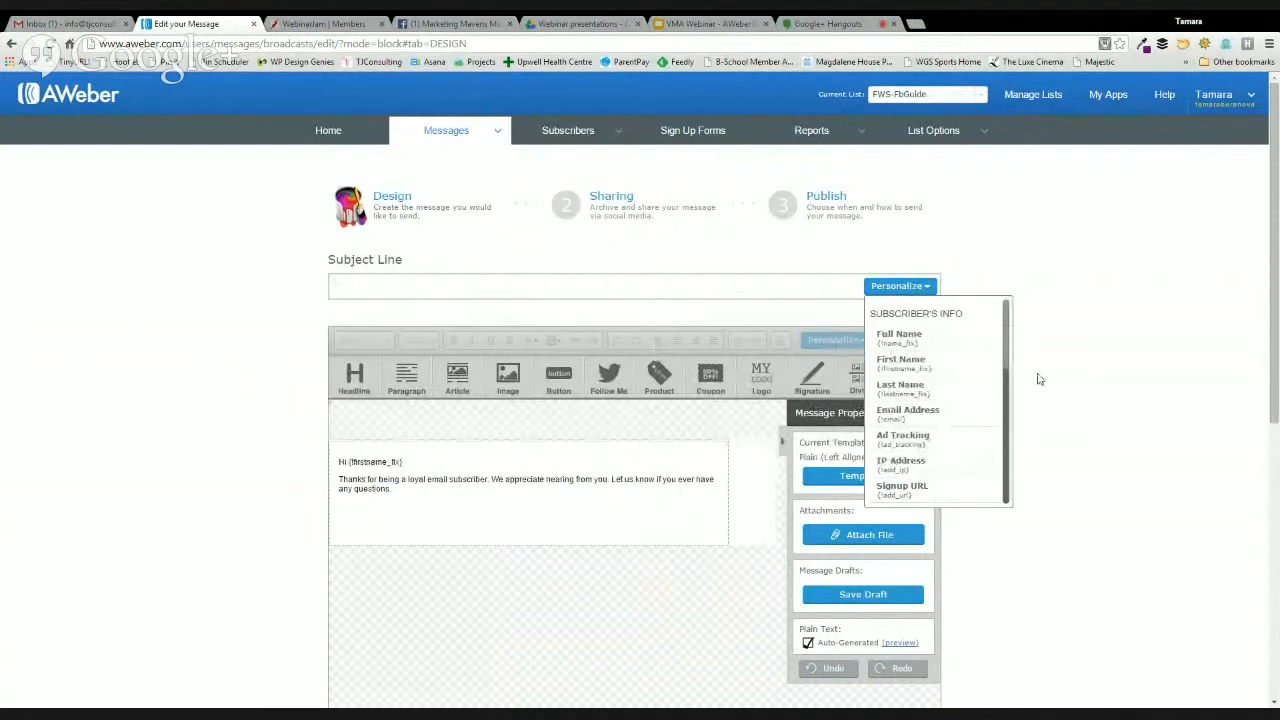
left_click(969, 385)
- Browse the available email templates and leave the template gallery without applying one
scroll(1000, 464, "down", 1)
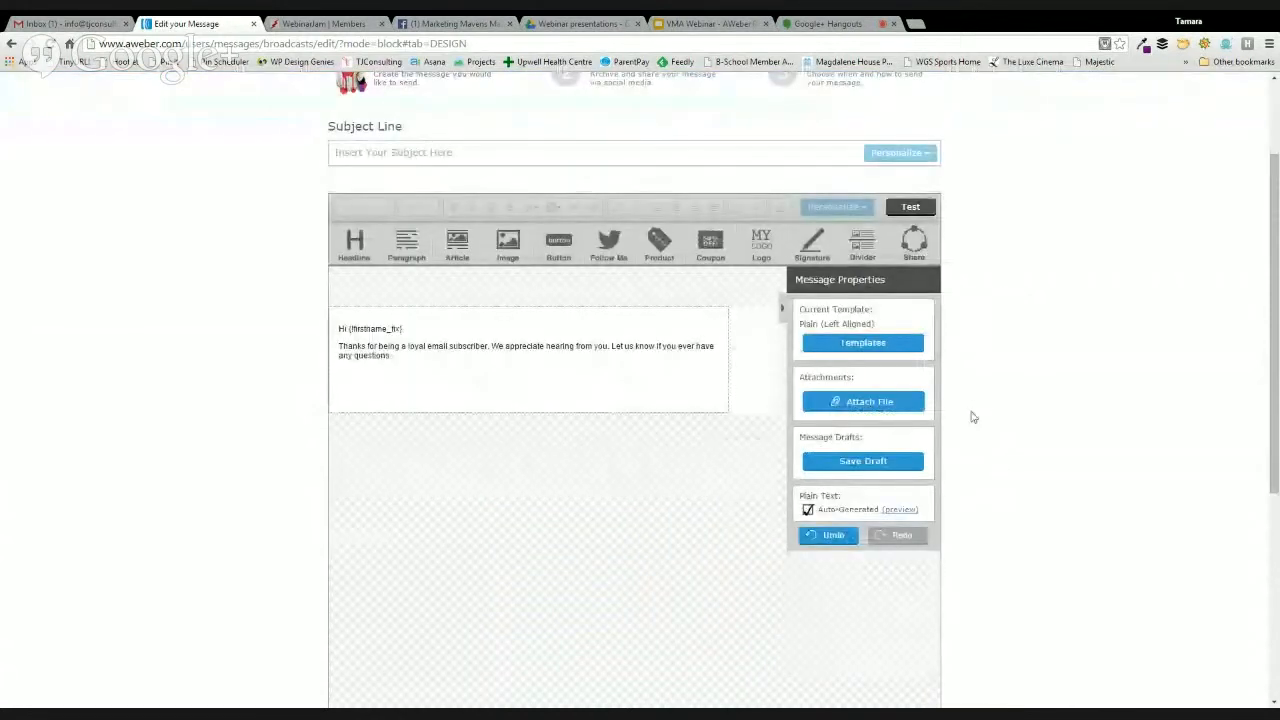
left_click(878, 348)
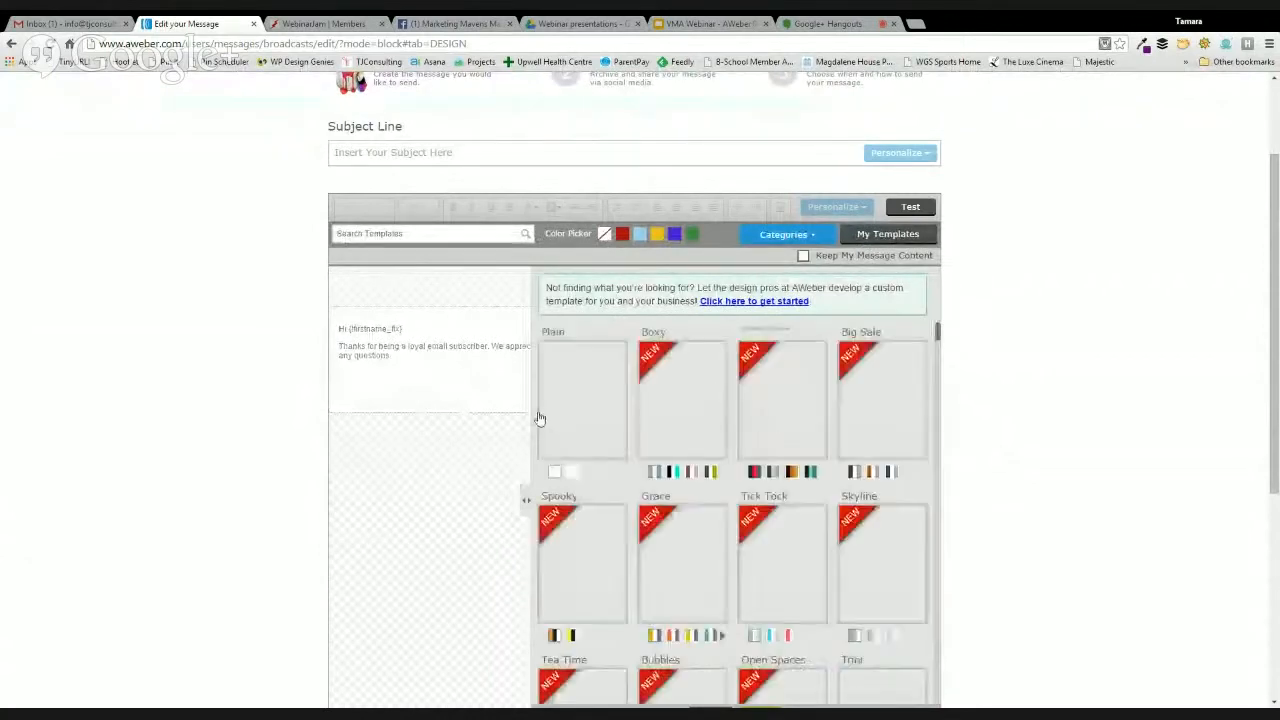
scroll(1130, 455, "down", 1)
scroll(752, 268, "down", 2)
scroll(748, 289, "down", 1)
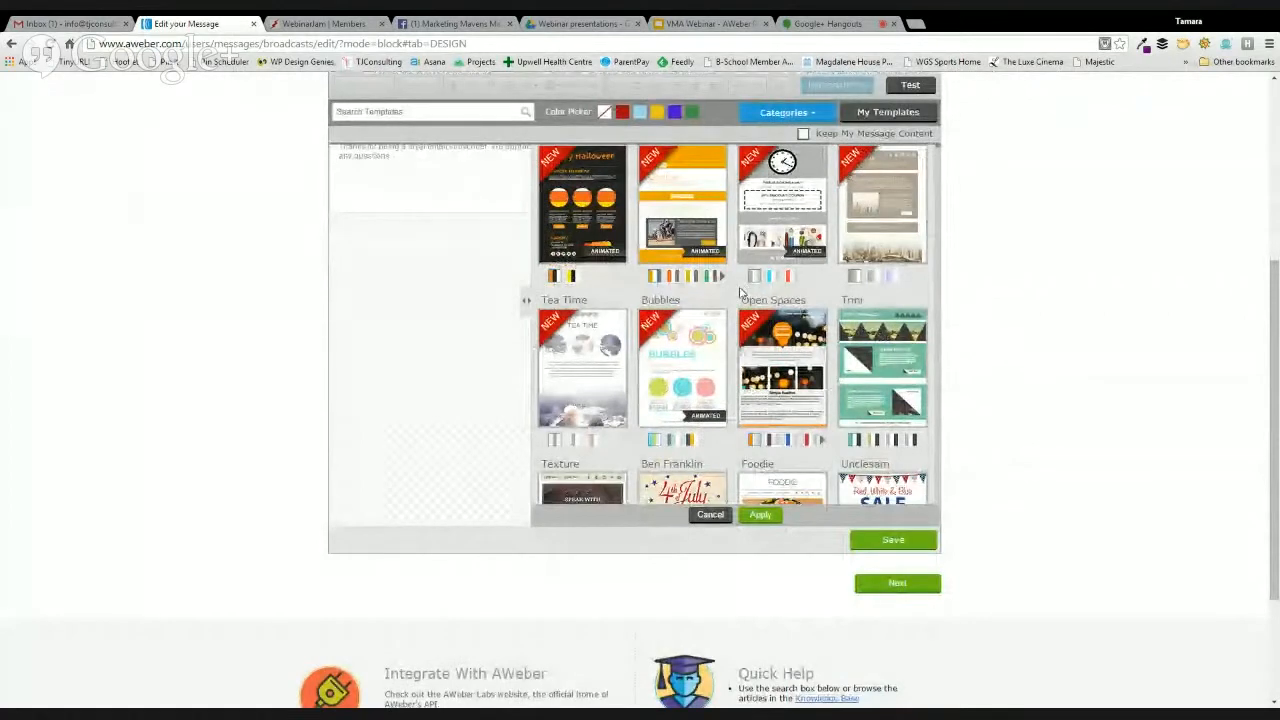
scroll(740, 292, "down", 3)
scroll(735, 293, "down", 10)
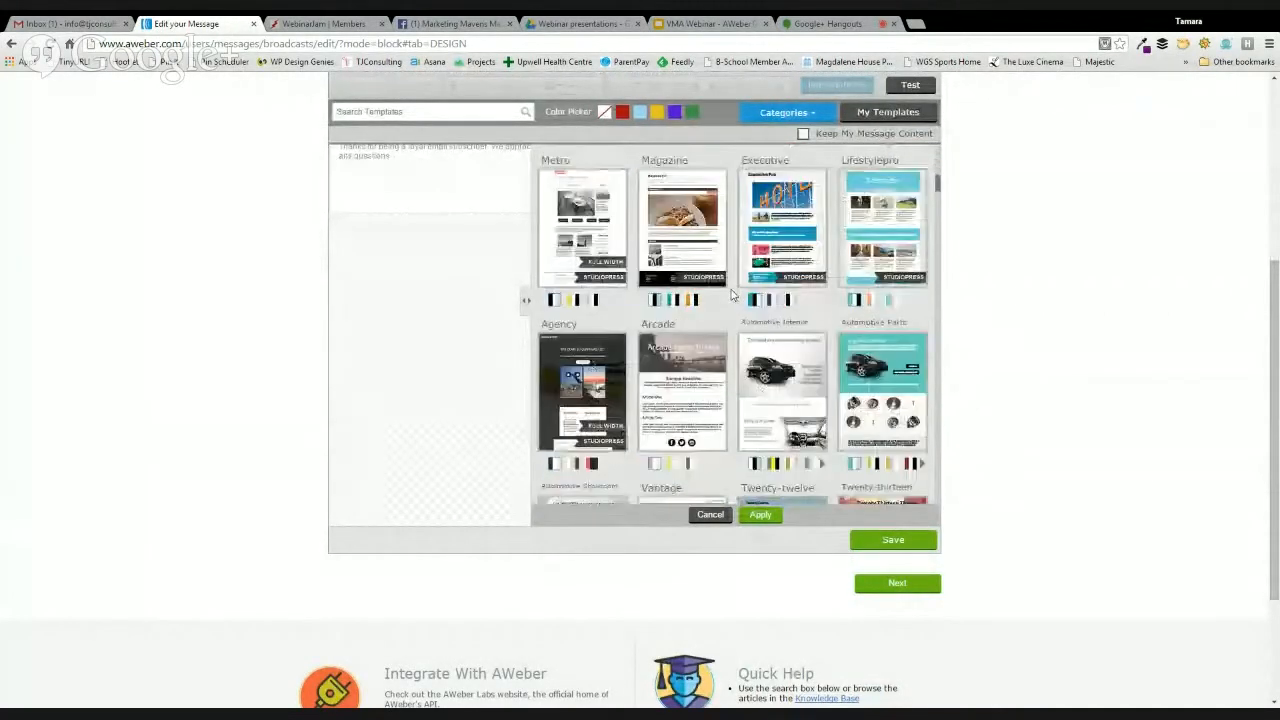
scroll(731, 295, "down", 6)
left_click_drag(938, 205, 926, 138)
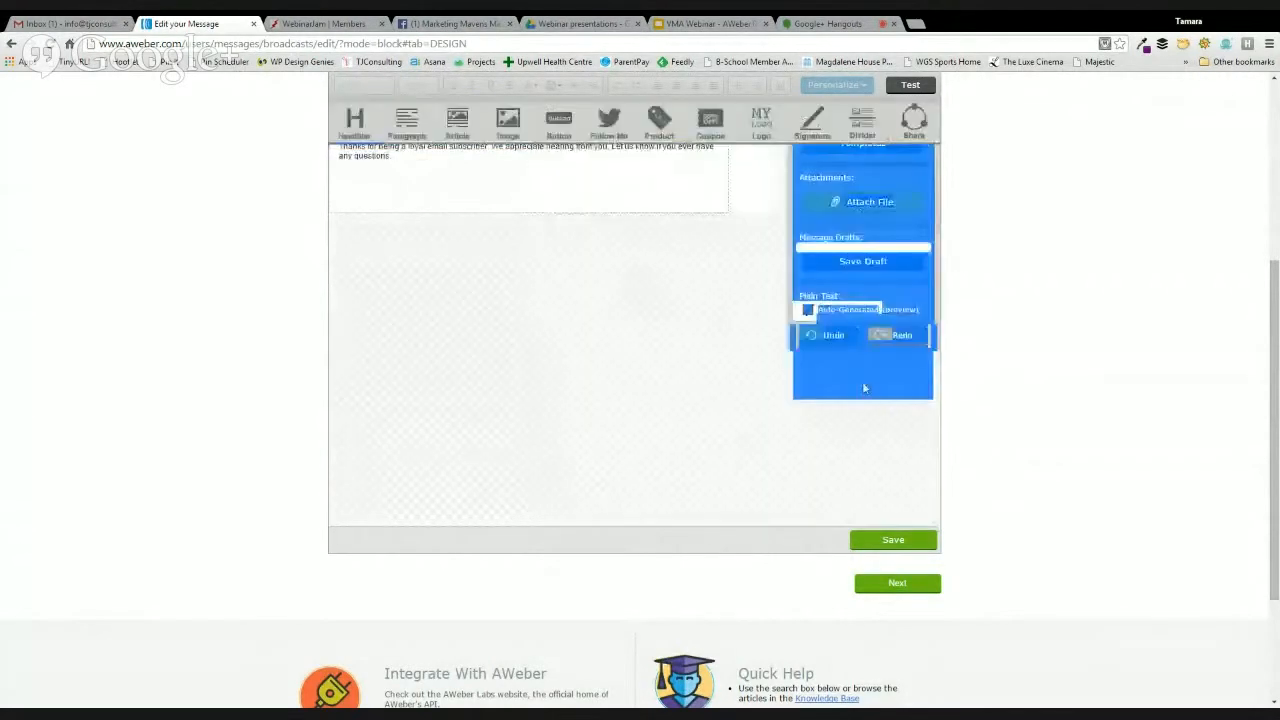
left_click(1066, 330)
scroll(717, 400, "up", 3)
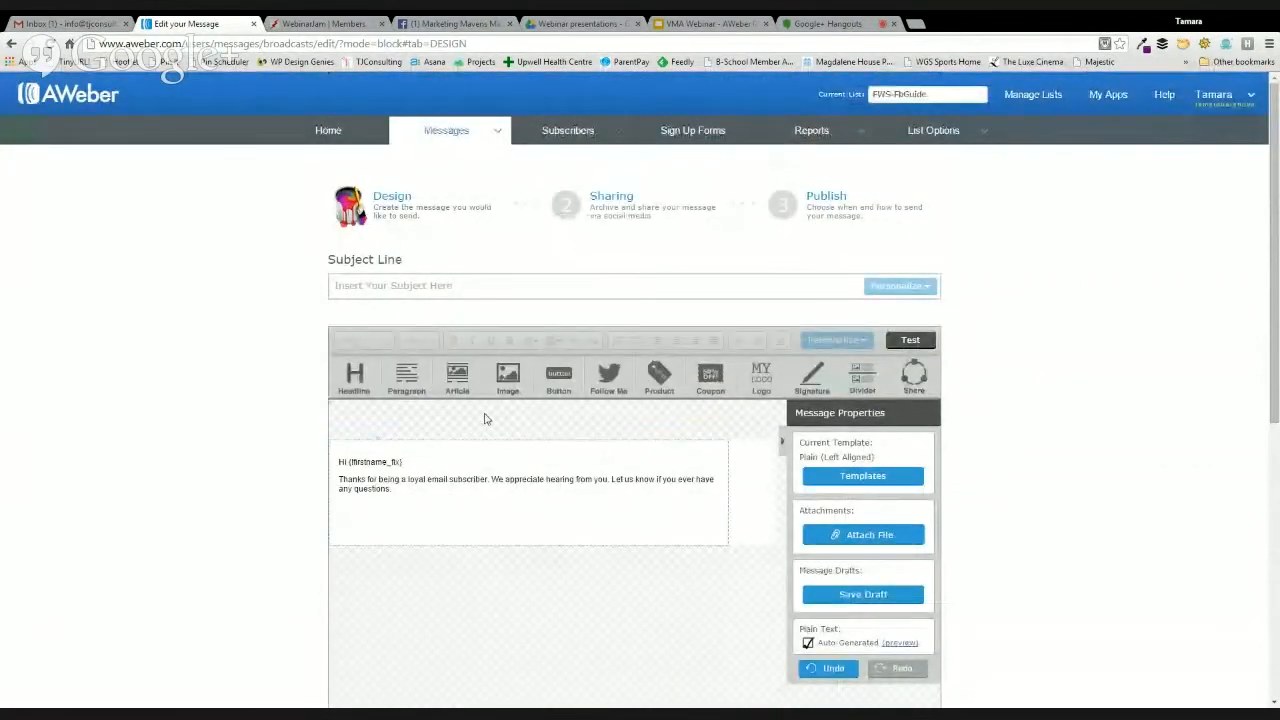
- Add an image block above the greeting paragraph in the message body
left_click_drag(508, 376, 455, 462)
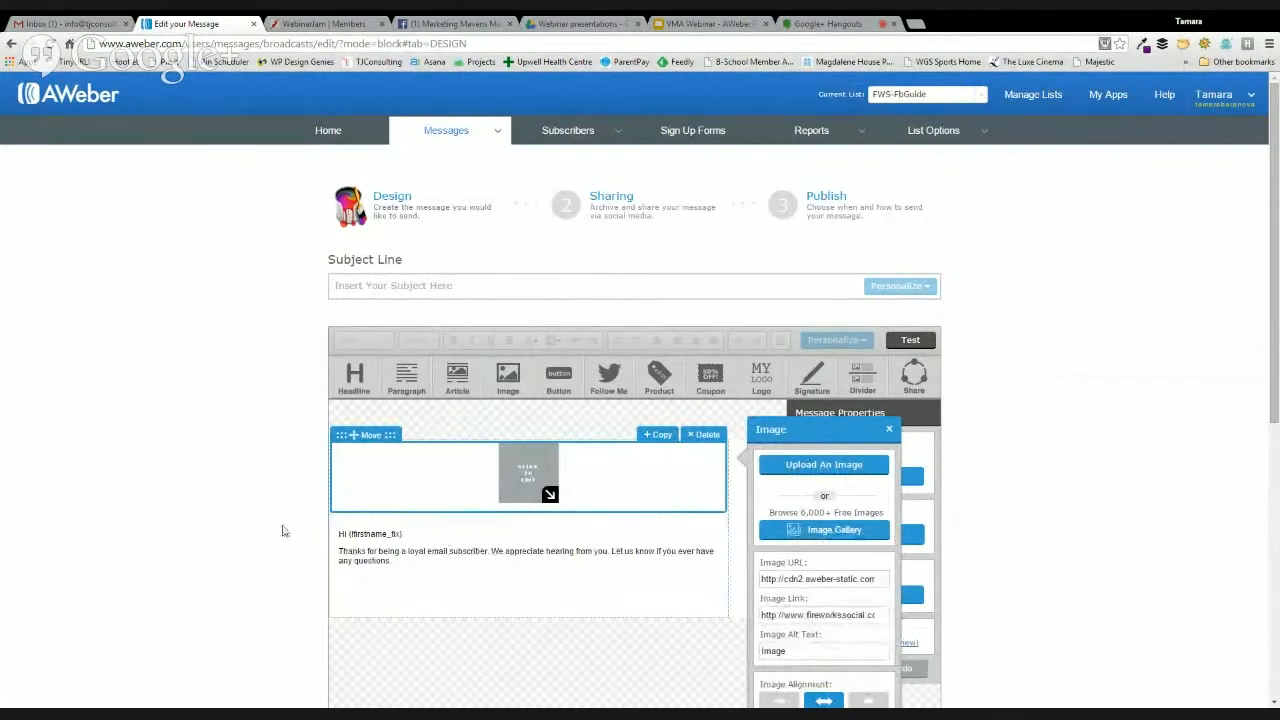
scroll(280, 528, "down", 2)
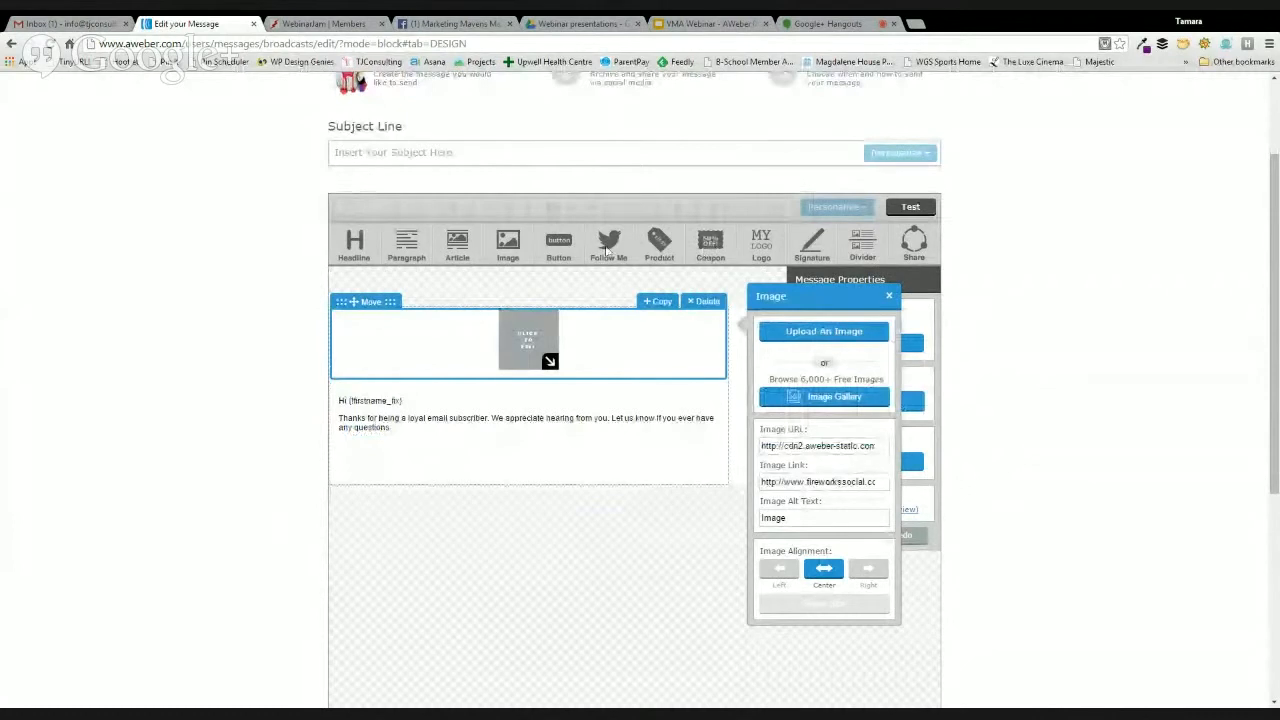
left_click_drag(464, 238, 452, 330)
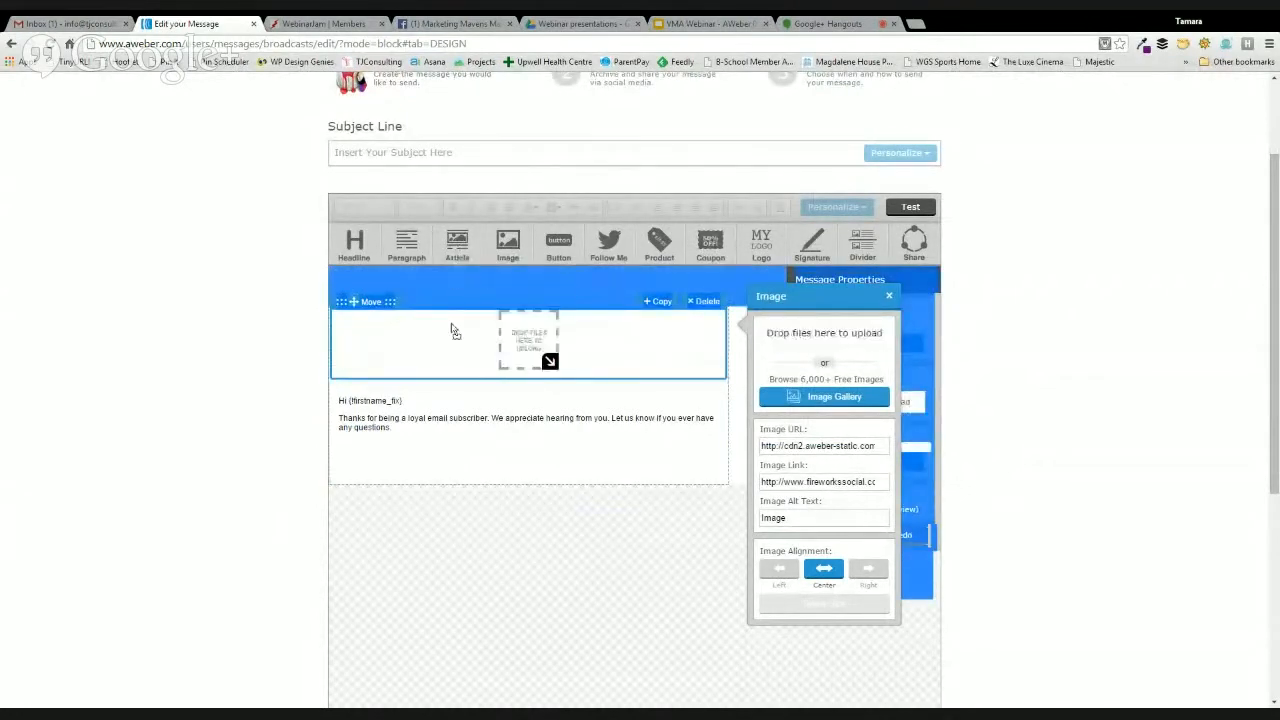
left_click_drag(461, 404, 491, 409)
left_click(460, 505)
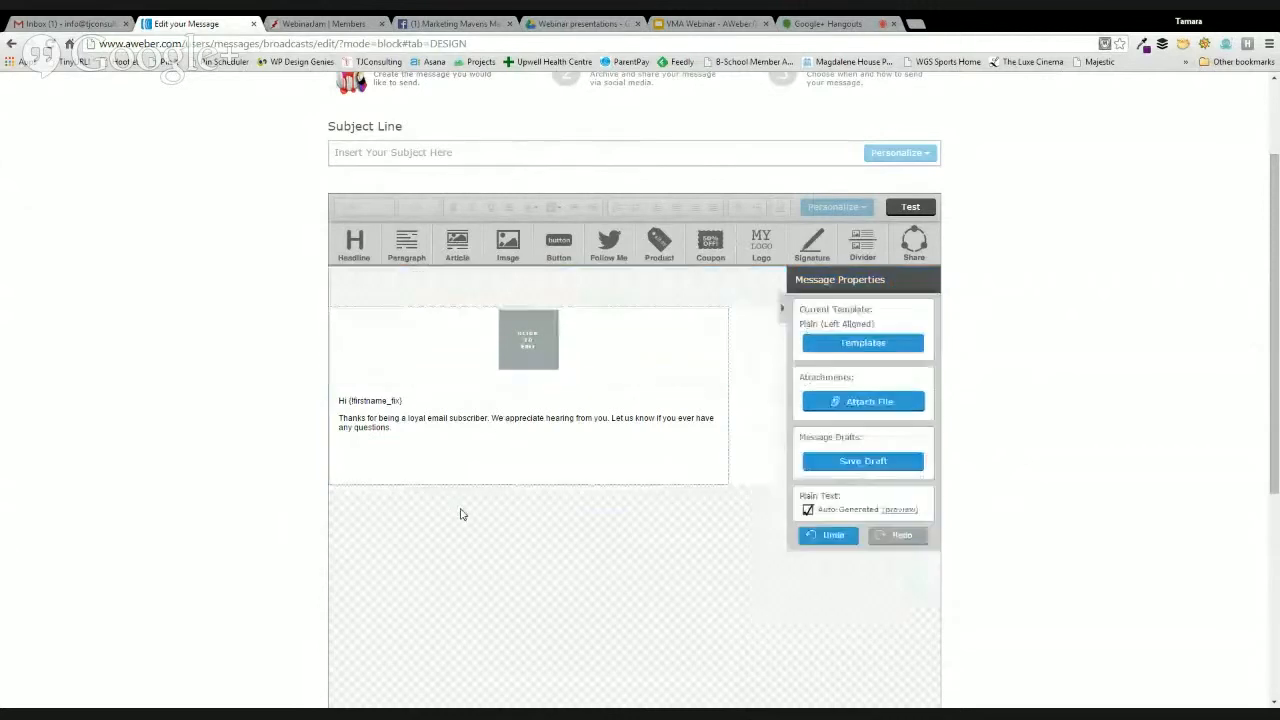
- Add an article block, move it below the greeting paragraph, and place a button block beneath it
left_click_drag(457, 251, 437, 410)
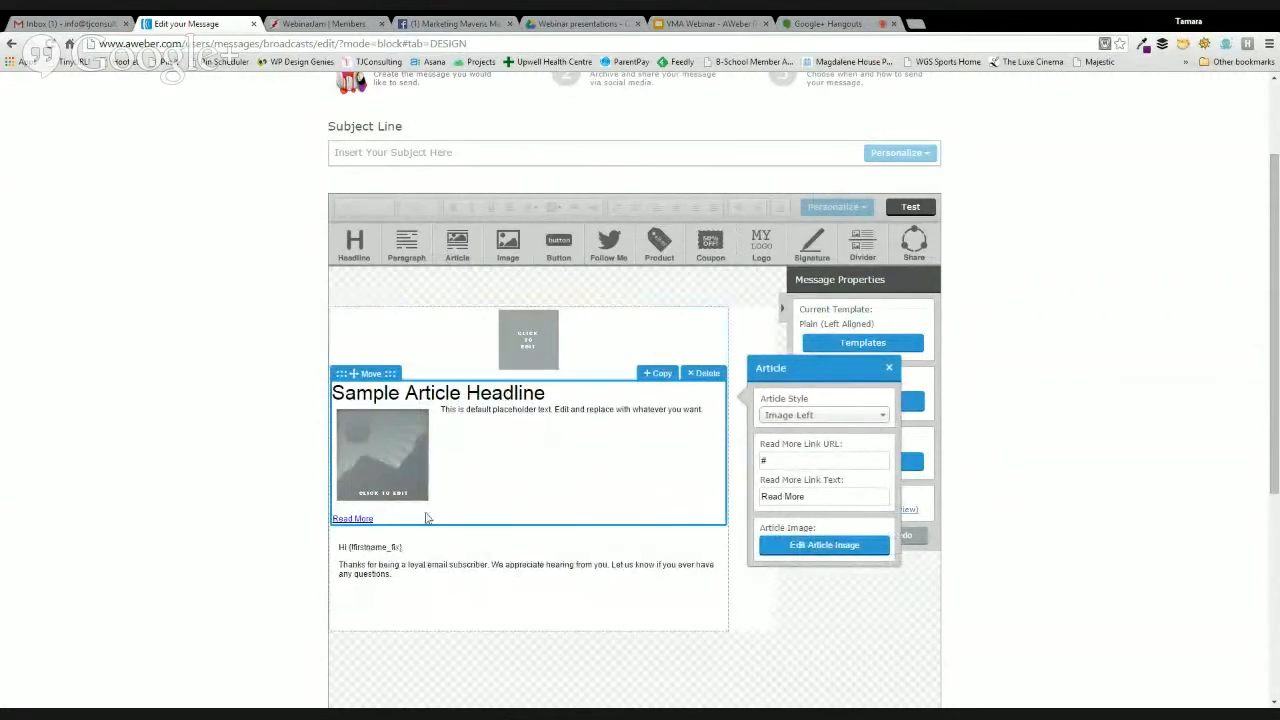
left_click_drag(380, 373, 383, 497)
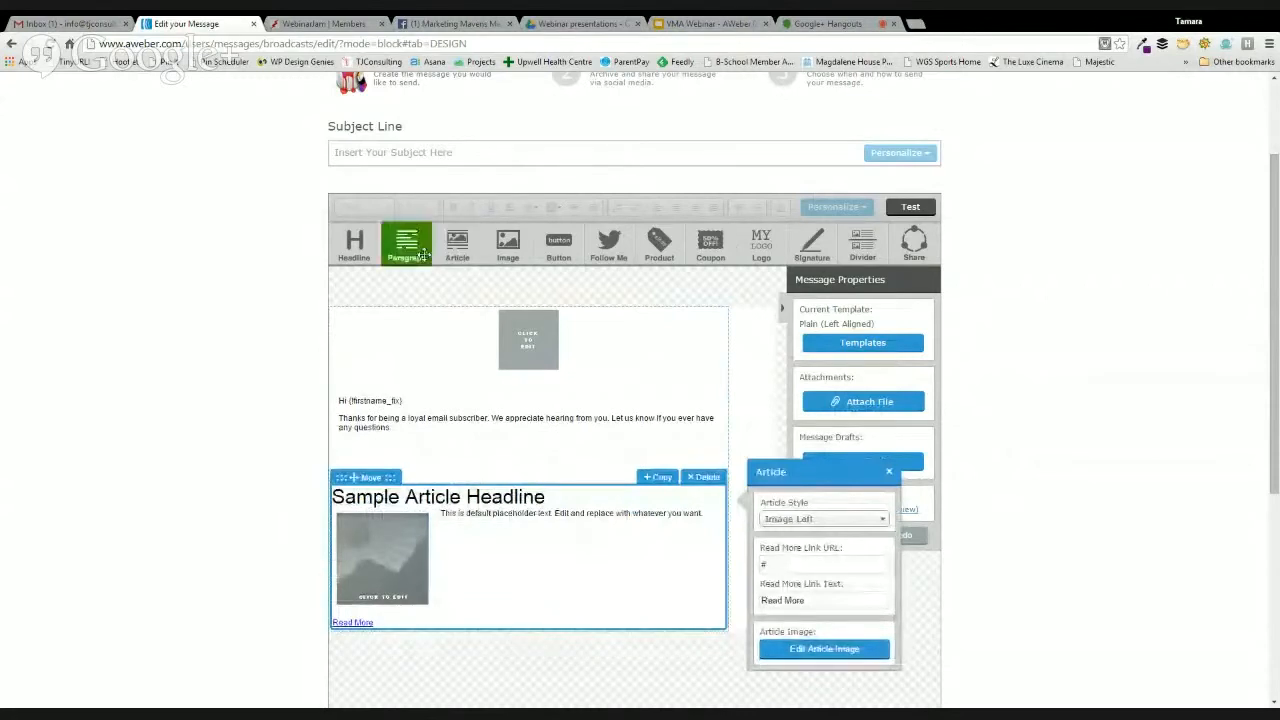
scroll(250, 415, "down", 2)
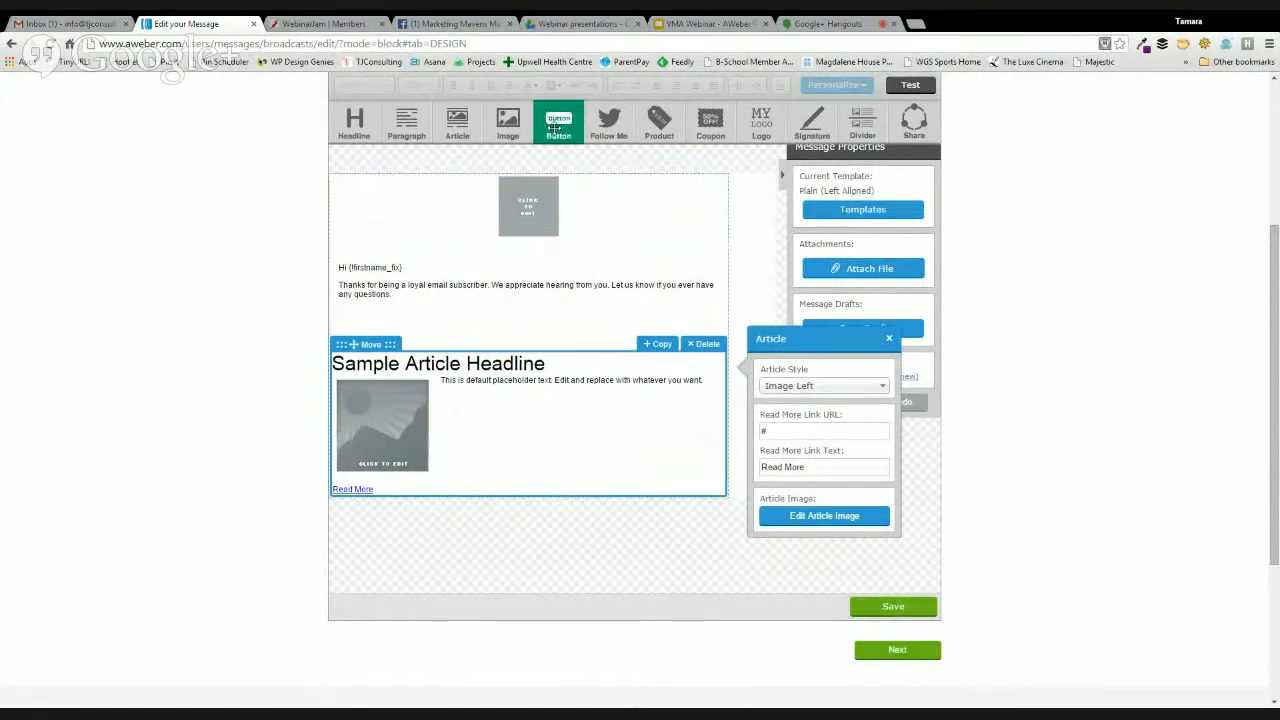
left_click_drag(554, 126, 480, 528)
left_click(236, 440)
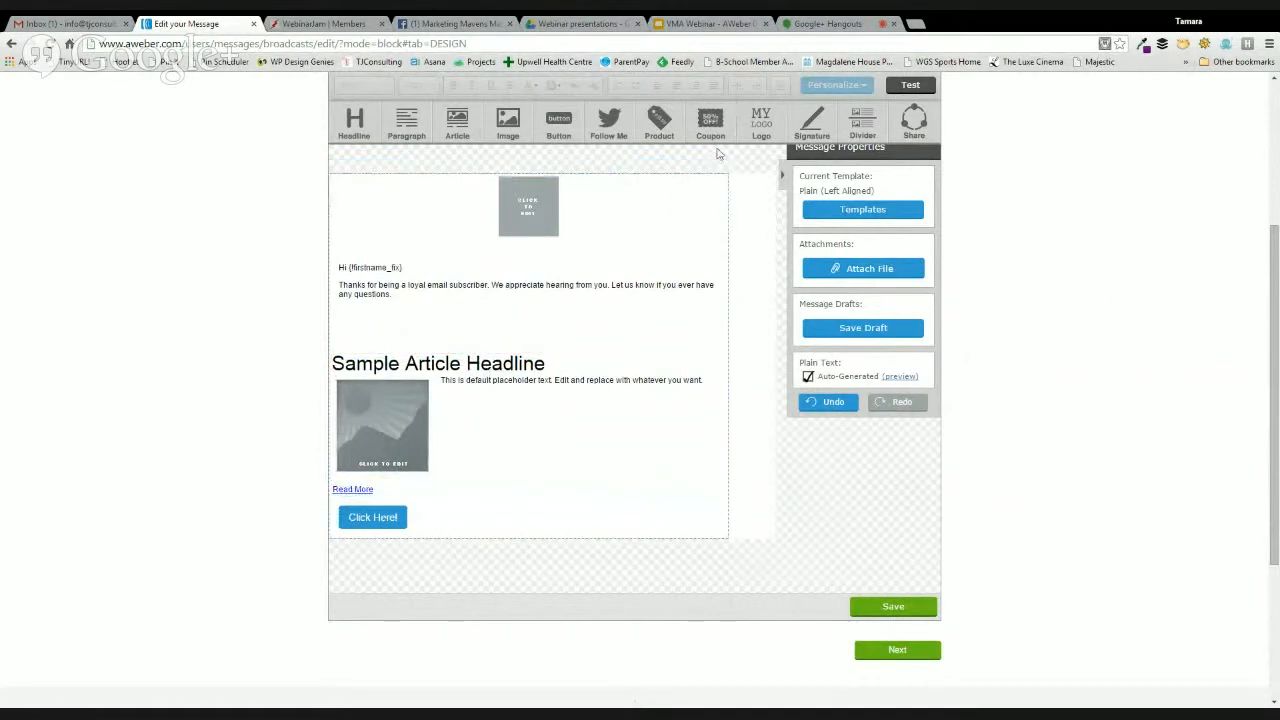
- Add a coupon block below the button and a social share block beneath the coupon
left_click_drag(712, 120, 511, 575)
scroll(660, 540, "down", 2)
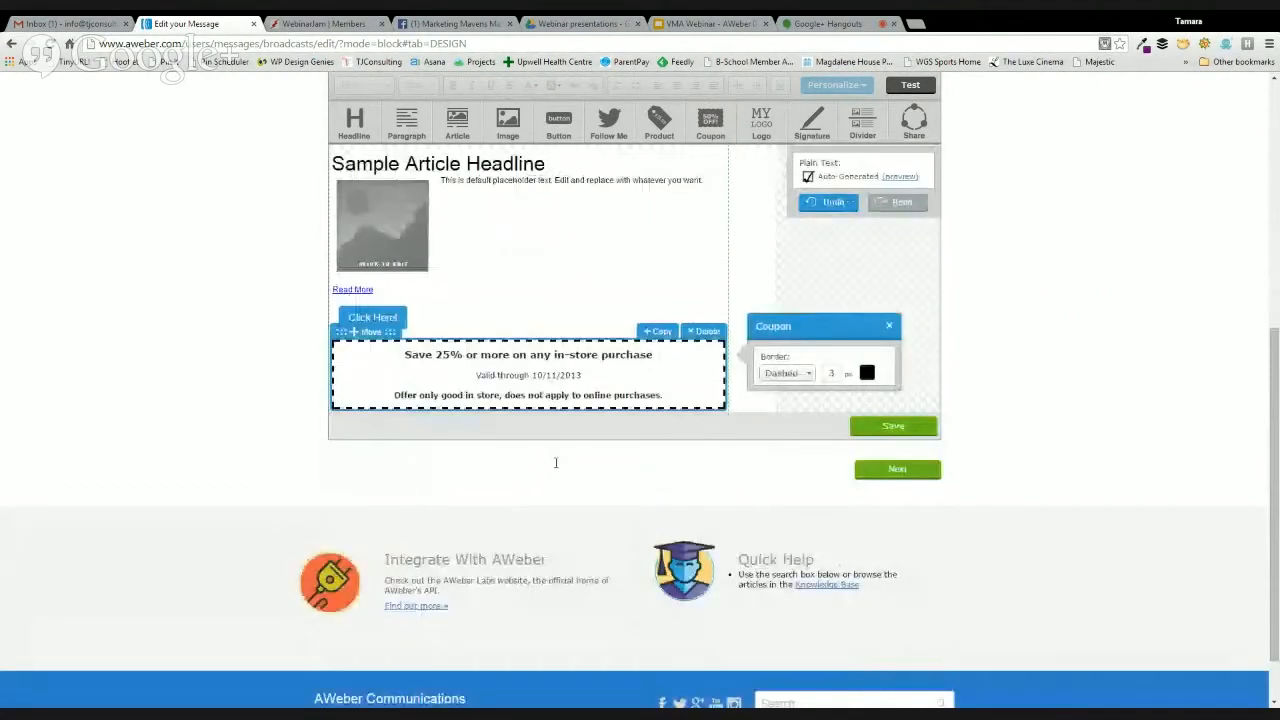
scroll(556, 462, "up", 1)
scroll(757, 320, "up", 1)
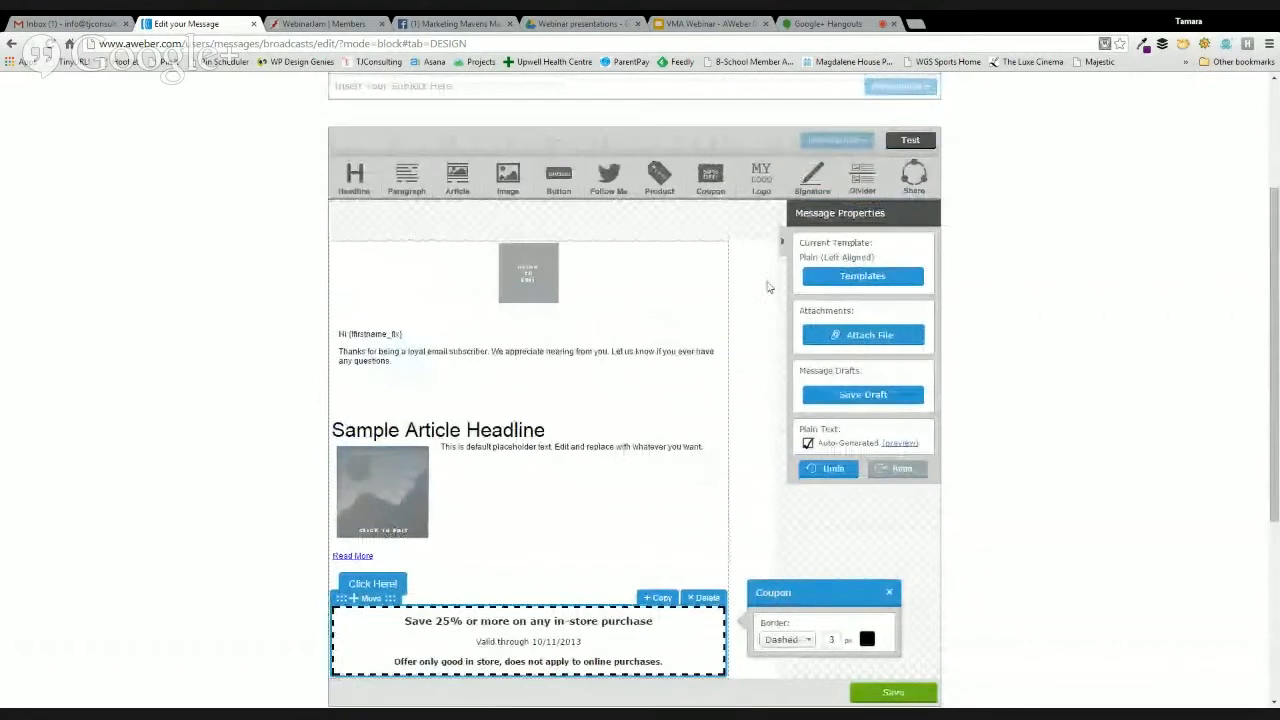
left_click_drag(913, 175, 589, 546)
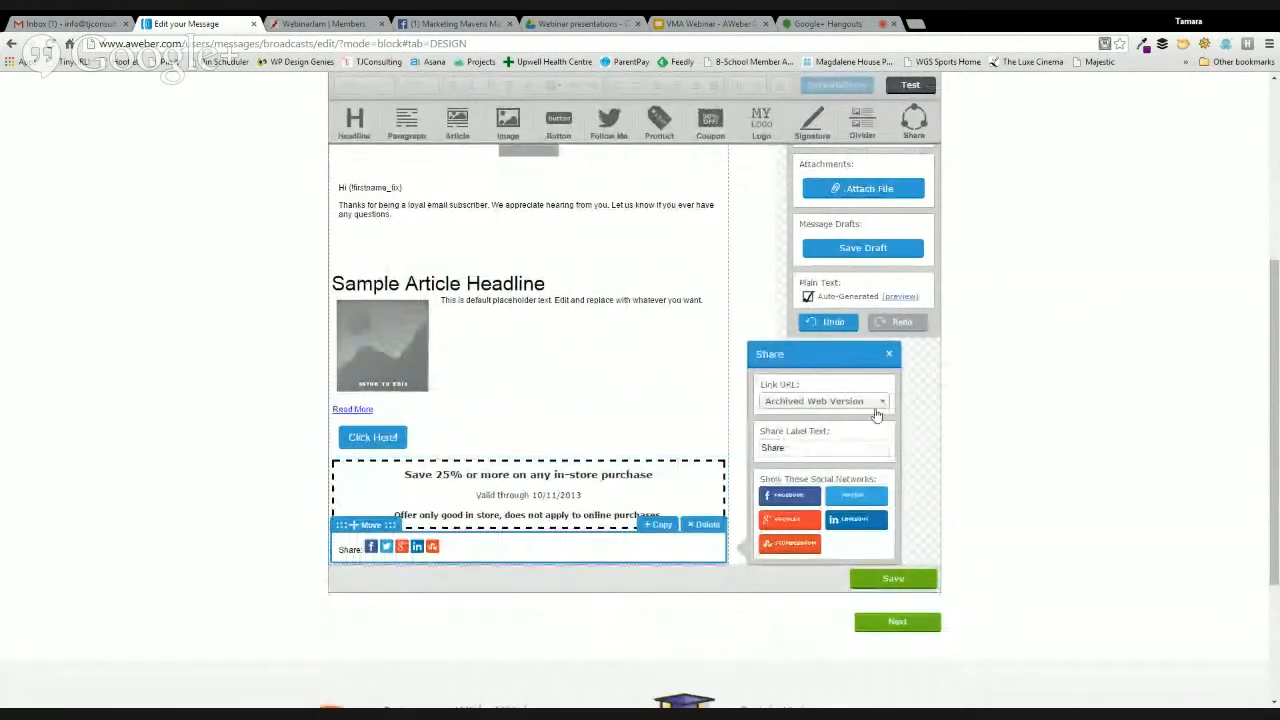
left_click(888, 355)
scroll(737, 454, "up", 2)
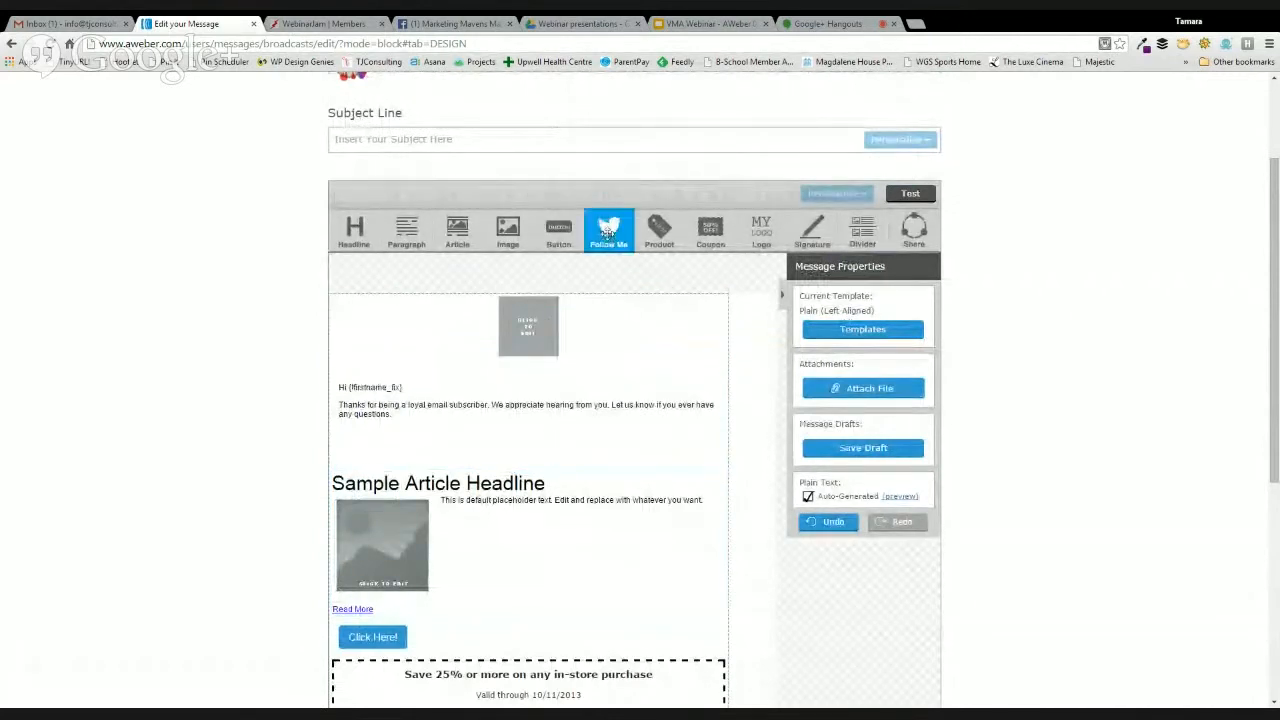
- Add a signature block below the share icons and a Follow Me block beneath the signature
mouse_move(607, 232)
left_mouse_down()
mouse_move(804, 258)
mouse_move(811, 232)
mouse_move(680, 643)
mouse_move(660, 650)
mouse_move(562, 592)
left_mouse_up()
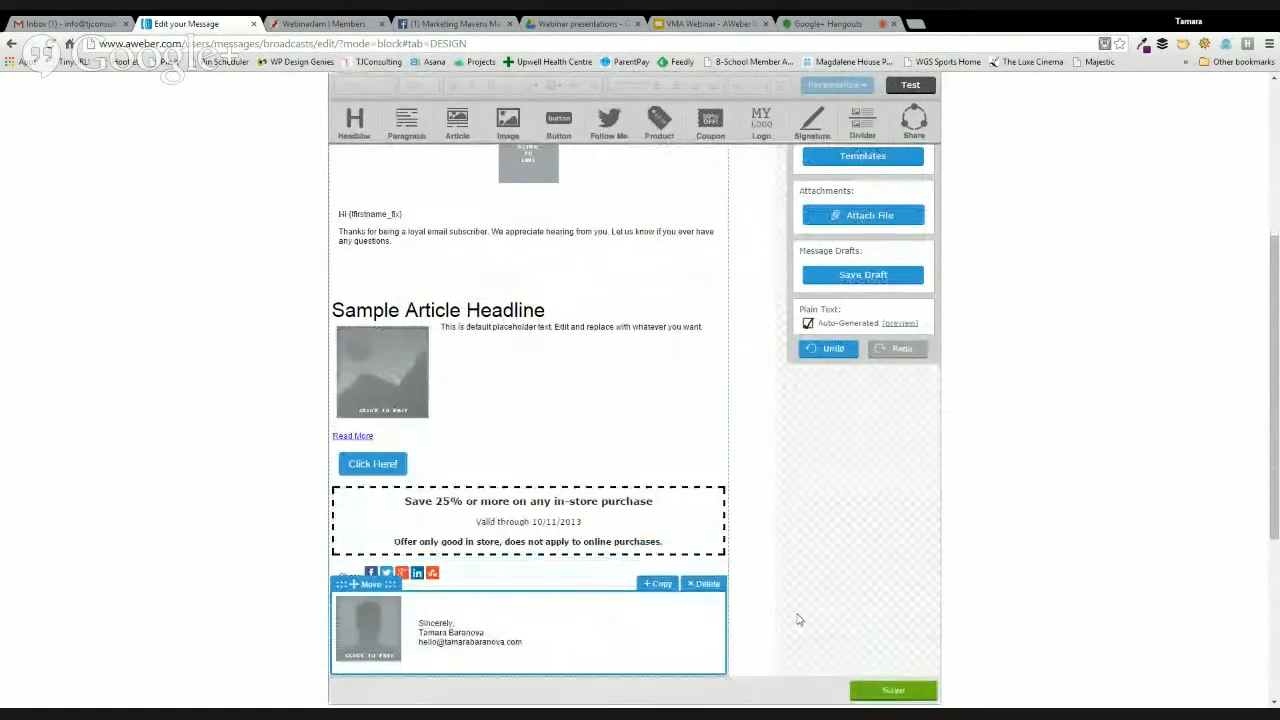
scroll(806, 612, "up", 2)
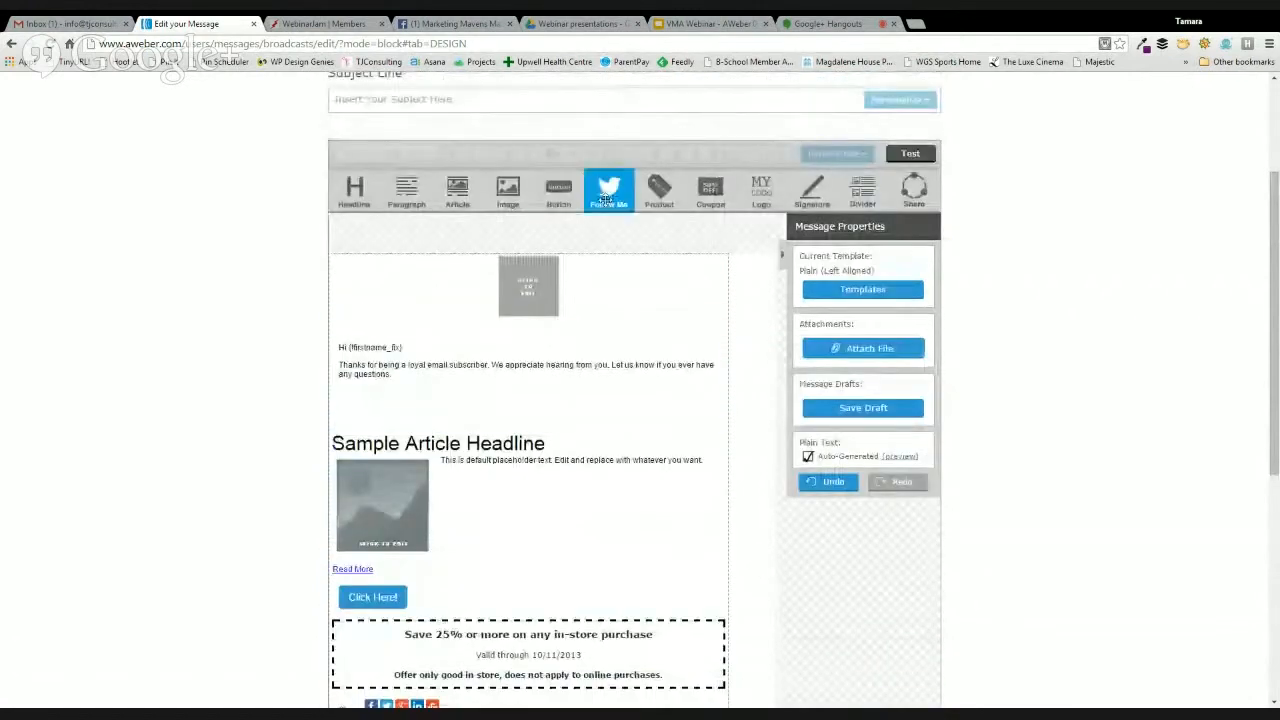
left_click_drag(609, 190, 603, 655)
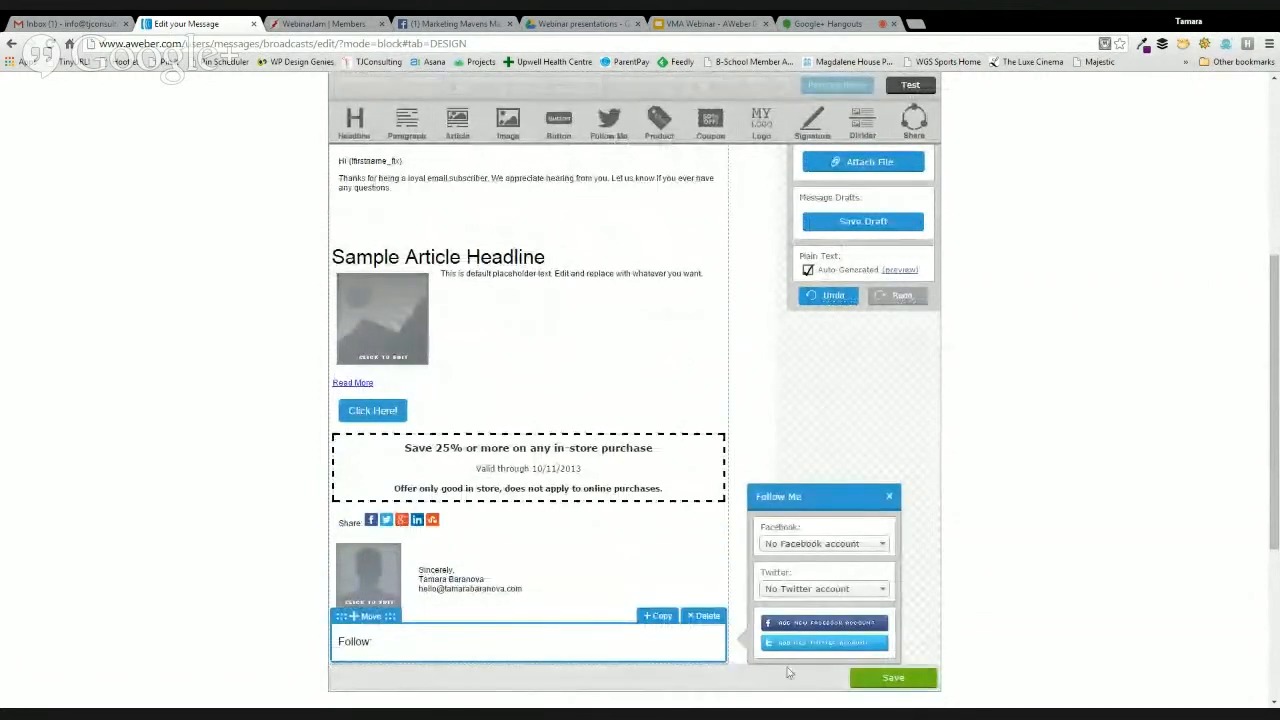
left_click(889, 497)
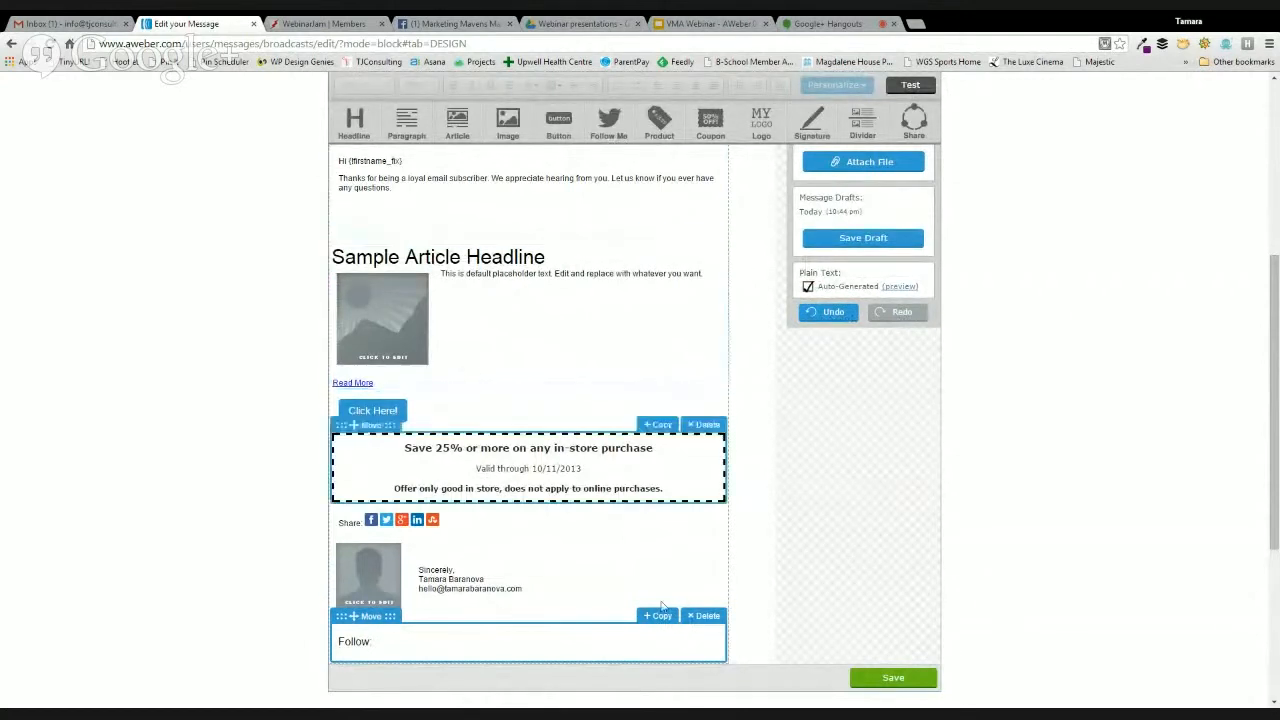
- Fill the image block above the greeting with the striped hot-air balloon picture from the stock image gallery
scroll(693, 496, "up", 1)
scroll(690, 341, "up", 1)
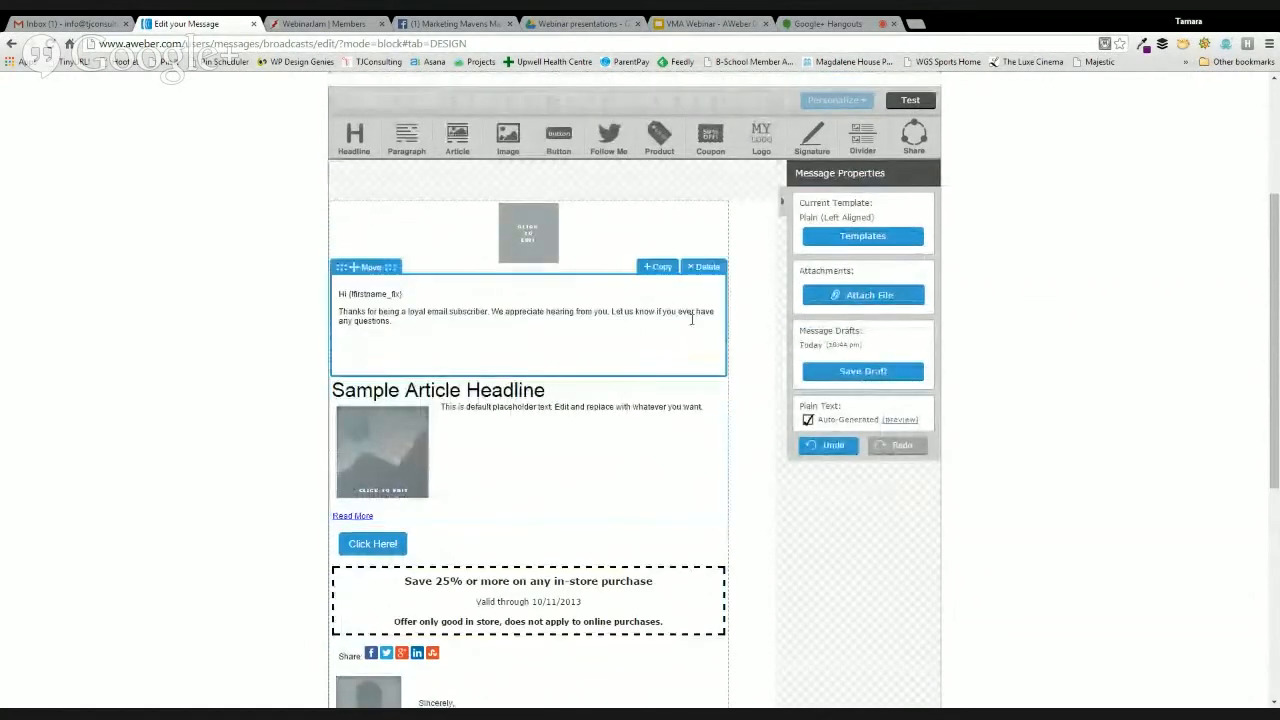
left_click(526, 234)
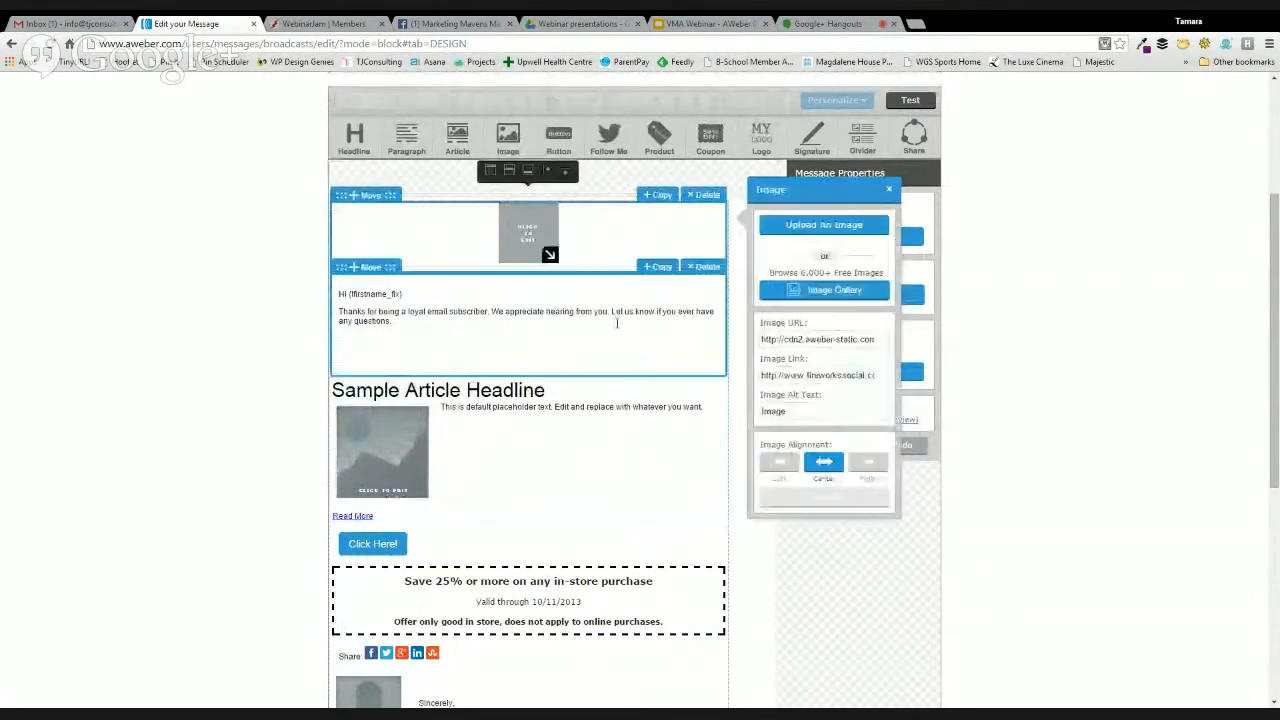
left_click(829, 291)
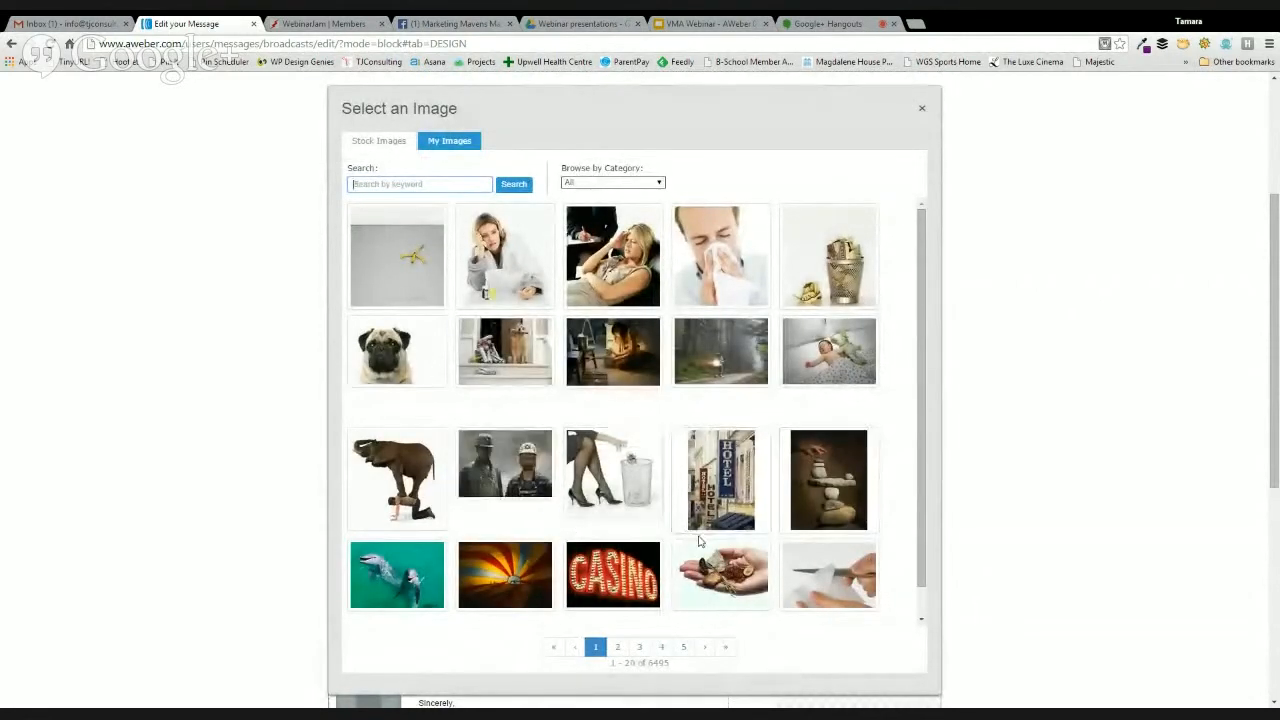
scroll(699, 541, "down", 1)
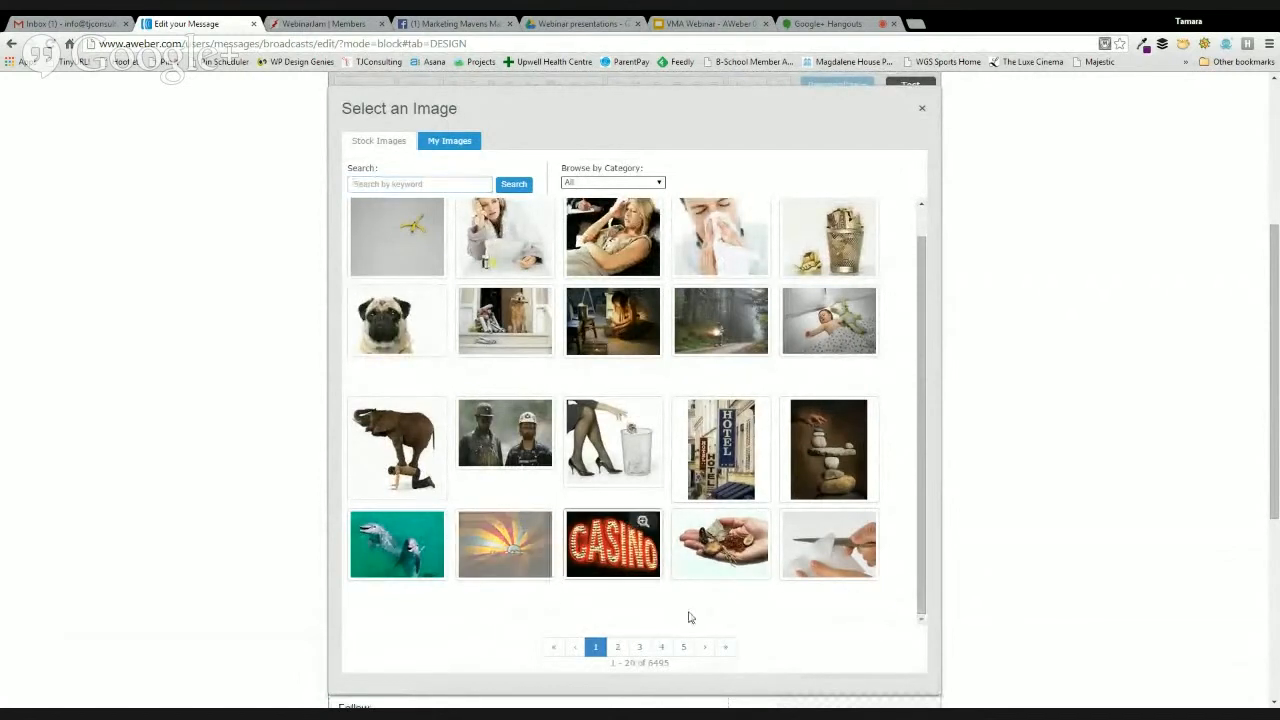
key("Escape")
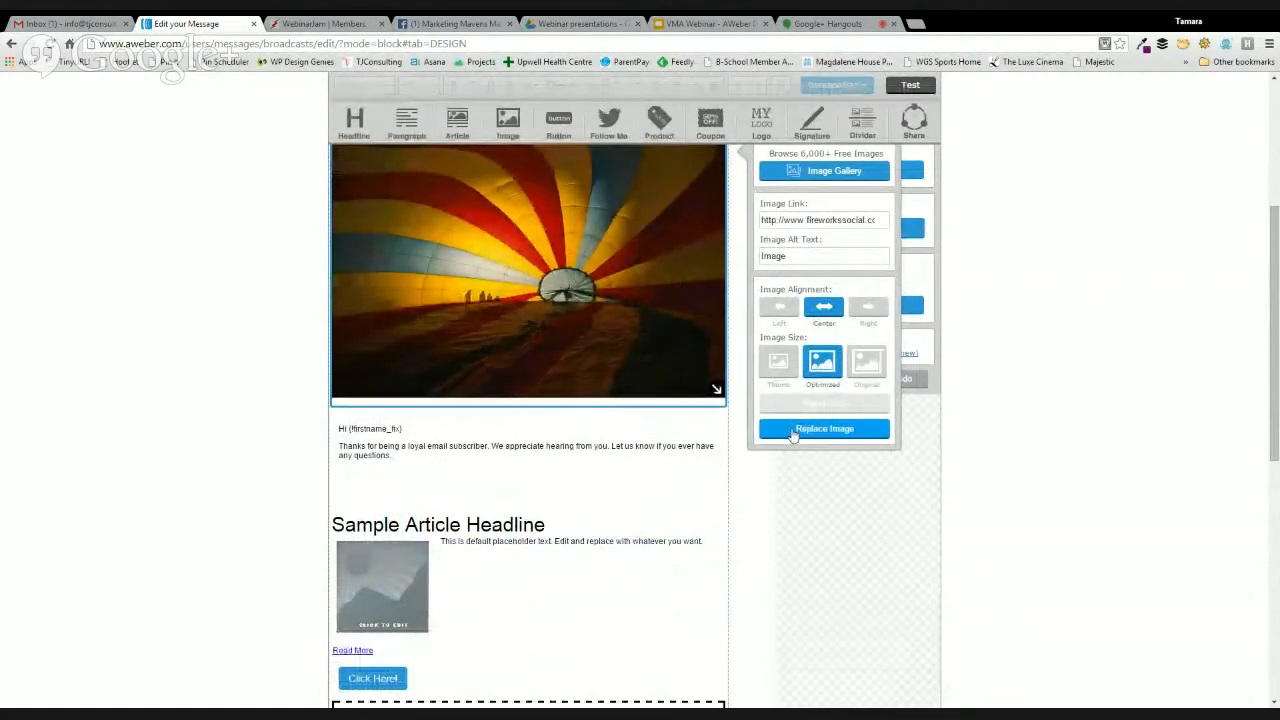
scroll(270, 500, "down", 1)
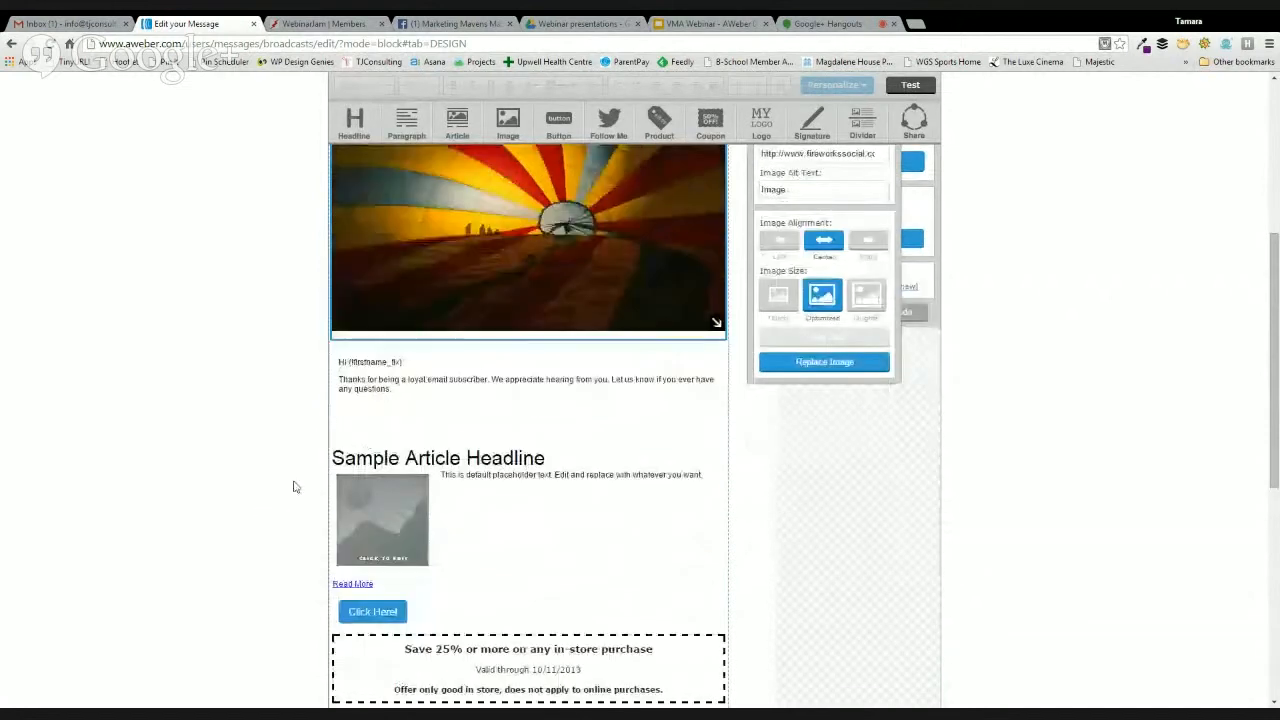
- Fill the article's image placeholder with the stock picture of the overflowing wastebasket and align the image right
left_click(383, 379)
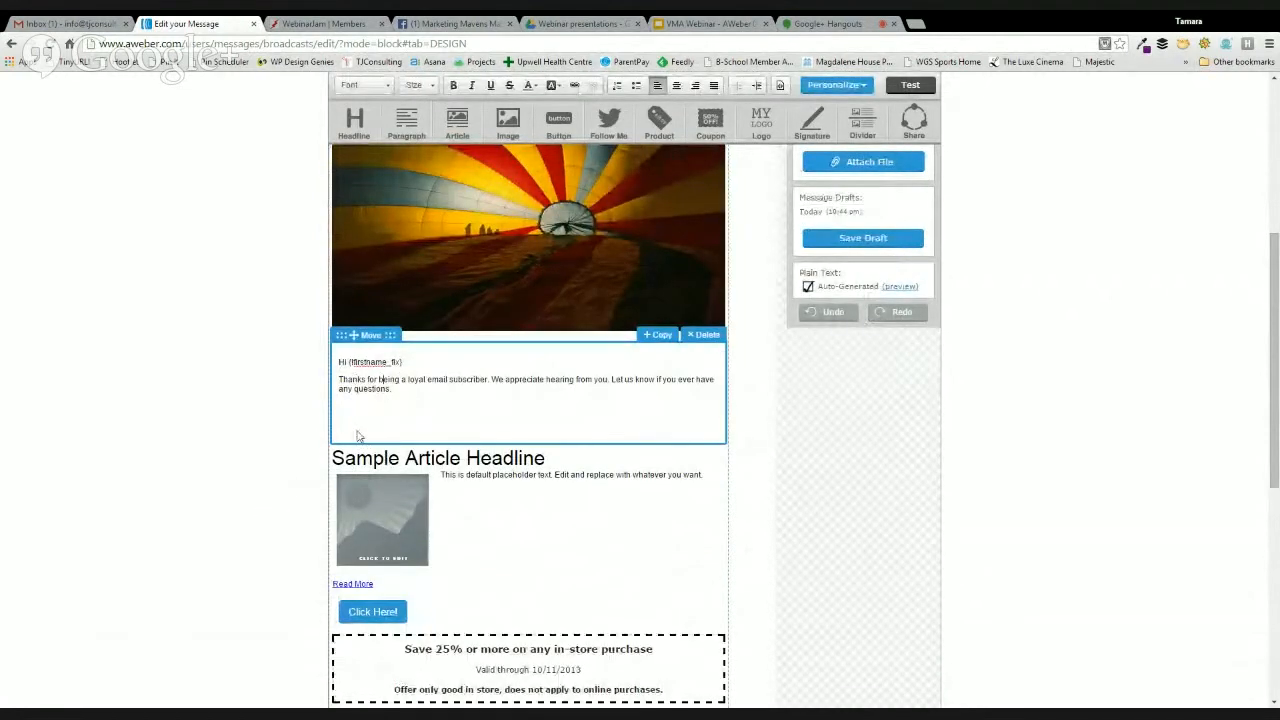
left_click(455, 489)
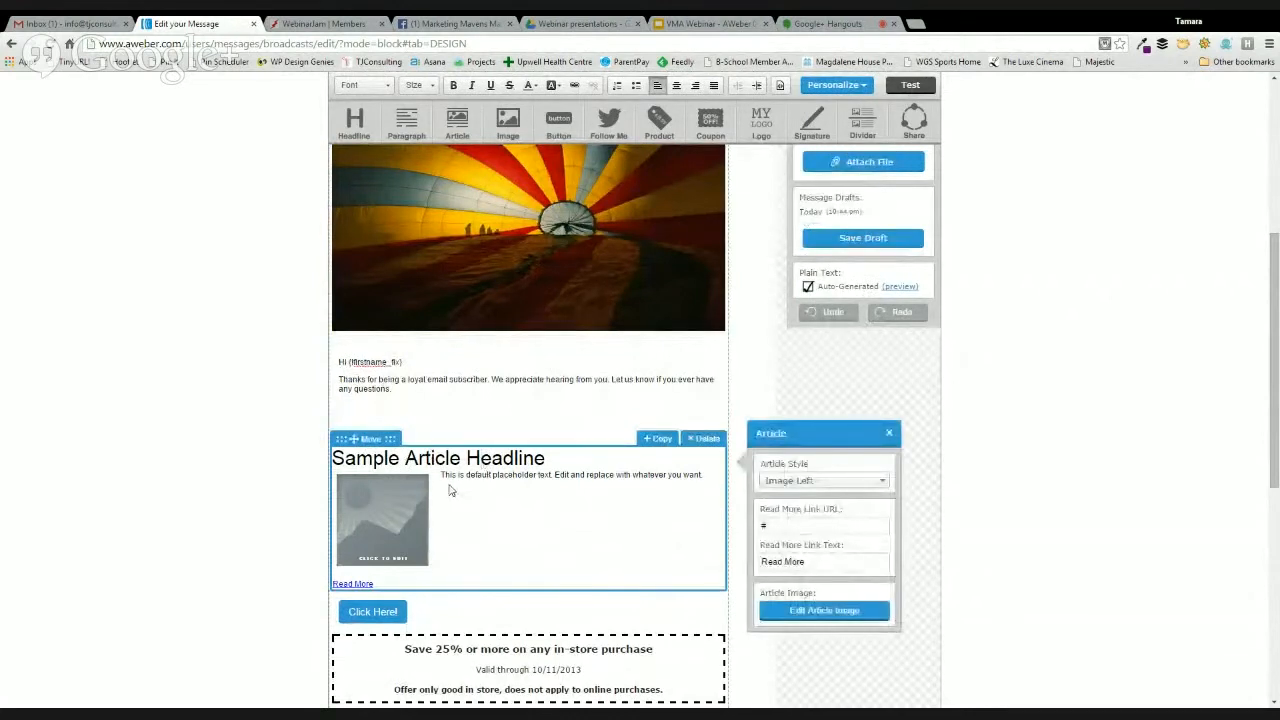
scroll(445, 490, "down", 2)
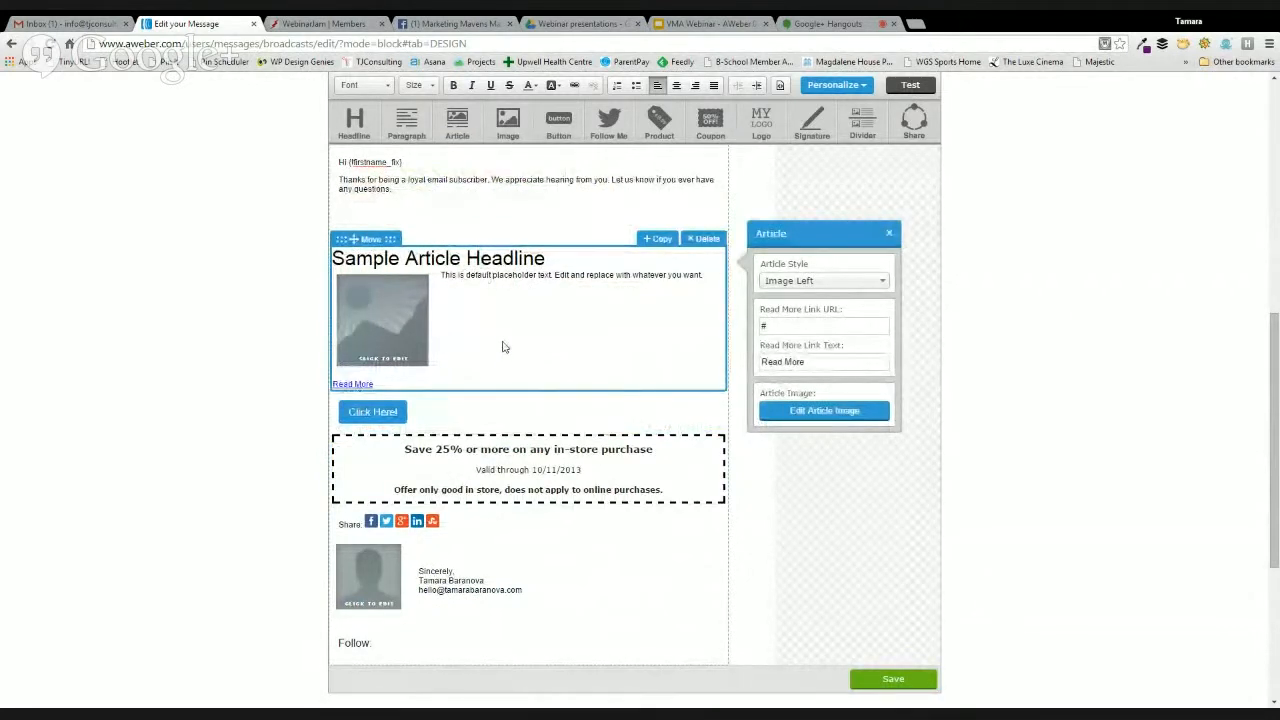
left_click(806, 424)
left_click(815, 336)
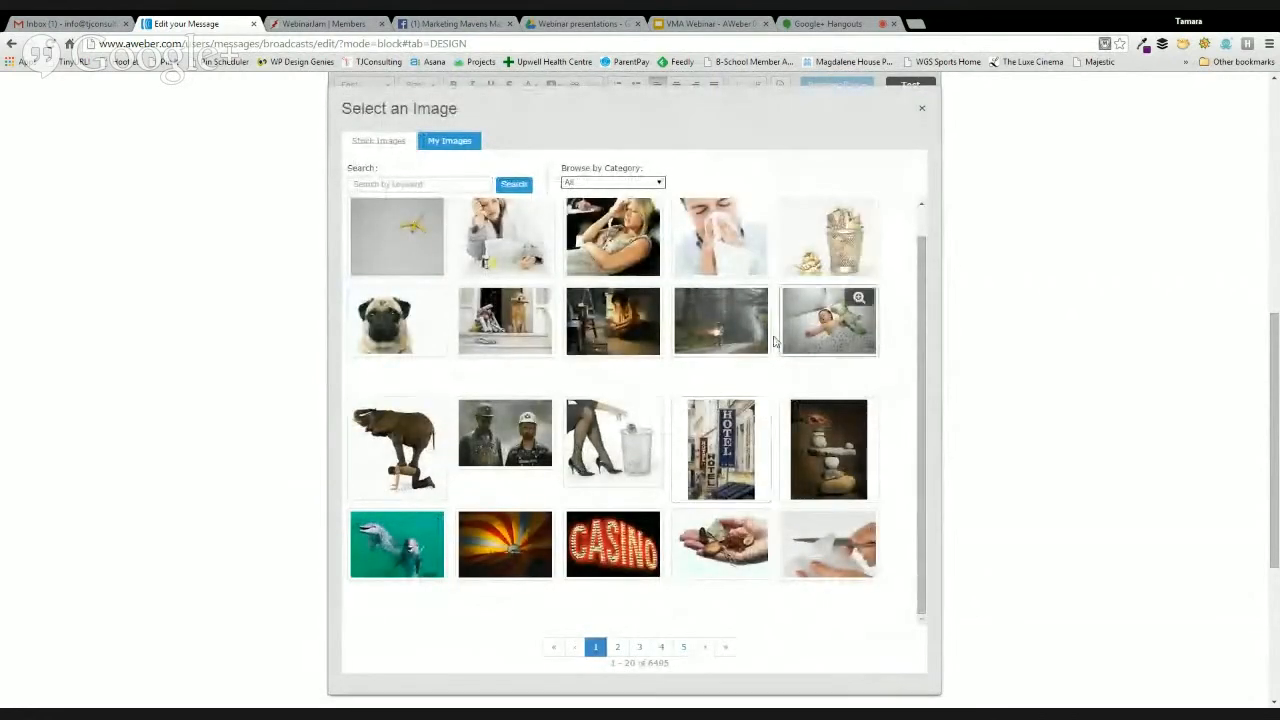
left_click(838, 260)
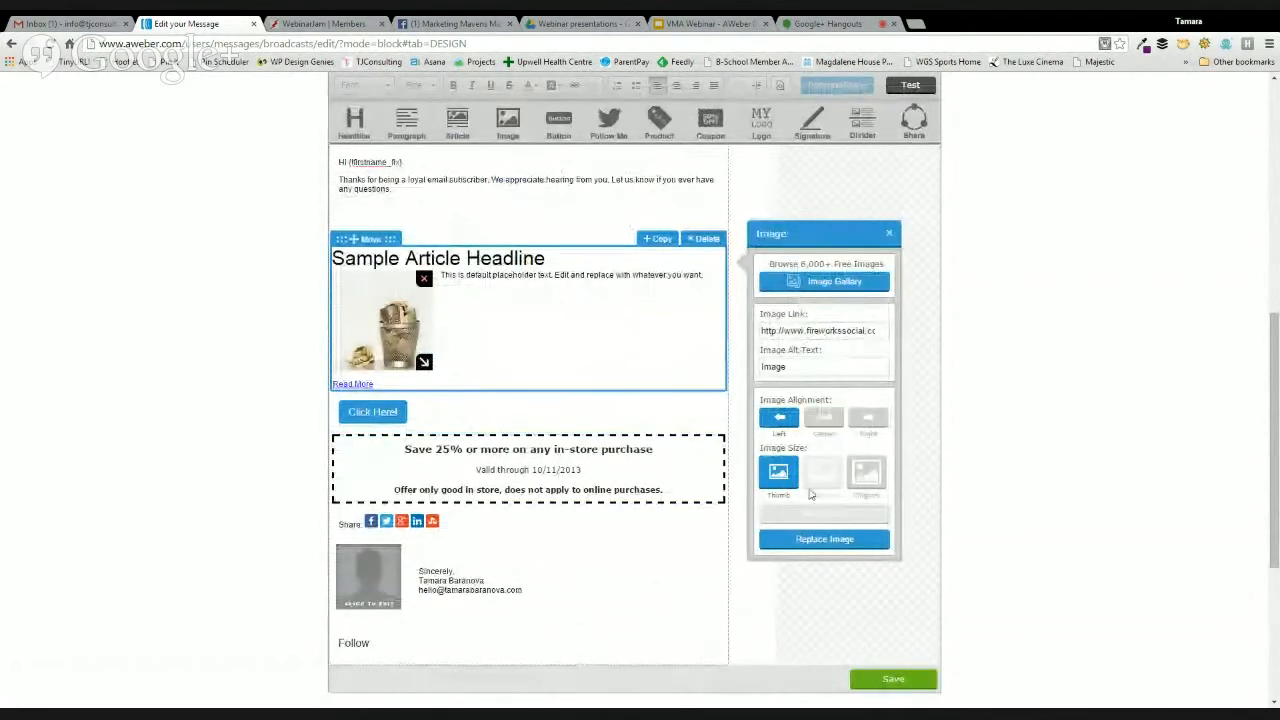
left_click(824, 420)
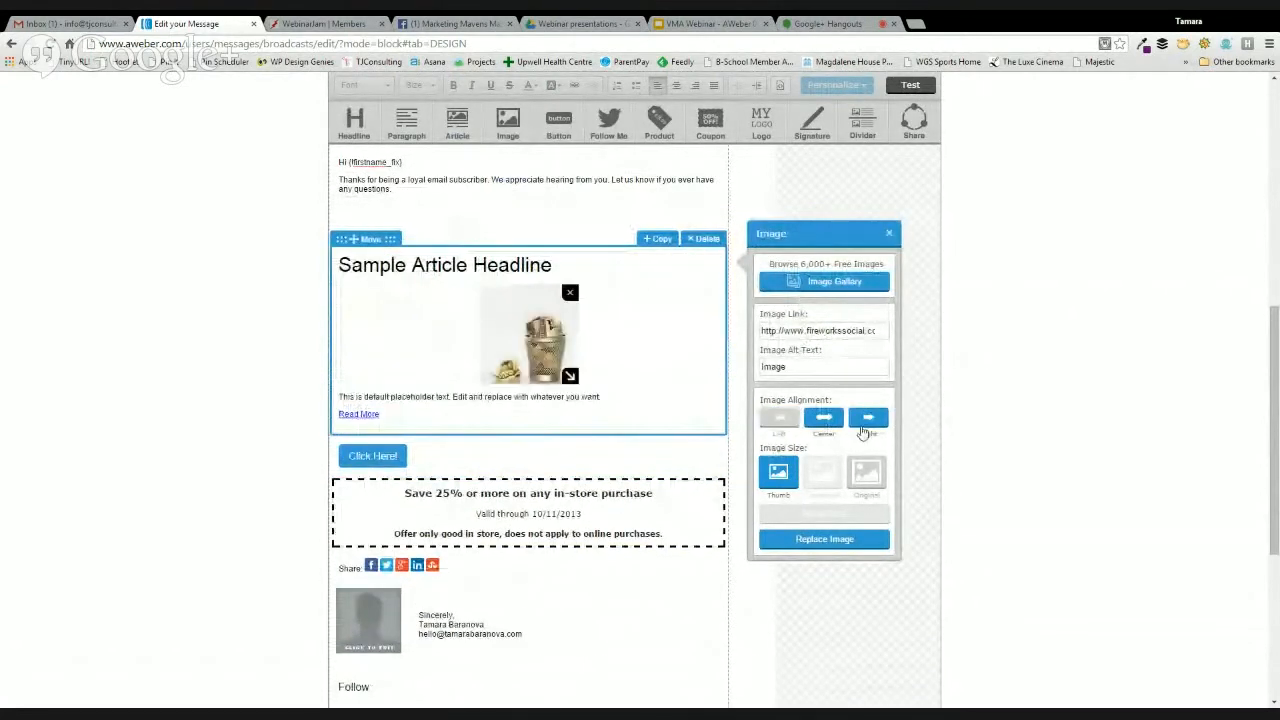
left_click(866, 432)
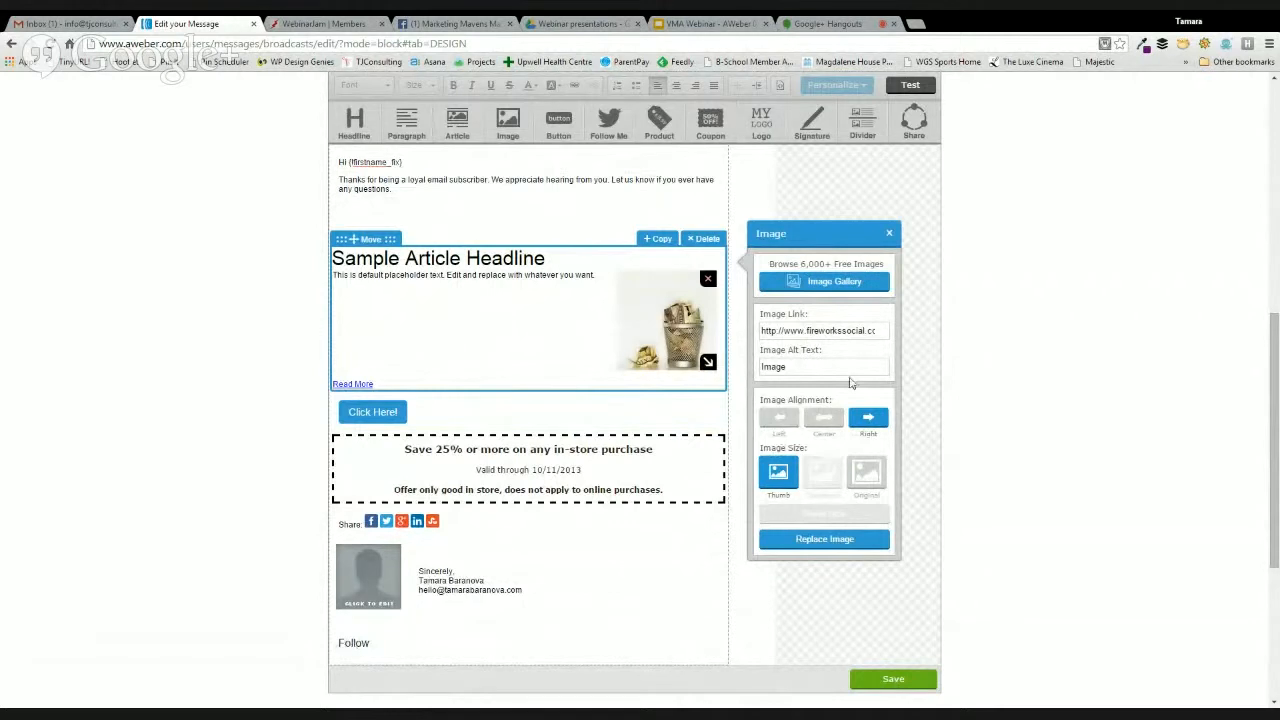
- Clear the article's Read More link URL and its Read More link text
left_click(528, 260)
left_click(810, 328)
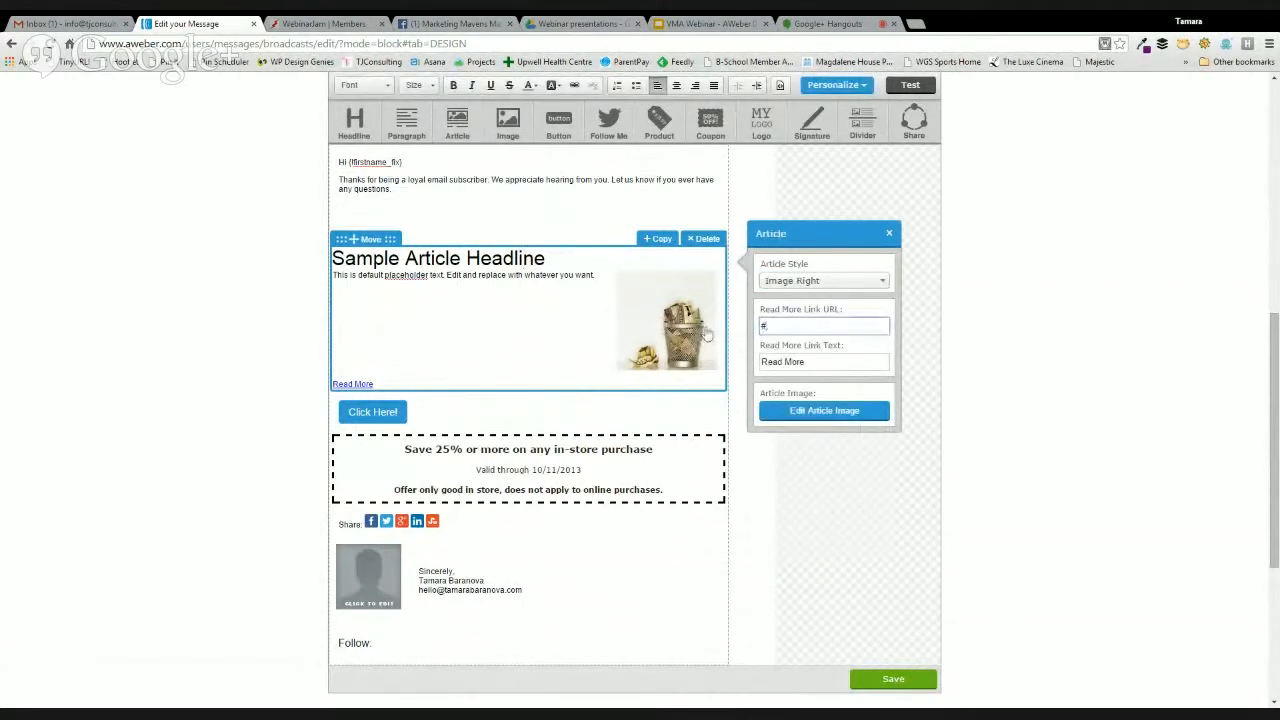
left_click(818, 366)
key("BackSpace")
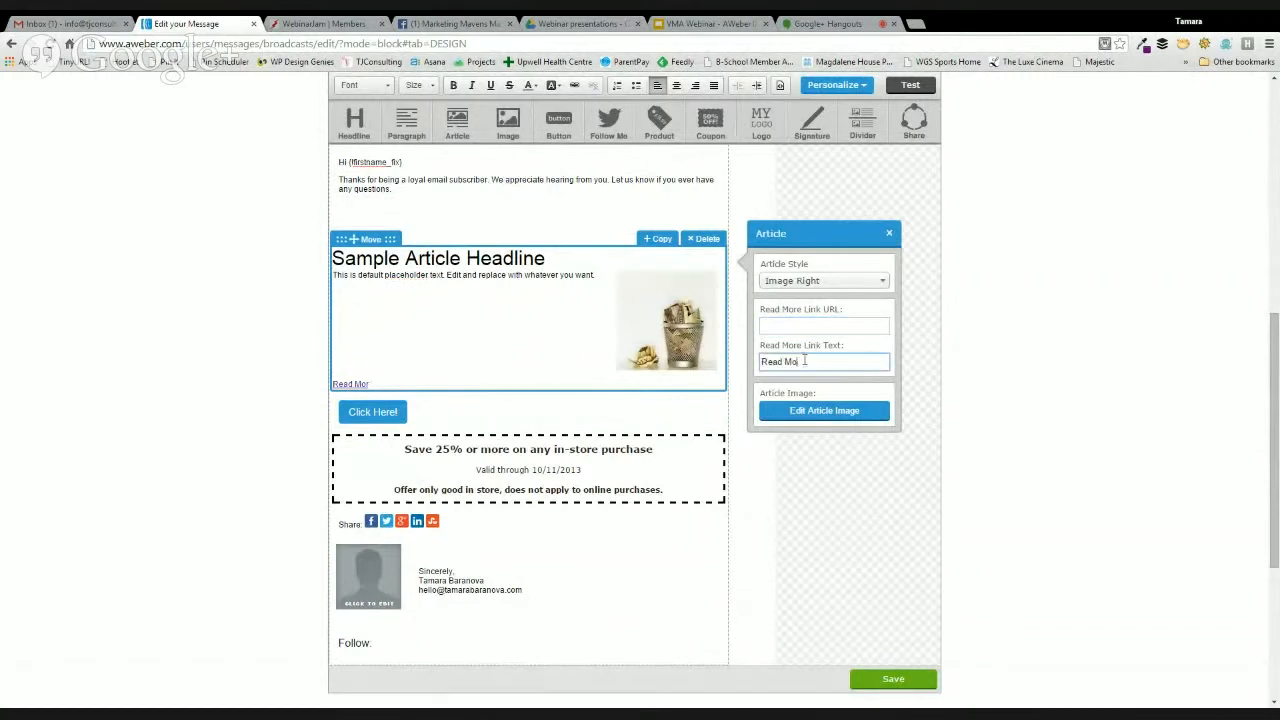
key("BackSpace")
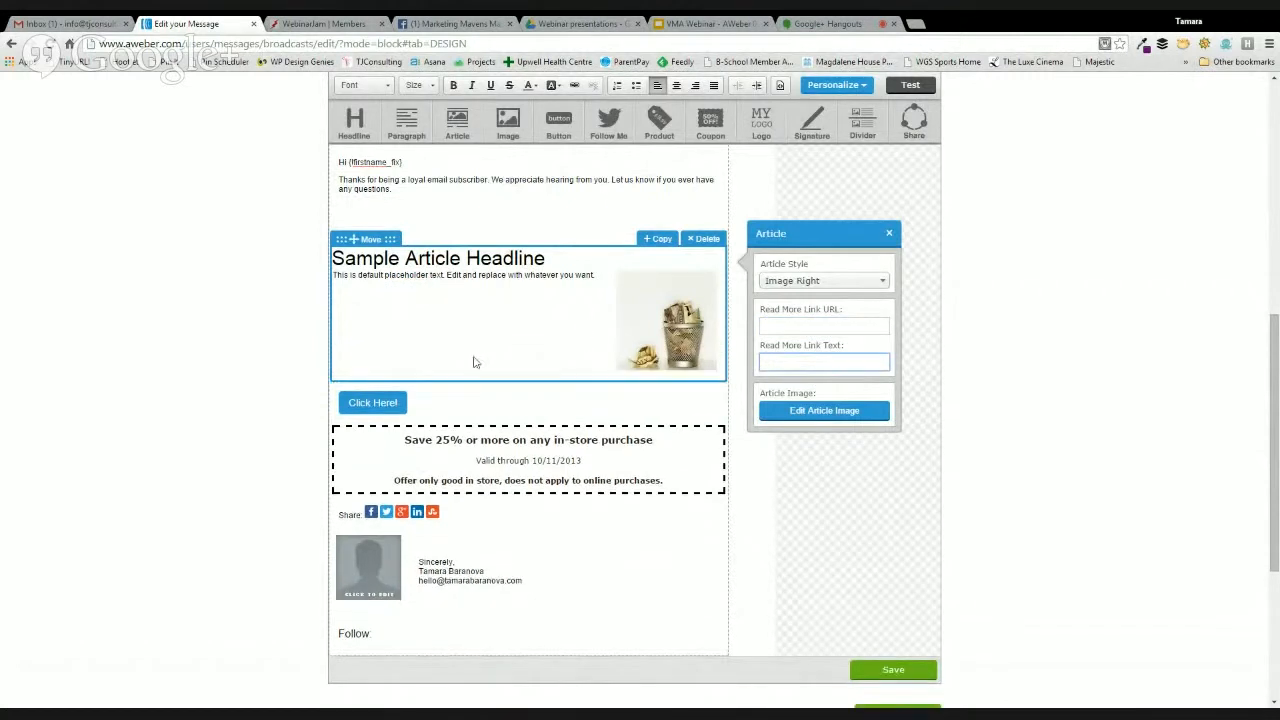
- Change the label of the button below the article to "READ MORE"
left_click(419, 406)
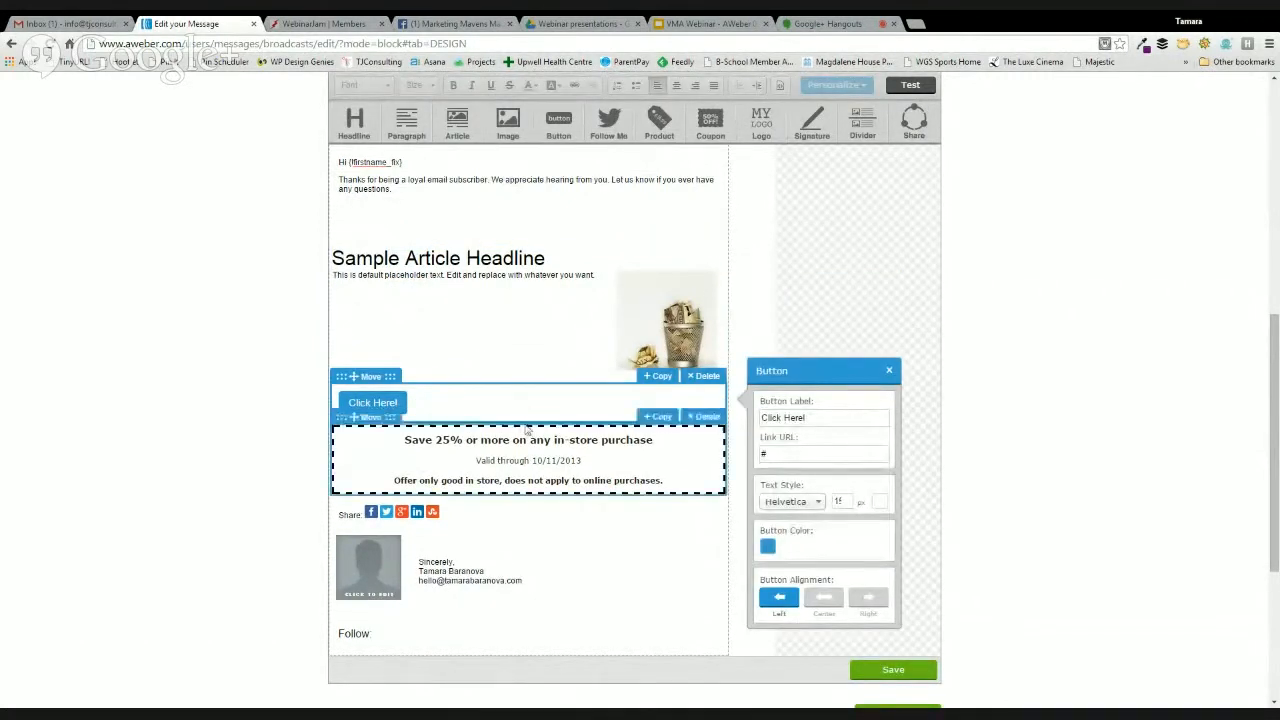
left_click(814, 418)
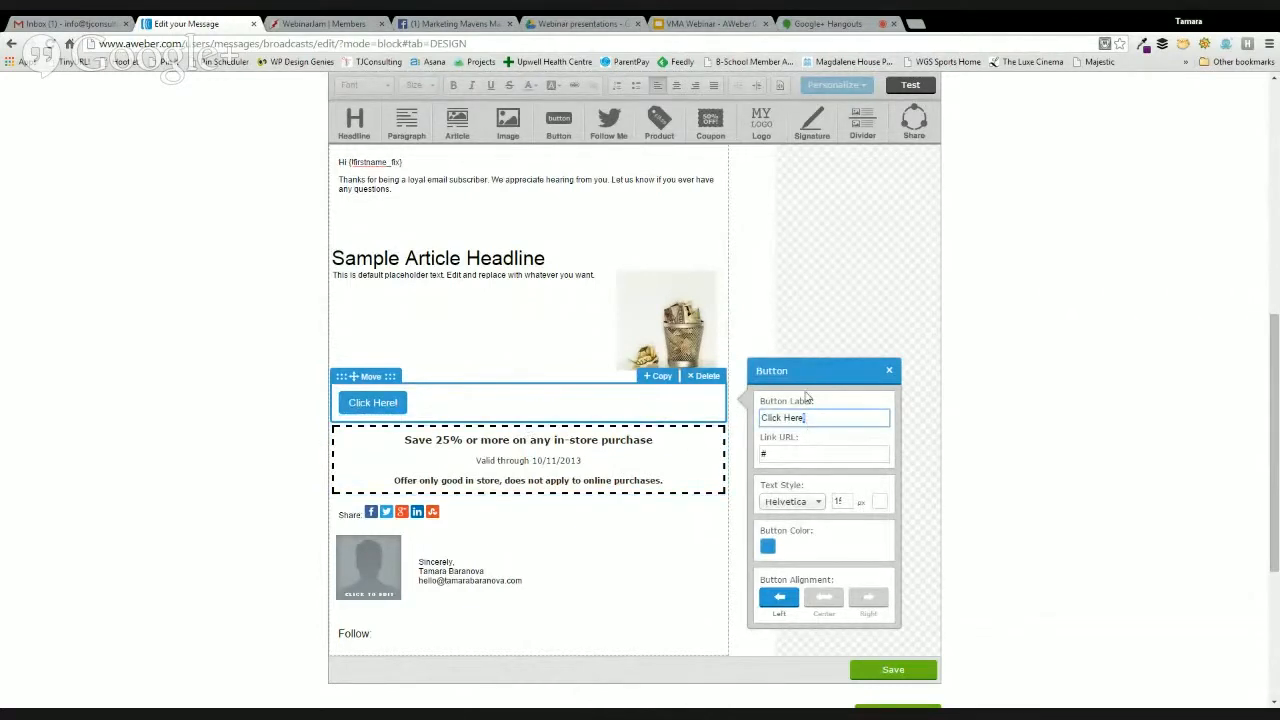
type("READ MORE")
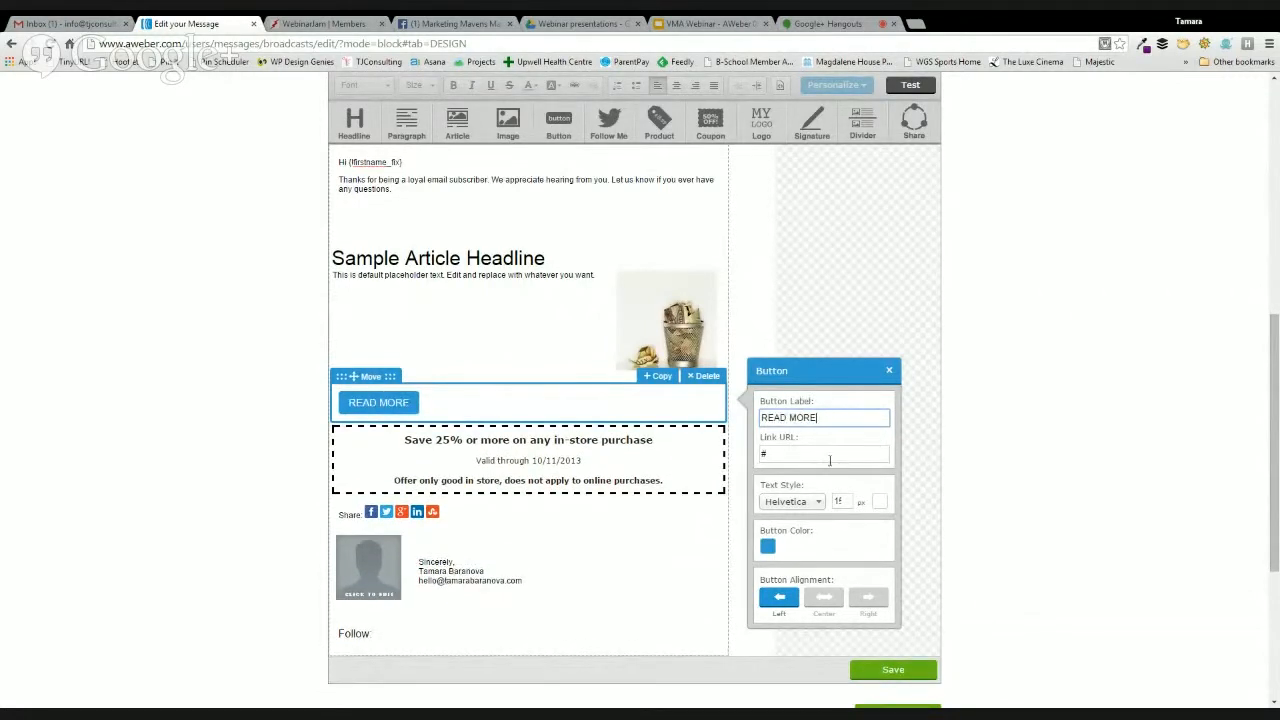
- Set the coupon's border style to Solid and its border colour to purple
left_click(562, 473)
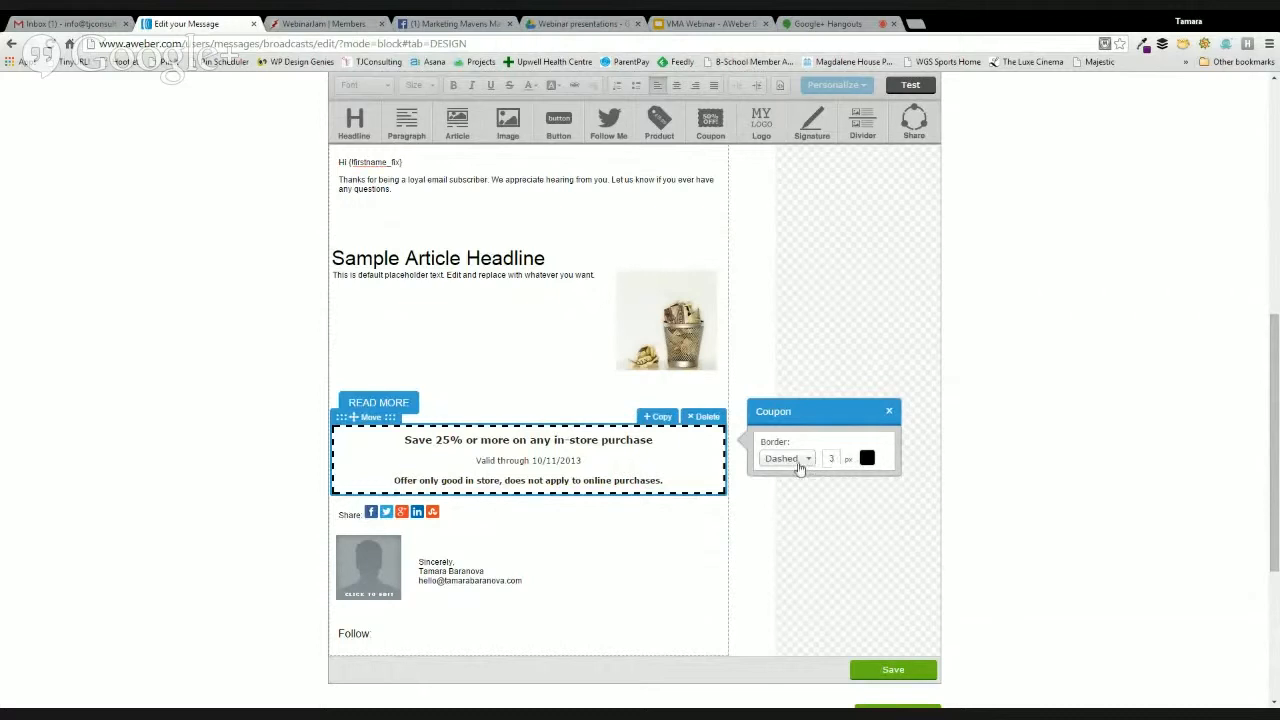
left_click(797, 462)
left_click(778, 523)
left_click(867, 459)
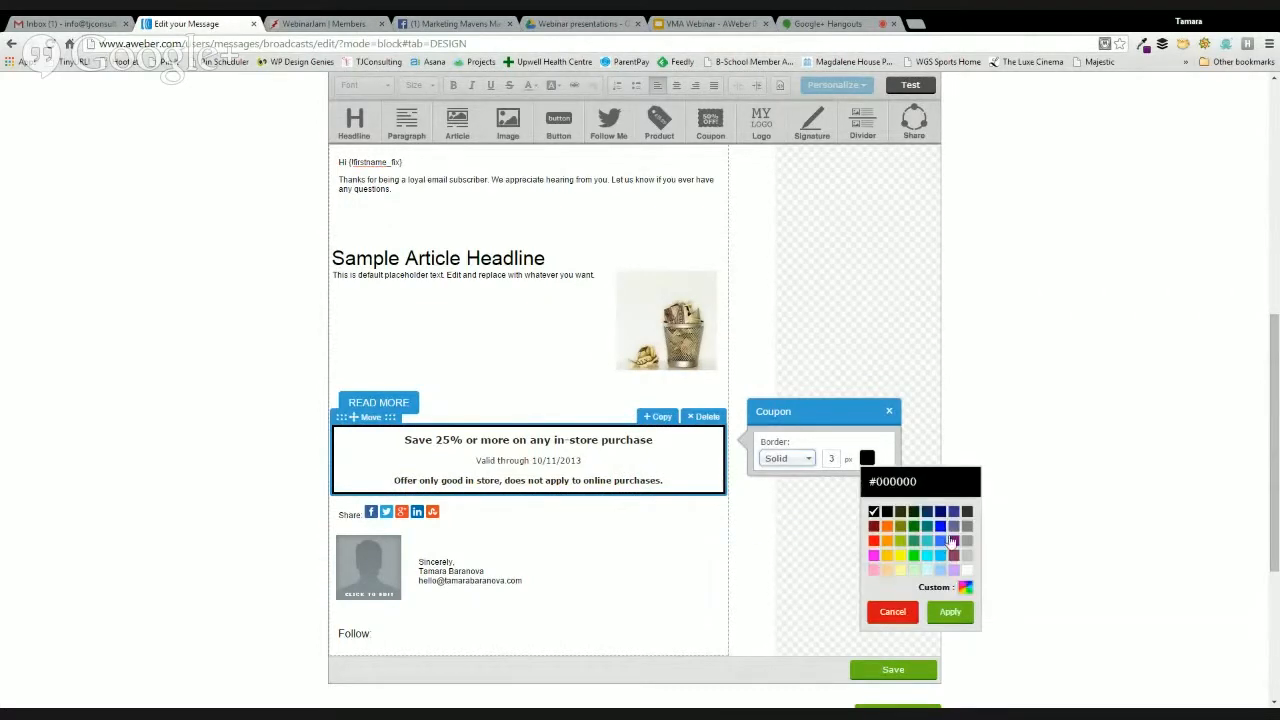
left_click(953, 542)
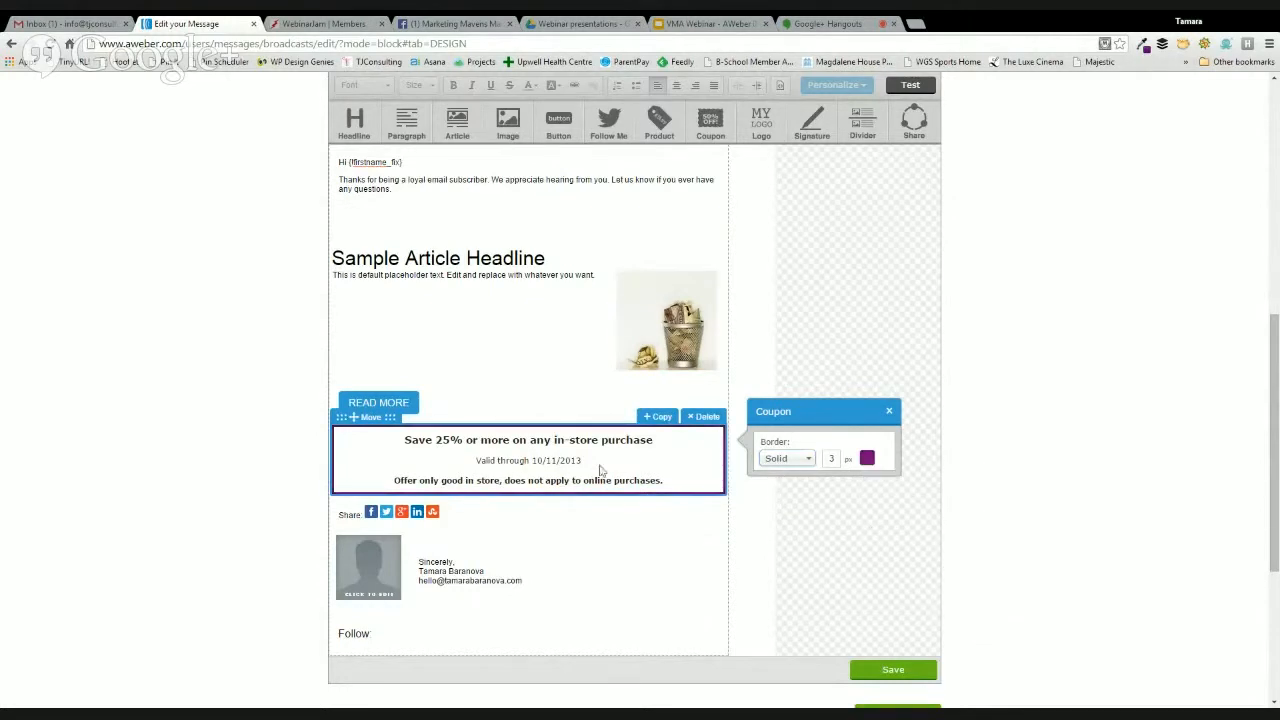
left_click(506, 455)
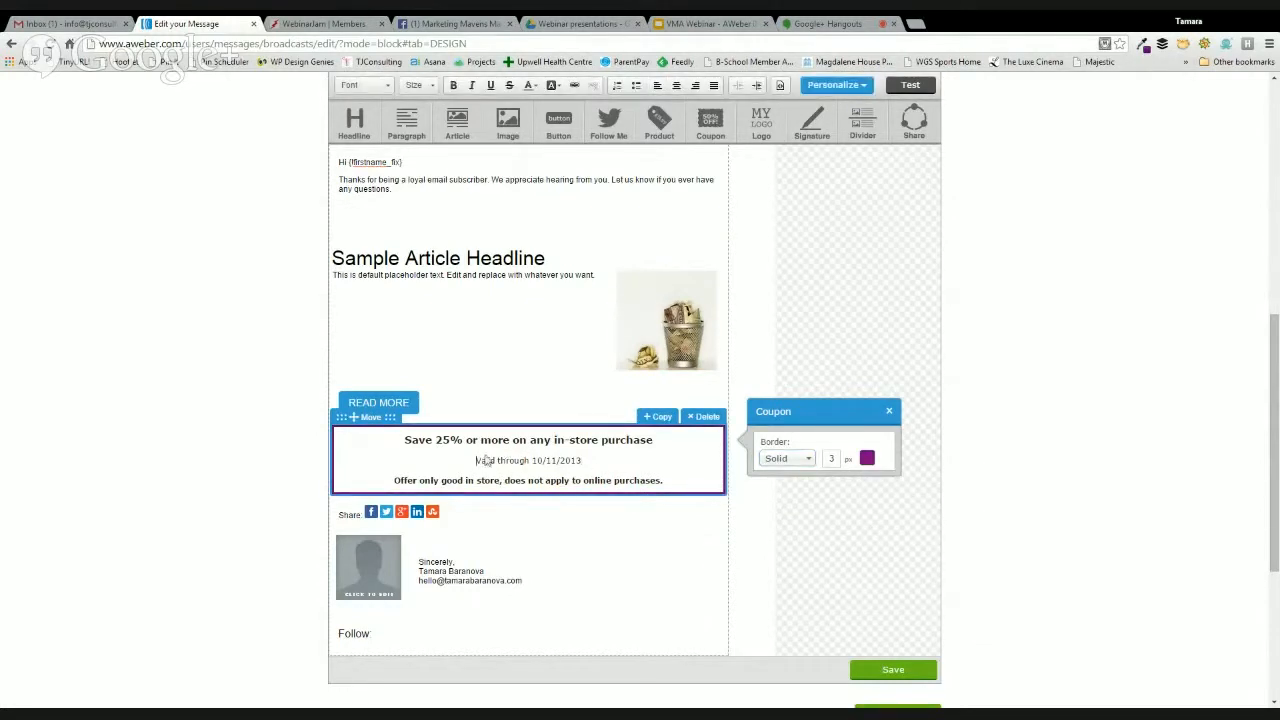
- Fill the signature's photo placeholder with the picture of the man with a cloth over his head from page 2 of the stock images
scroll(535, 512, "down", 1)
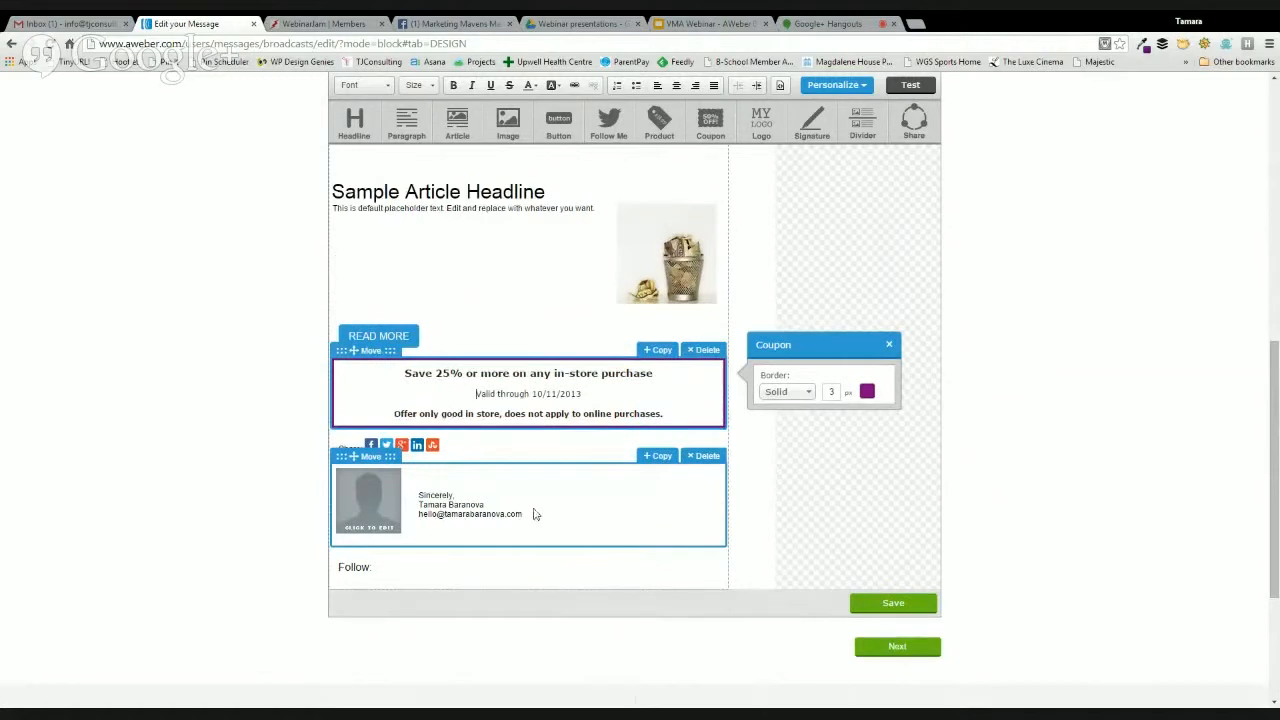
left_click(535, 514)
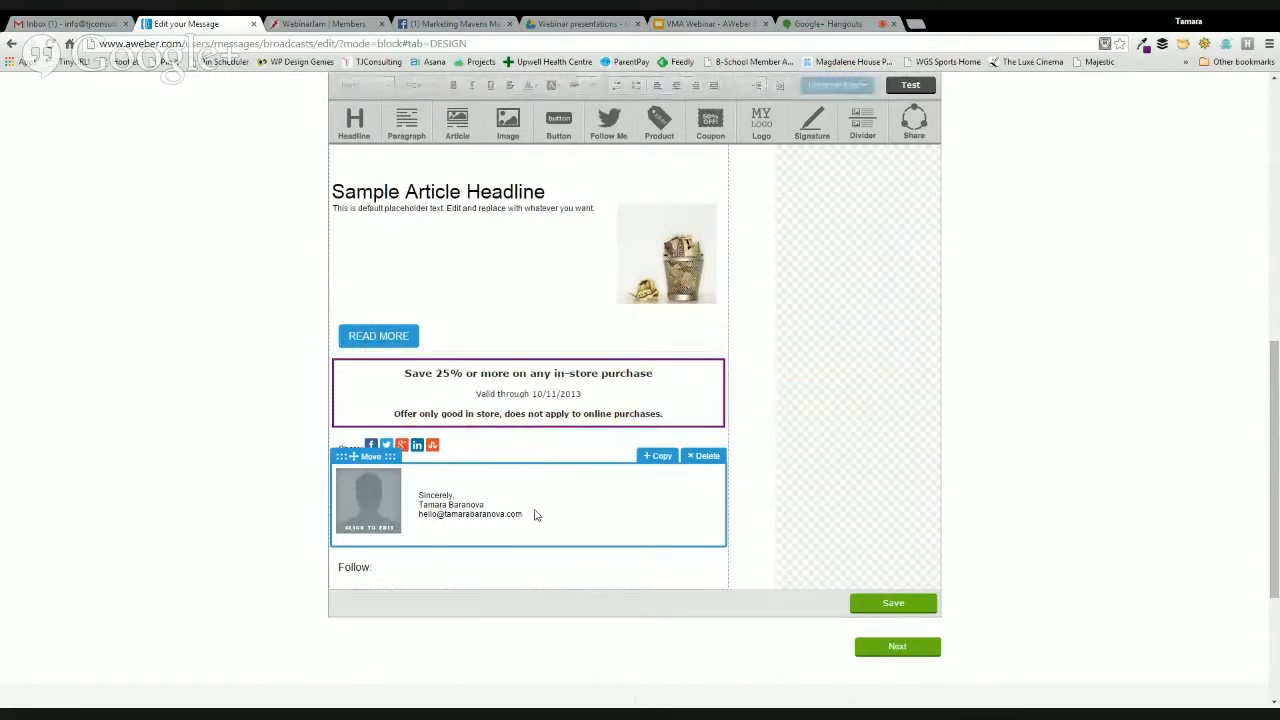
left_click(393, 517)
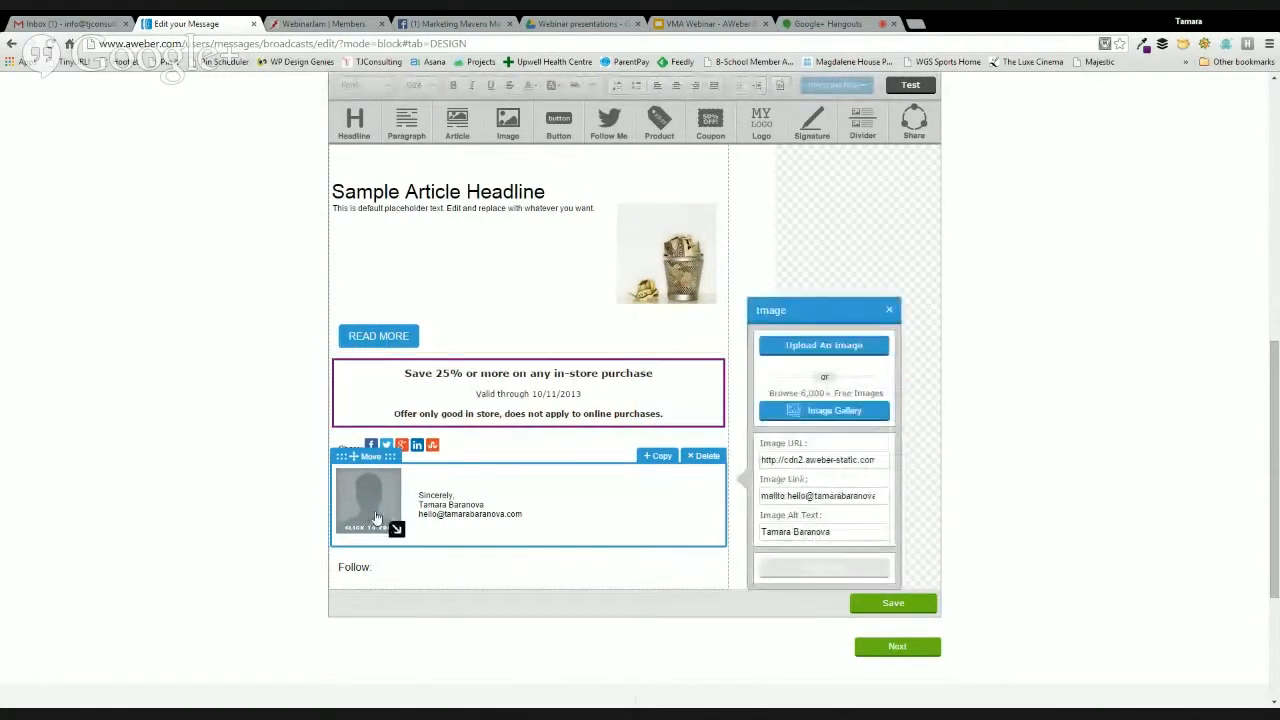
left_click(846, 412)
scroll(510, 420, "down", 2)
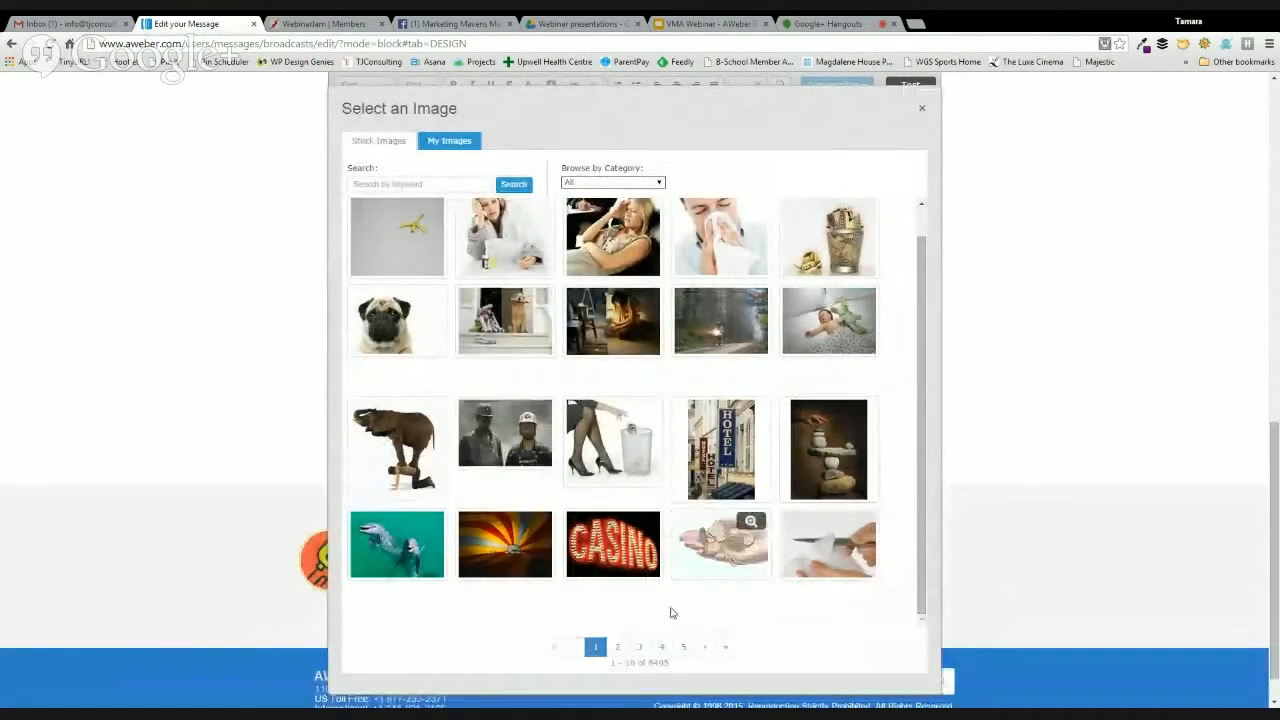
left_click(617, 647)
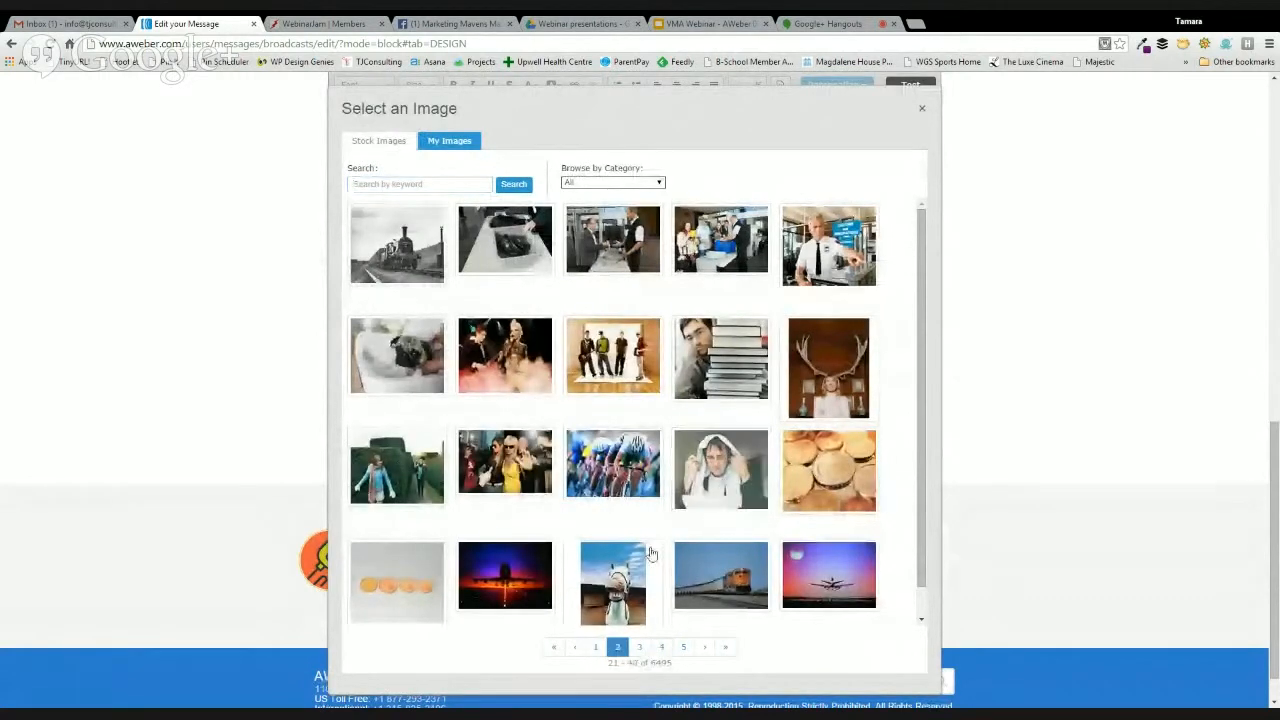
left_click(721, 469)
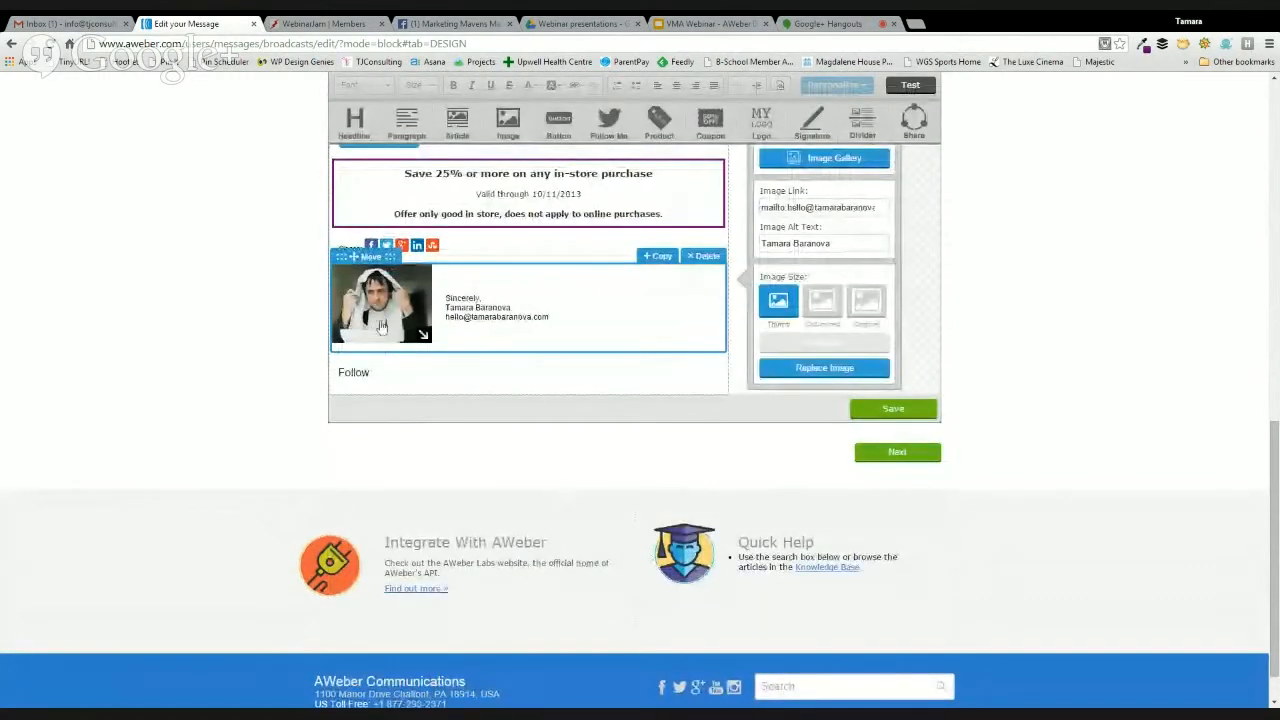
- Check the Facebook account choices in the settings of the Follow Me block beneath the signature
scroll(235, 370, "up", 2)
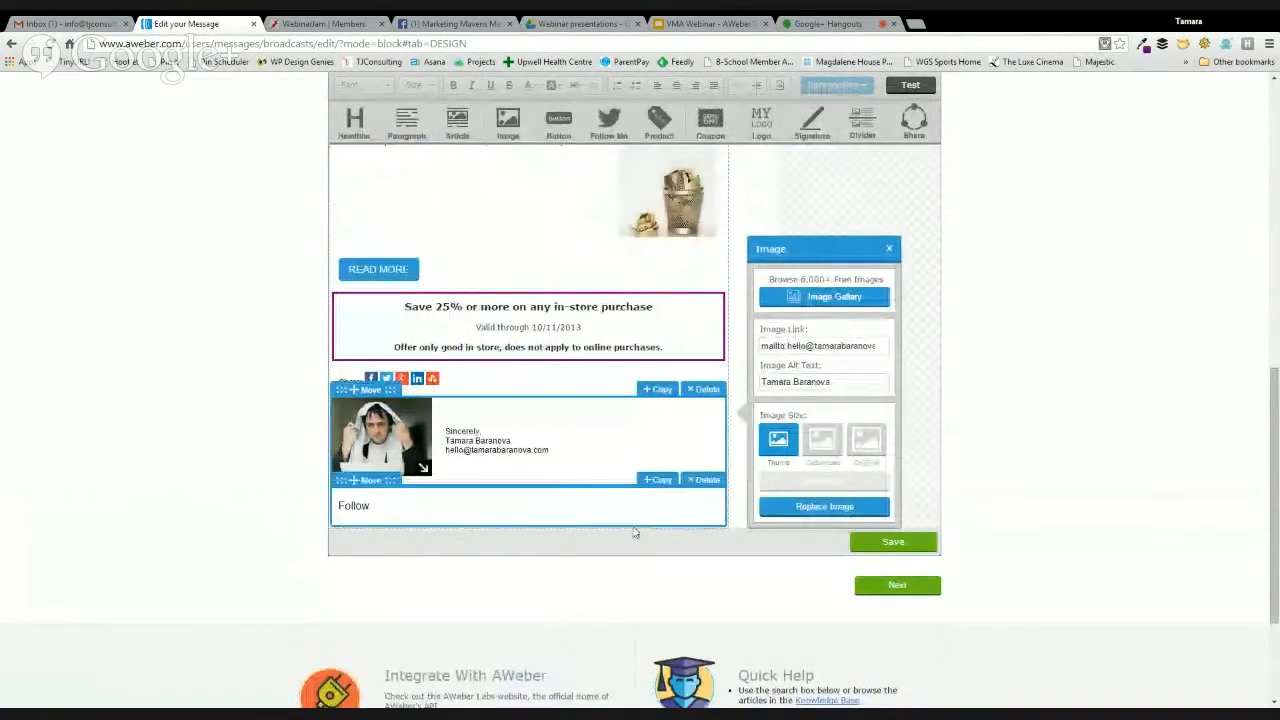
left_click(414, 513)
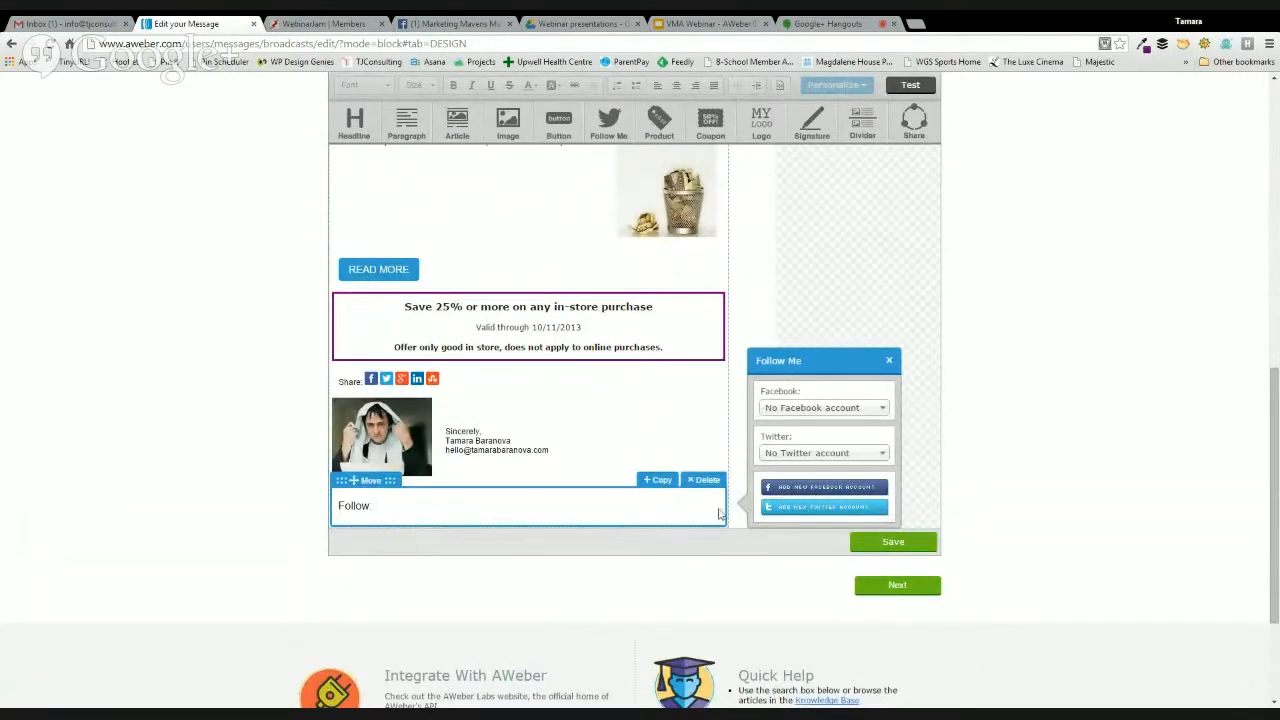
left_click(852, 410)
left_click(850, 422)
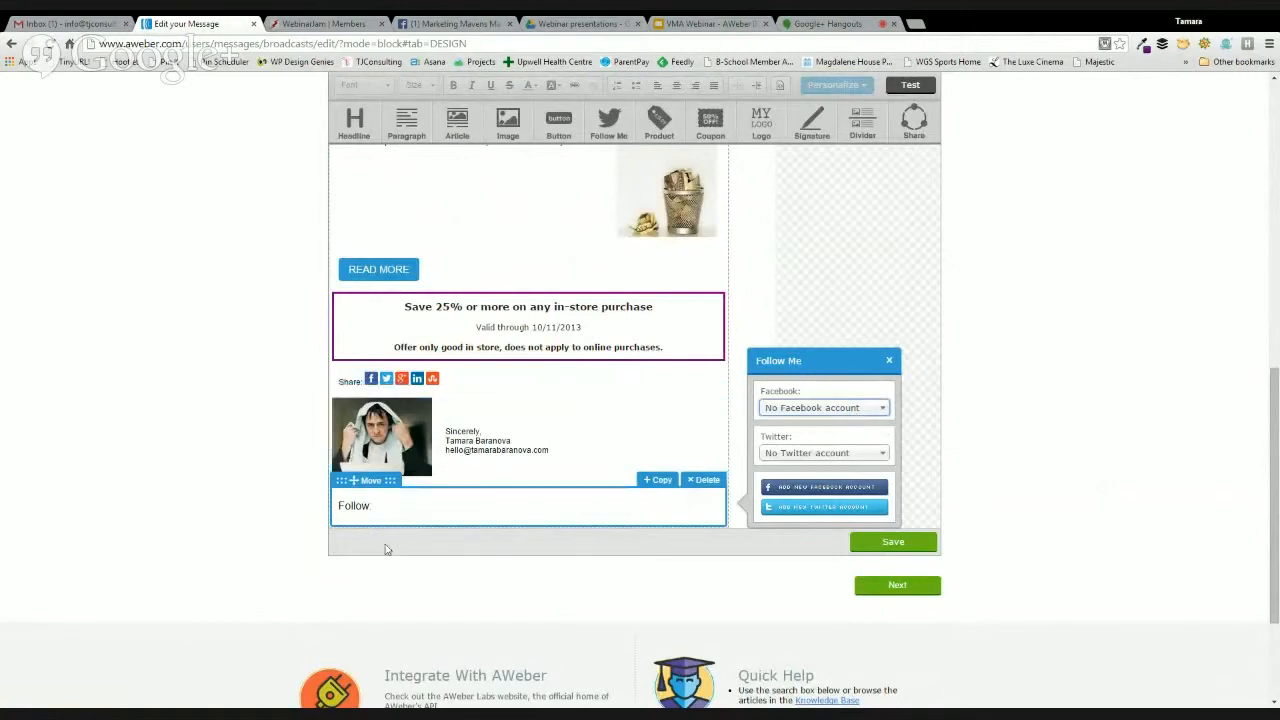
left_click(268, 484)
- Move the social share block from below the coupon to the very top of the email, above the hot-air balloon picture
scroll(460, 500, "up", 2)
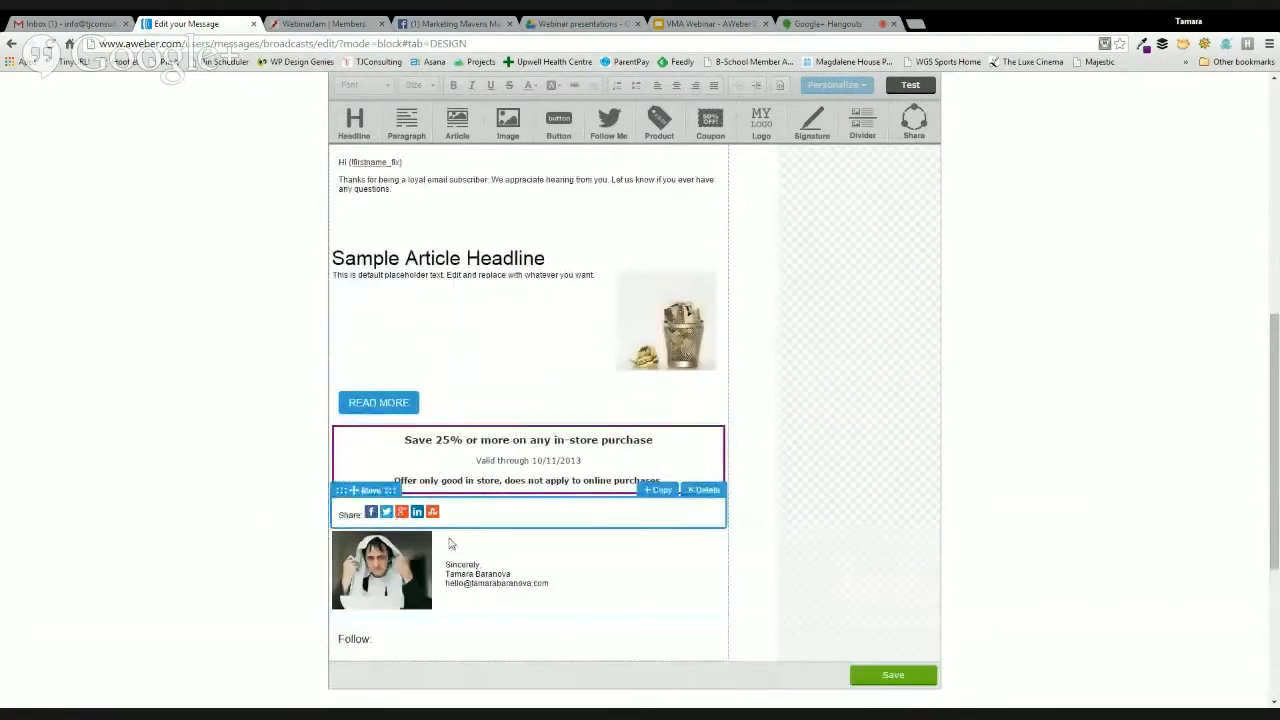
left_click_drag(372, 489, 366, 143)
scroll(309, 294, "up", 3)
left_click(240, 380)
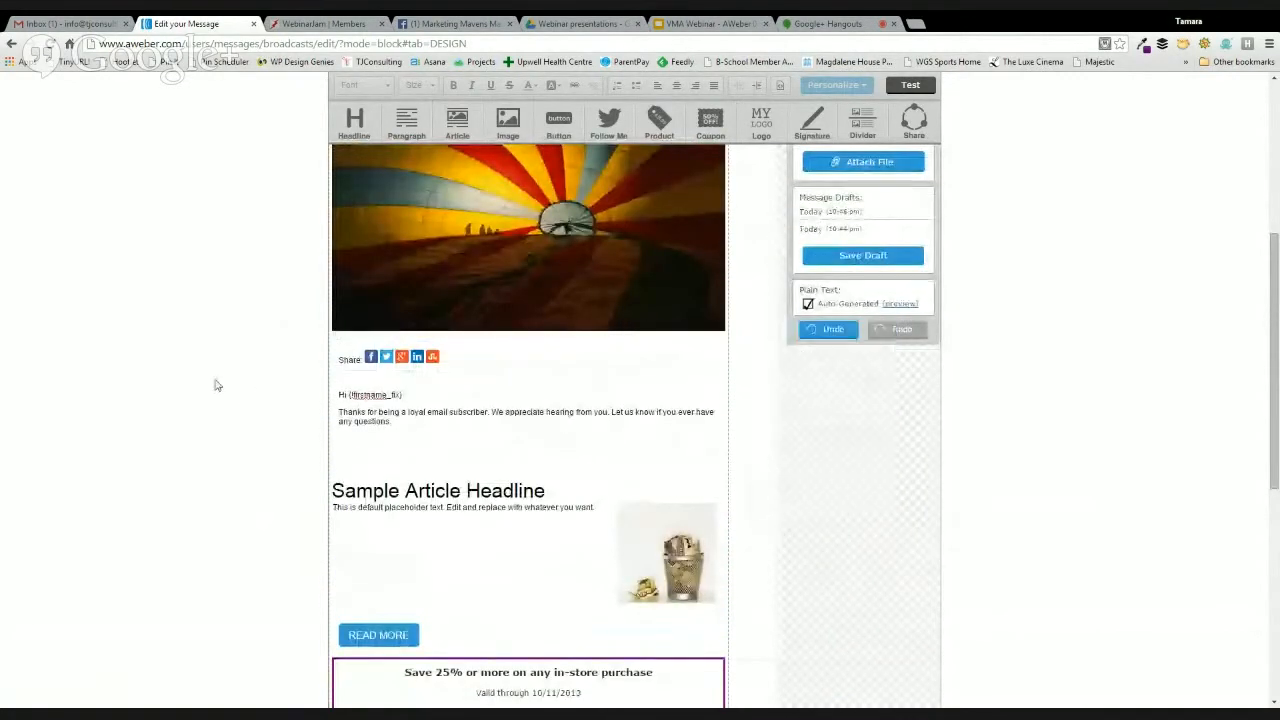
scroll(240, 400, "down", 3)
scroll(365, 360, "up", 2)
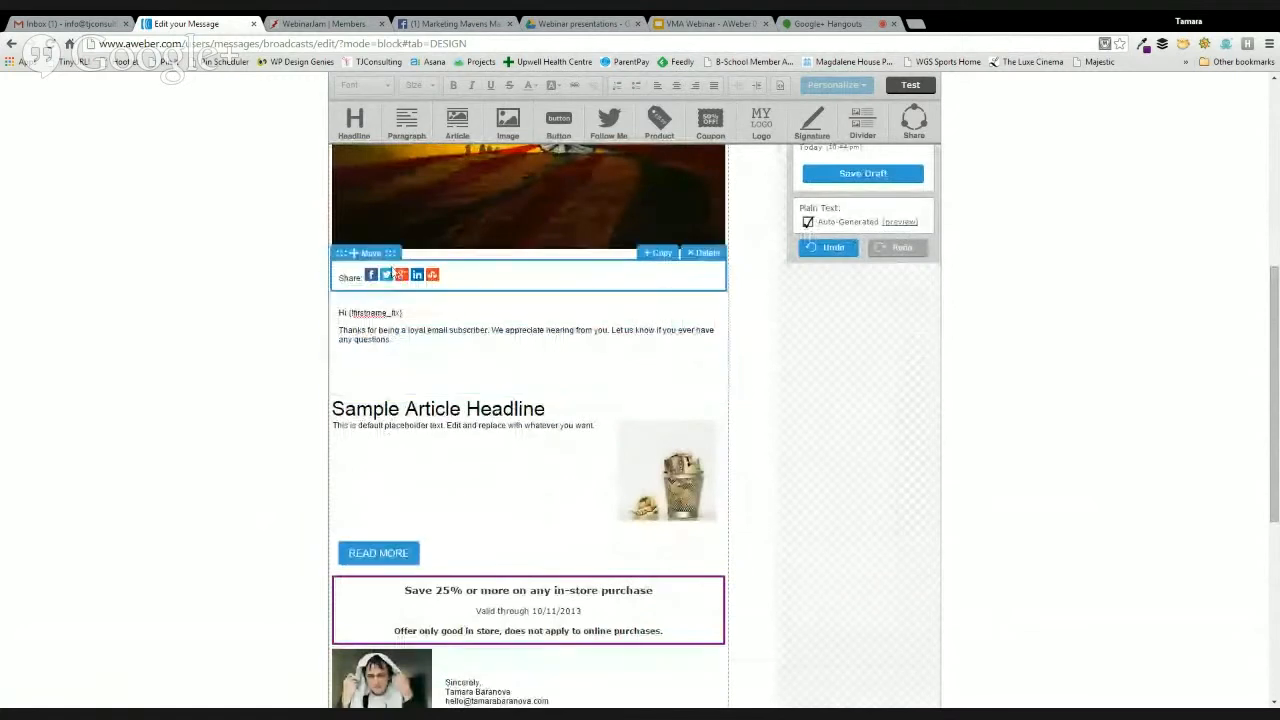
mouse_move(370, 254)
left_mouse_down()
mouse_move(400, 120)
mouse_move(372, 176)
mouse_move(372, 240)
left_mouse_up()
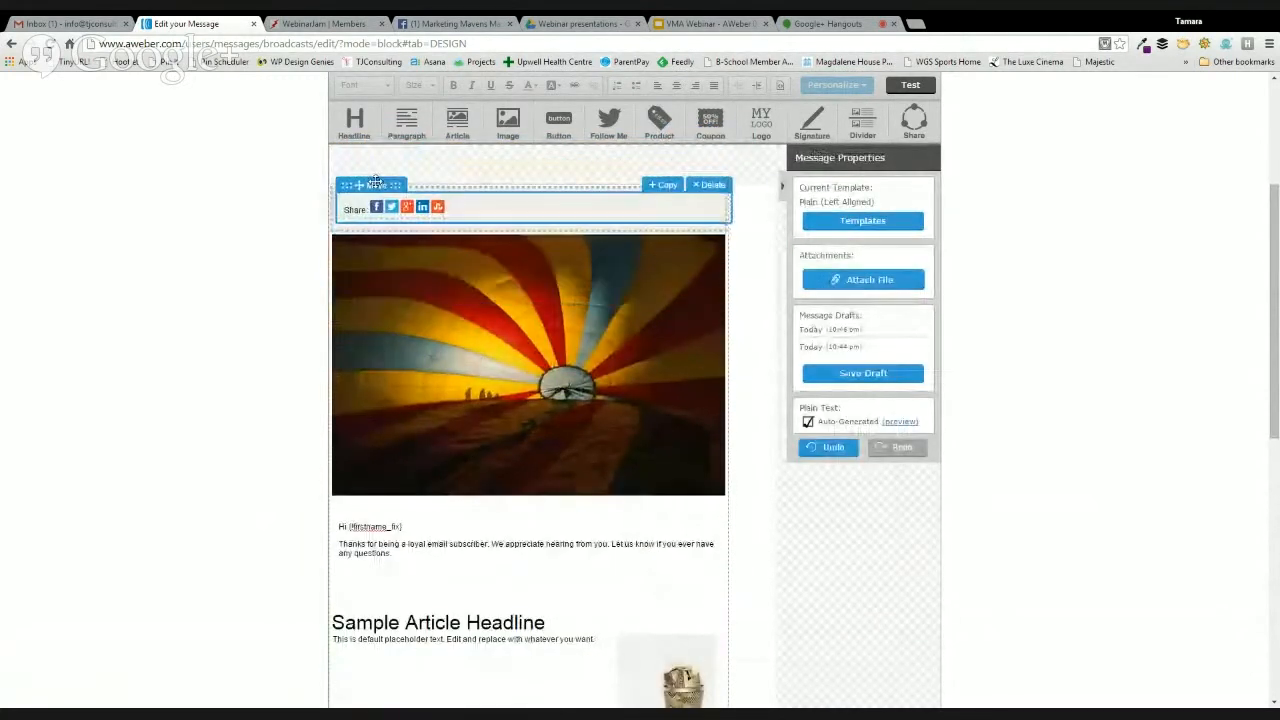
left_click(219, 280)
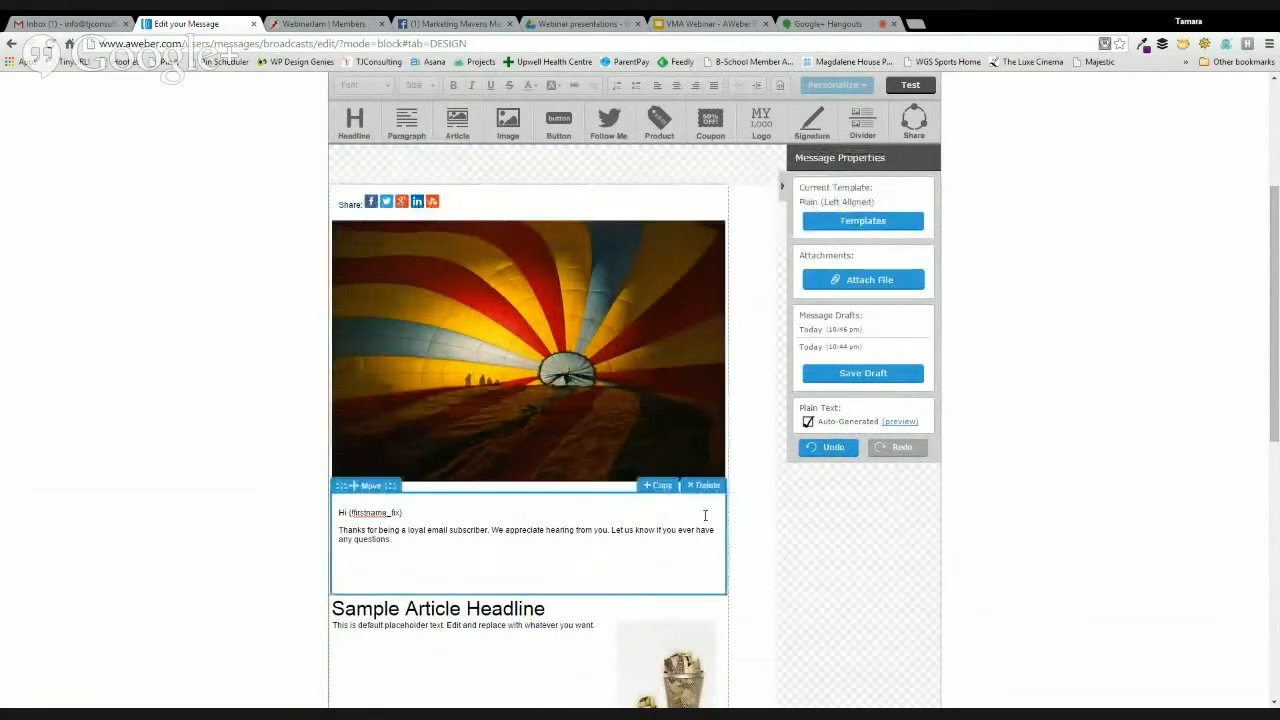
scroll(705, 515, "down", 3)
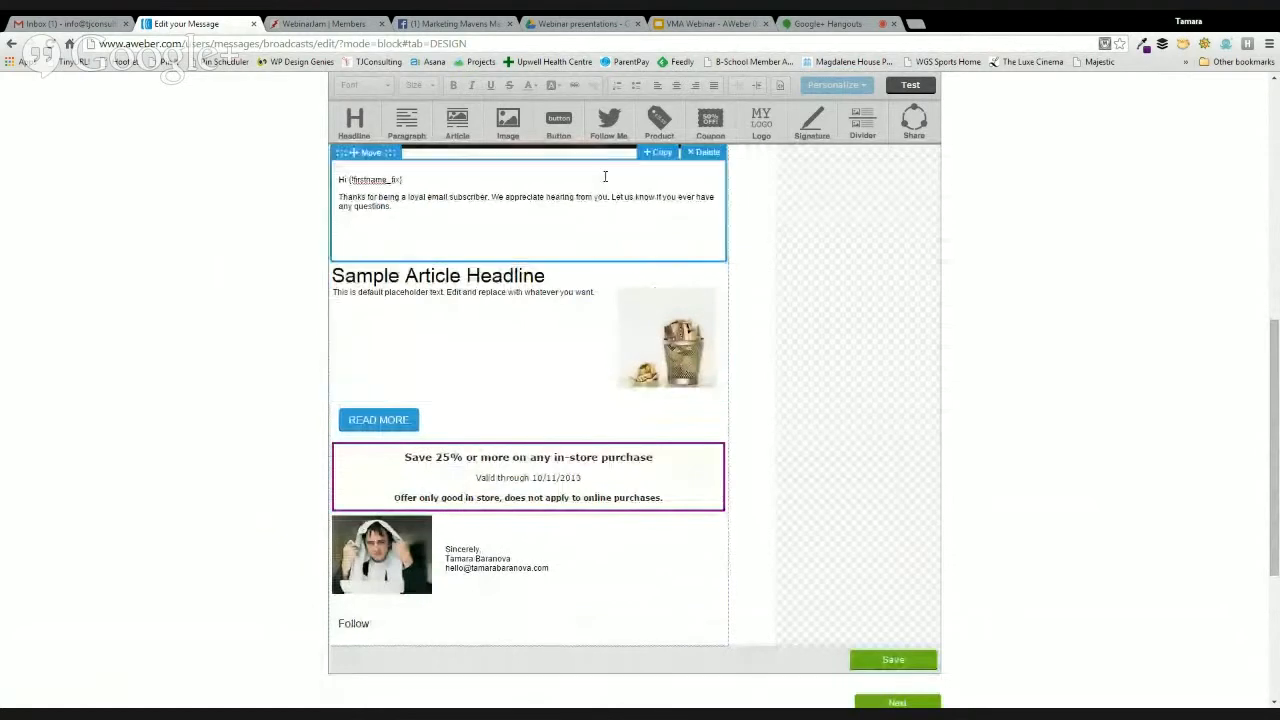
scroll(555, 590, "up", 3)
scroll(548, 400, "down", 3)
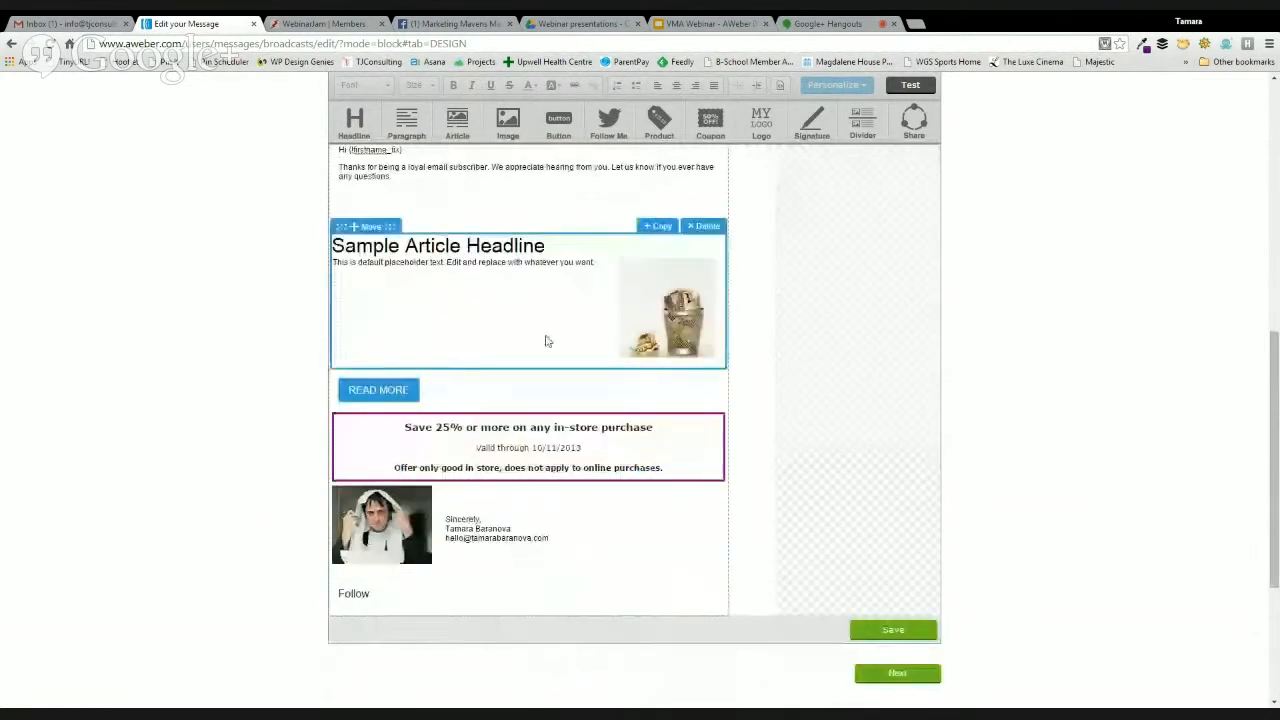
scroll(523, 520, "up", 3)
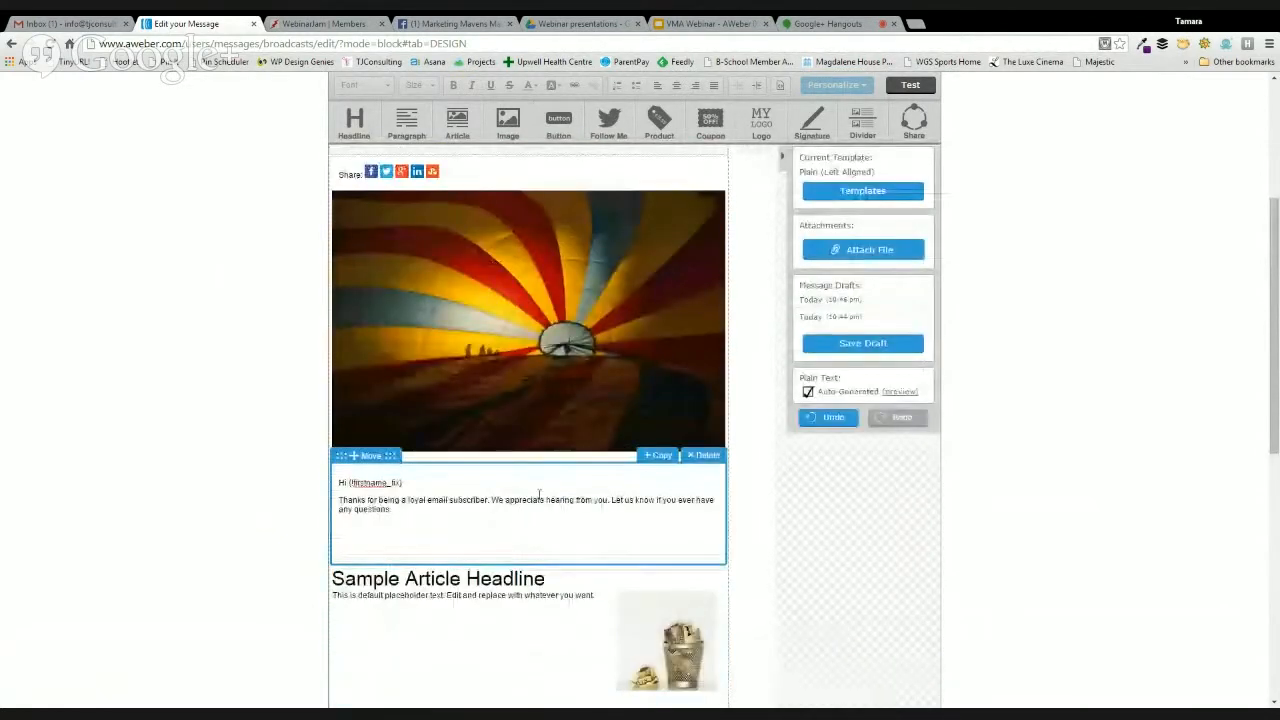
scroll(555, 212, "up", 1)
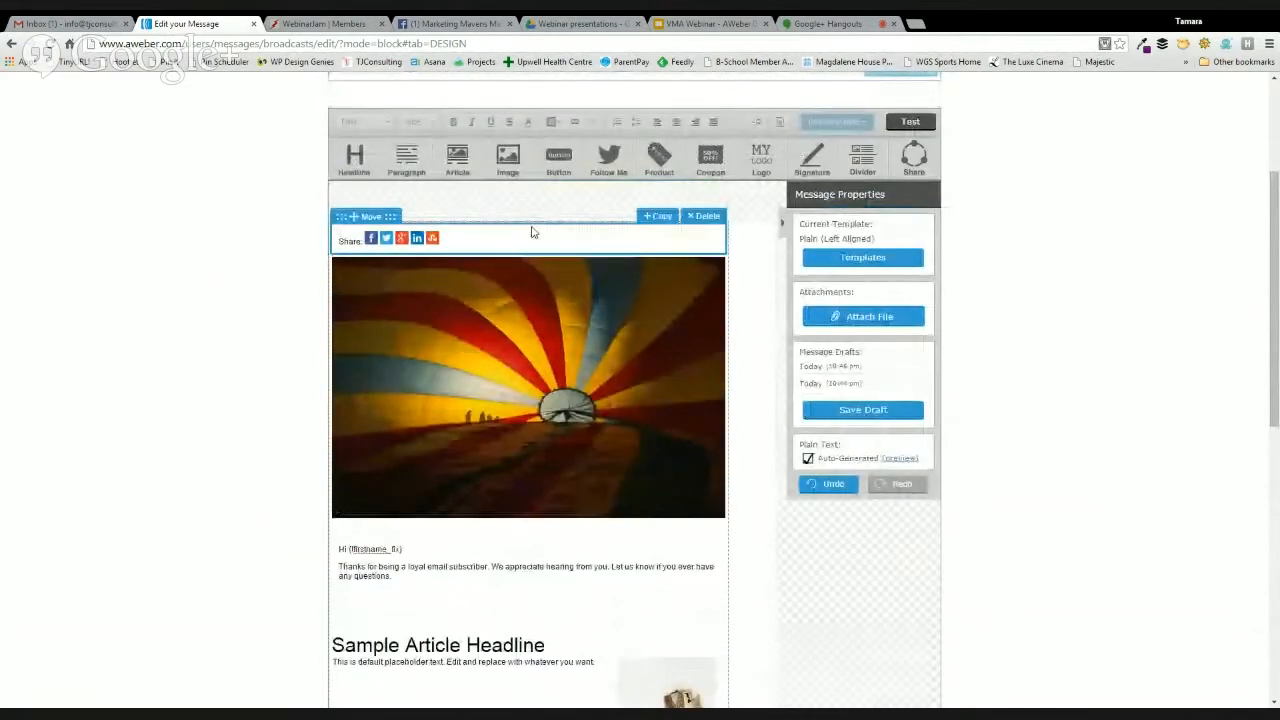
- Split the email's main content section into two columns
left_click(521, 232)
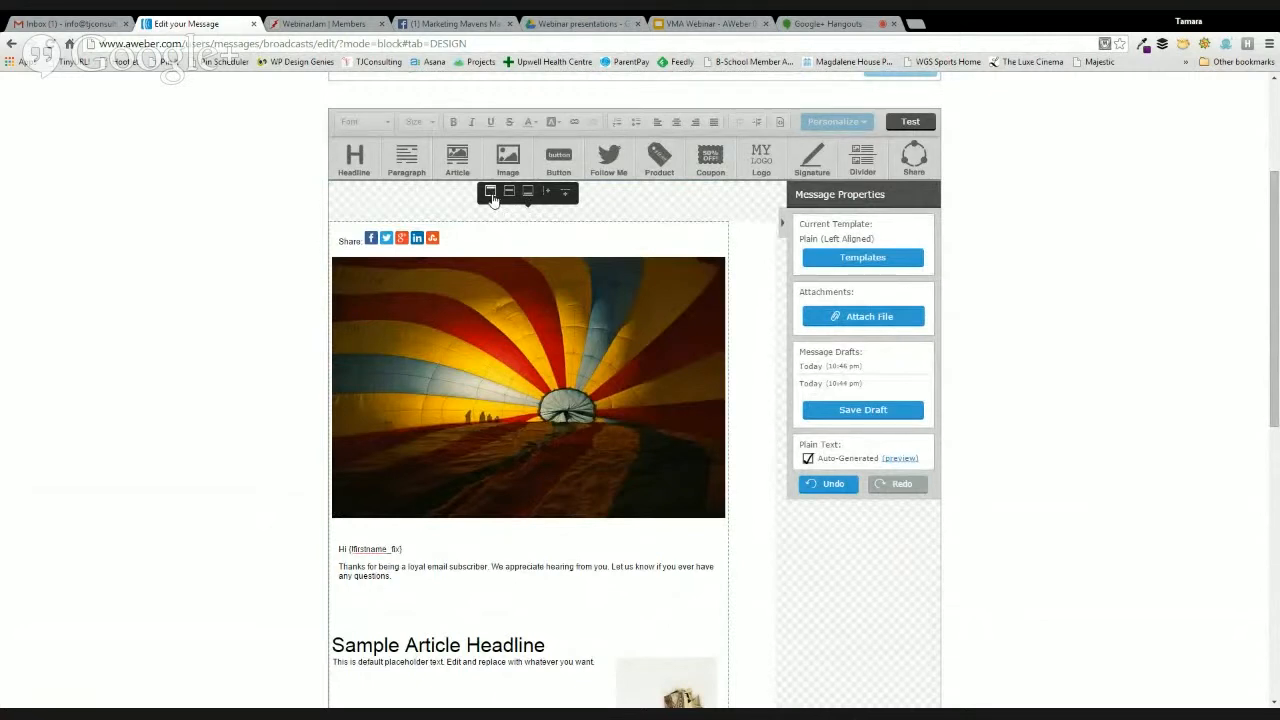
left_click(546, 192)
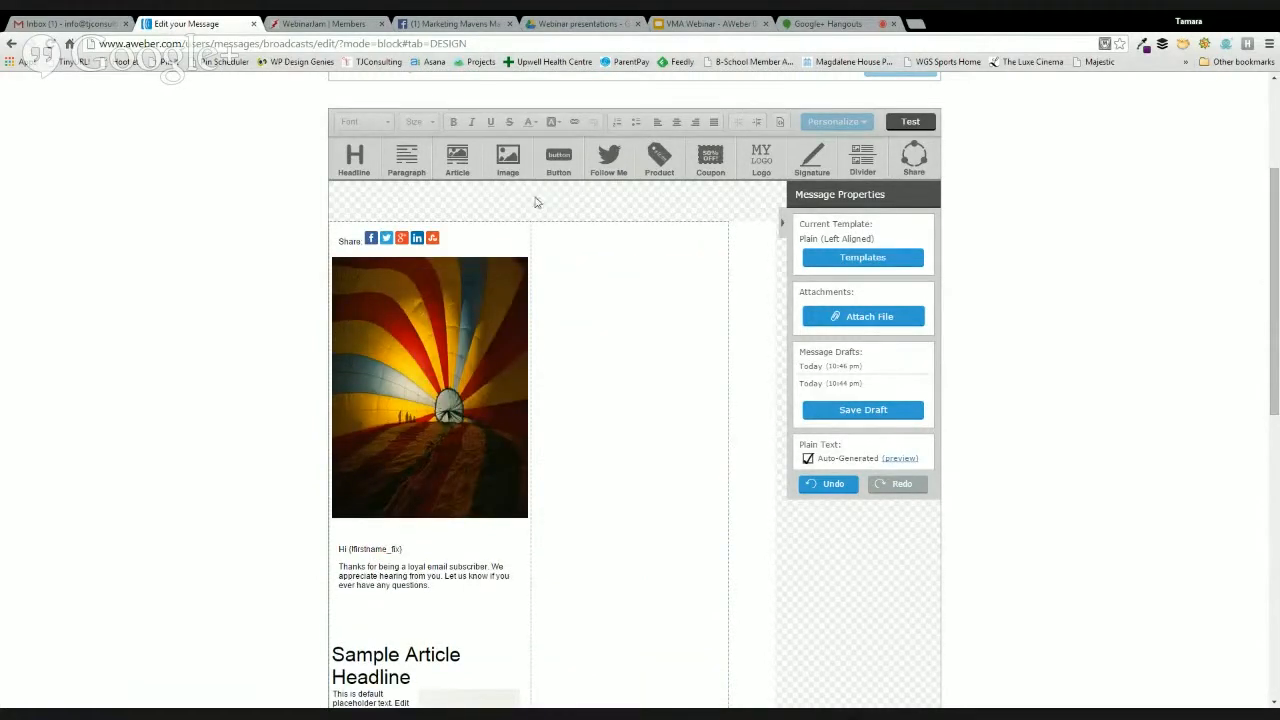
scroll(612, 513, "down", 5)
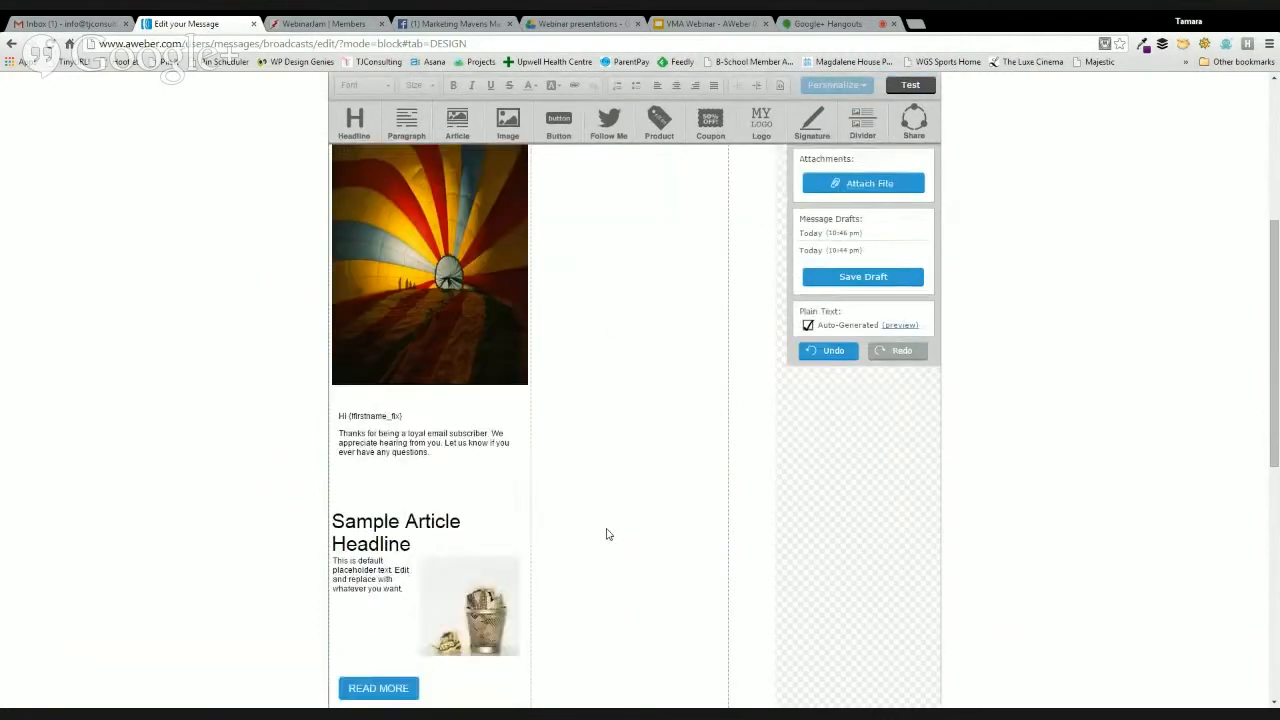
scroll(605, 533, "up", 7)
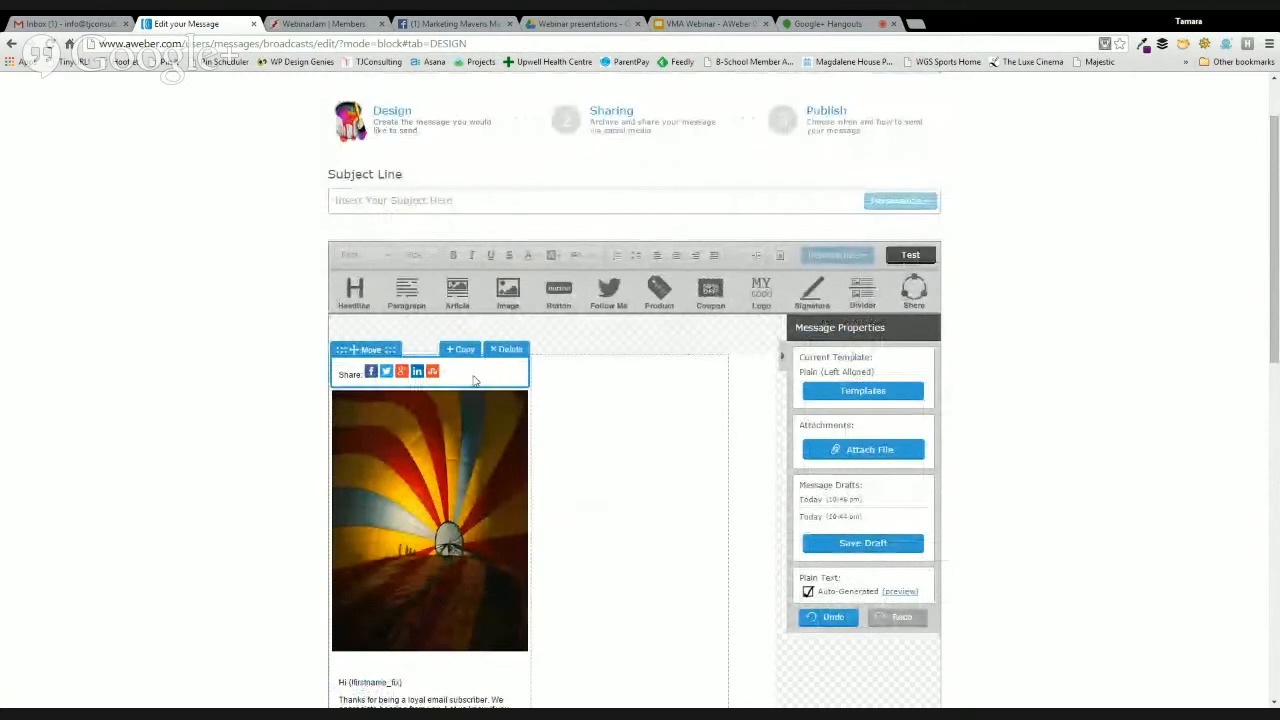
- Add two empty full-width rows beneath the two-column main section
left_click(472, 377)
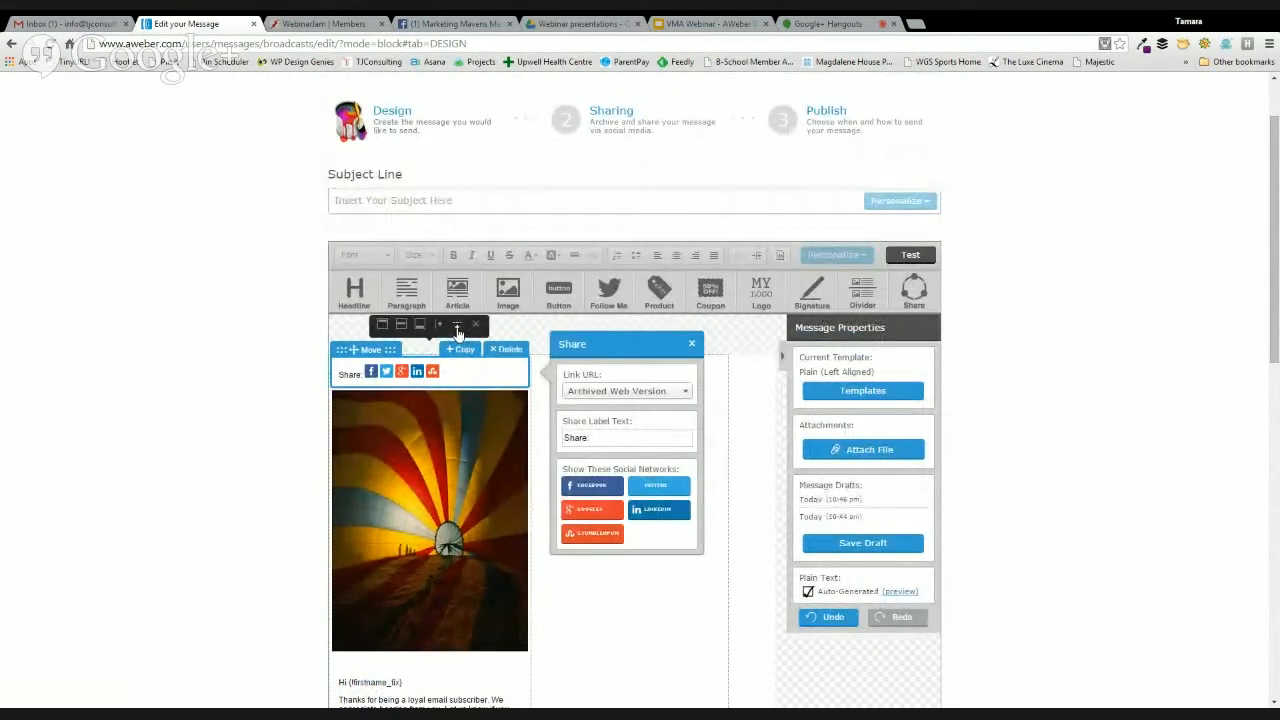
left_click(458, 333)
scroll(577, 520, "down", 9)
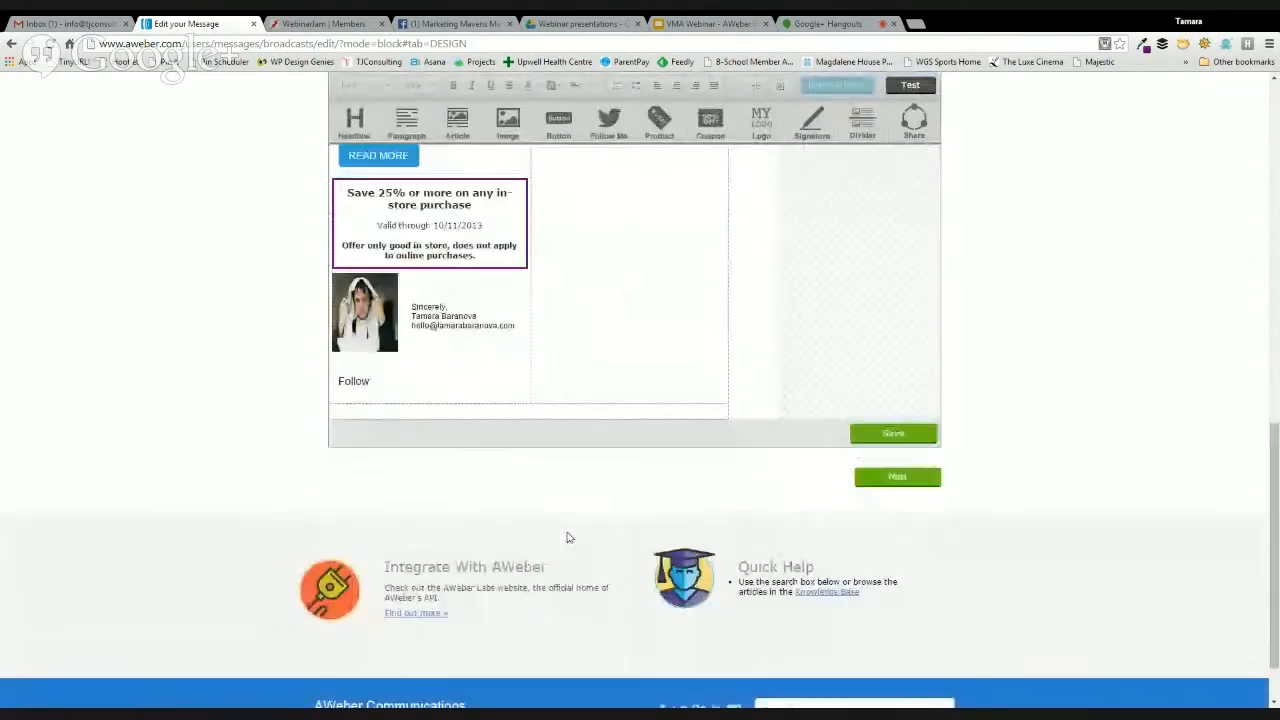
mouse_move(531, 417)
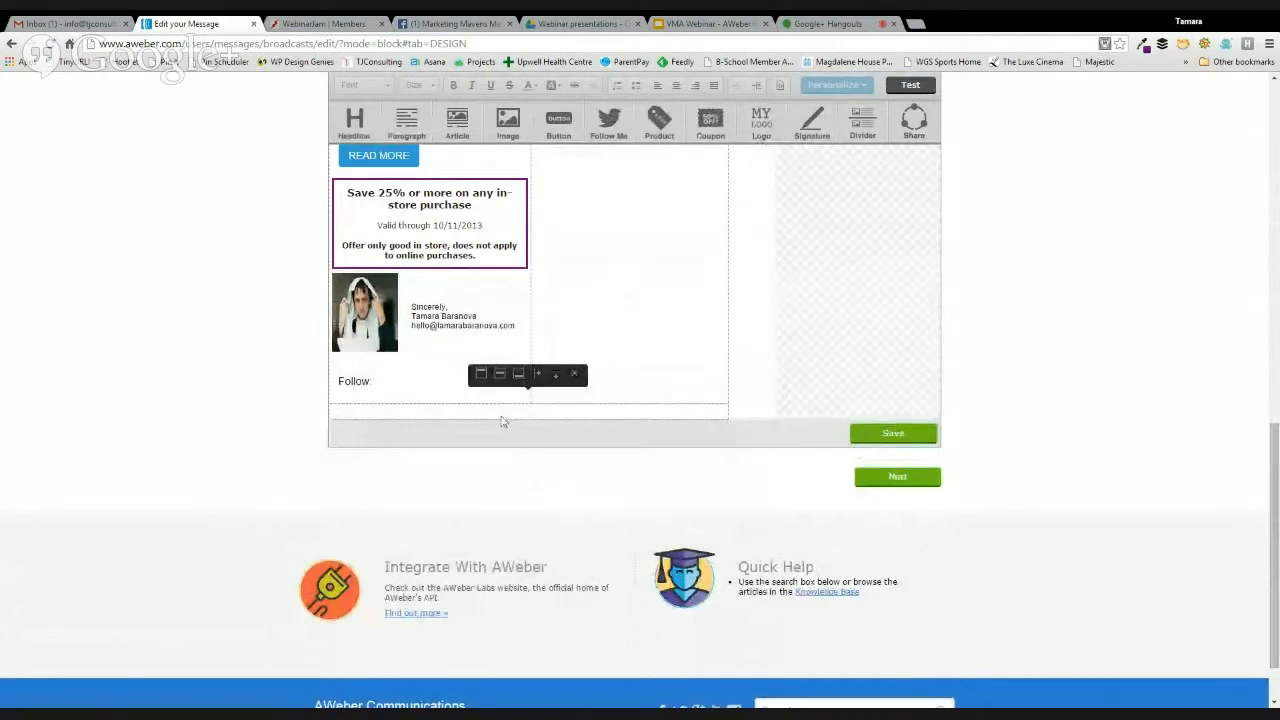
left_click(556, 376)
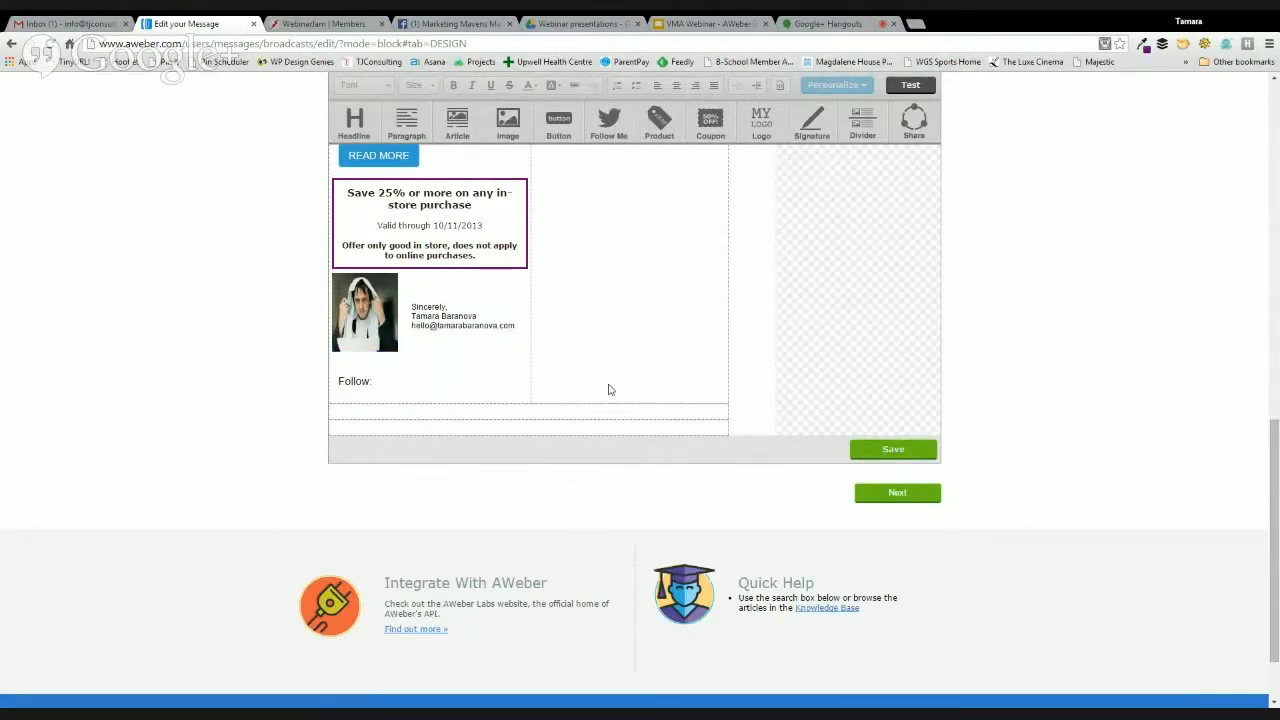
- Remove the empty second column from the main section and split the first empty row beneath it into two columns
scroll(611, 390, "up", 13)
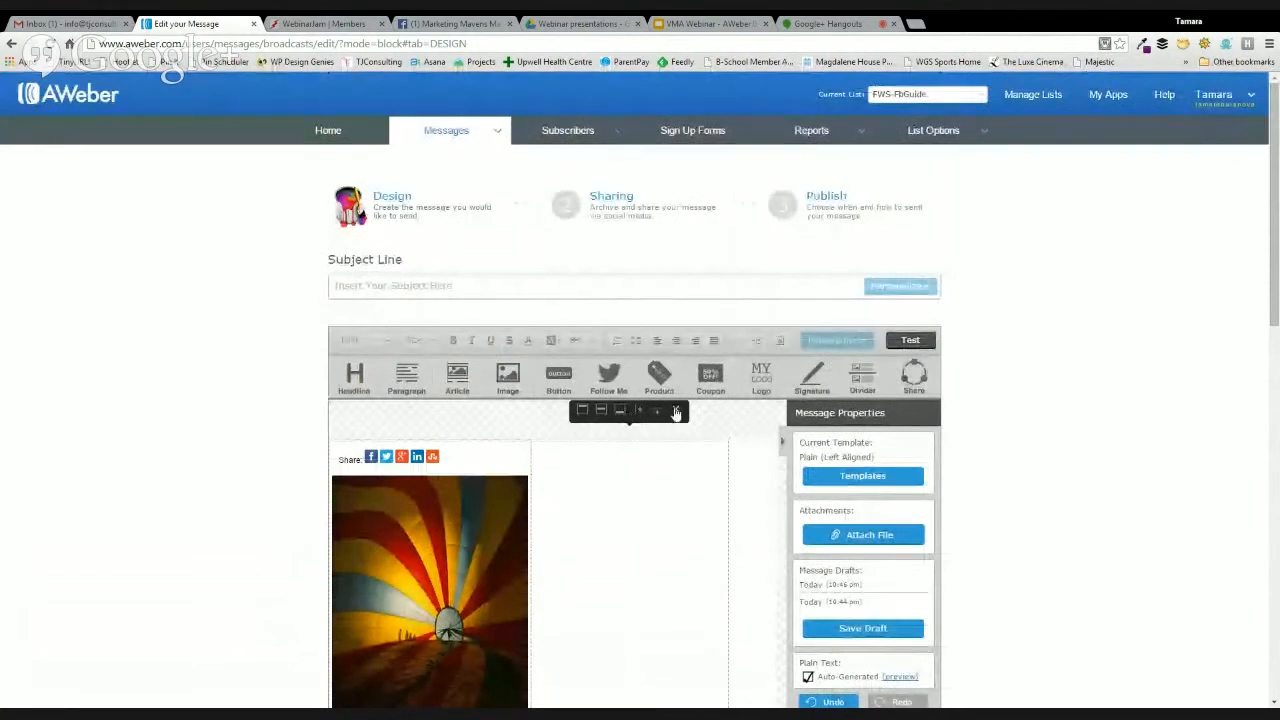
scroll(680, 443, "down", 7)
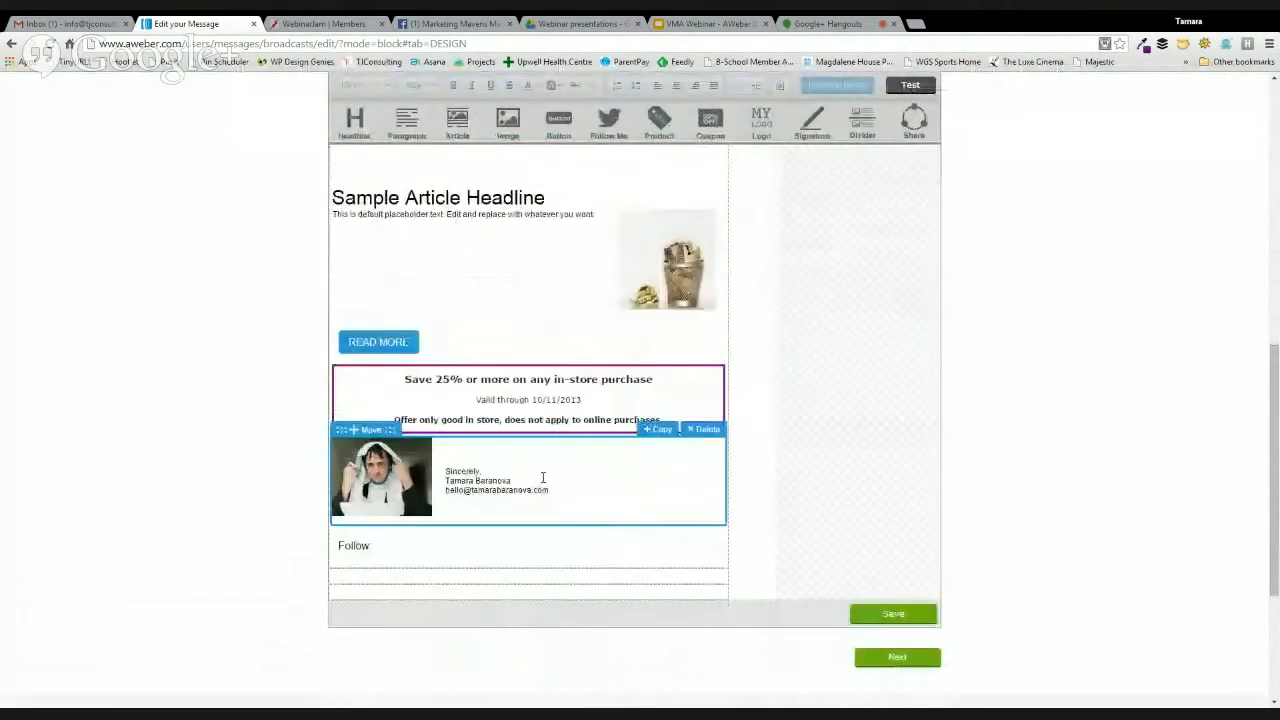
mouse_move(579, 579)
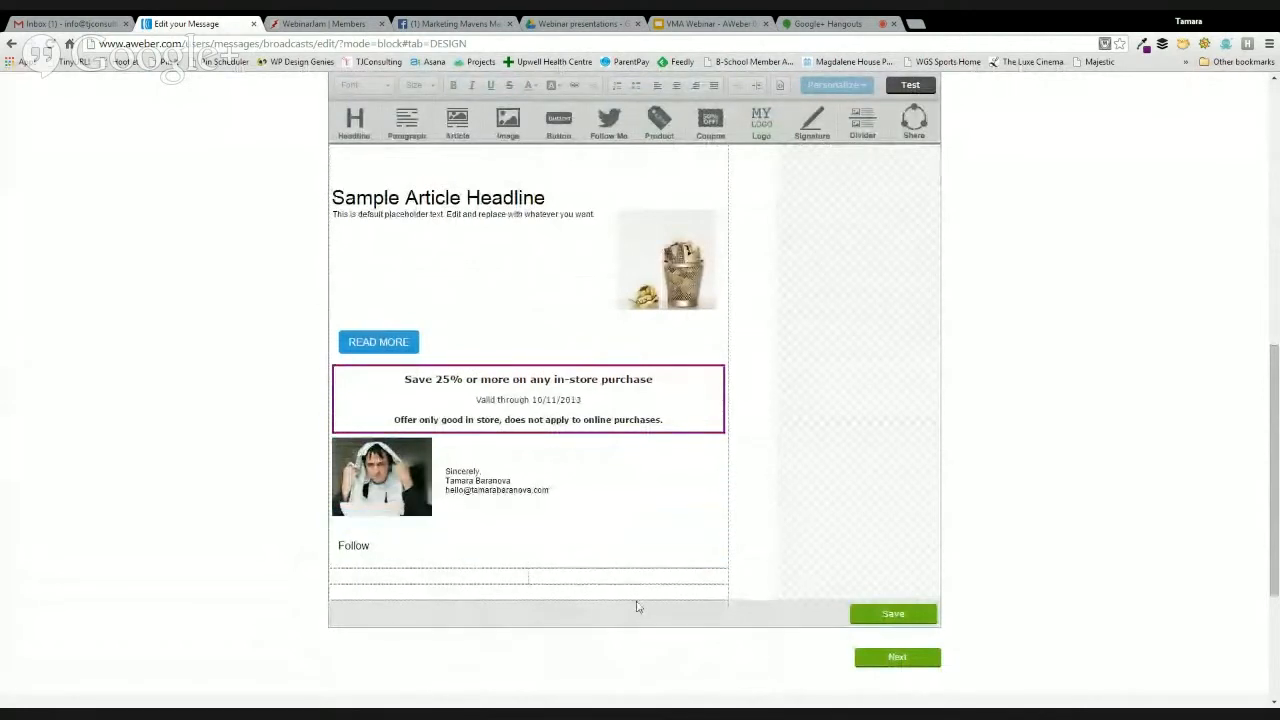
- Move the Follow block and the signature beneath the empty two-column row, with the signature above the Follow block
scroll(600, 588, "up", 3)
scroll(600, 586, "down", 5)
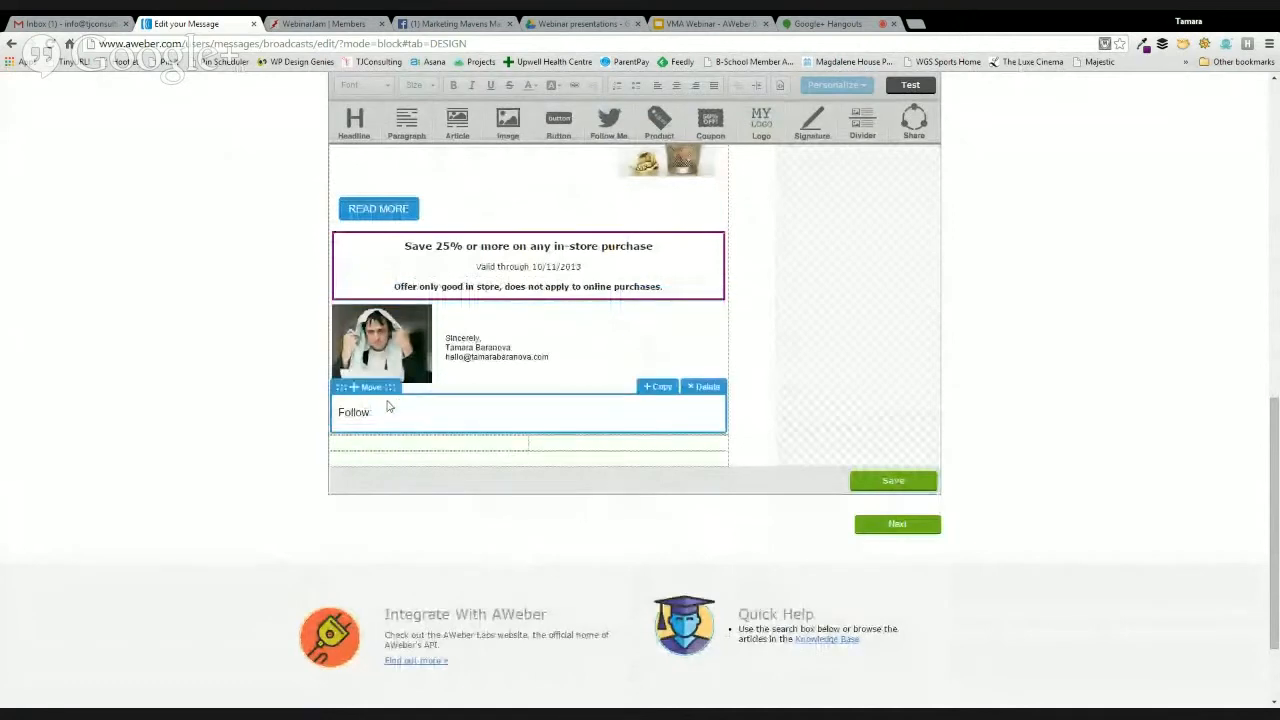
mouse_move(368, 388)
left_mouse_down()
mouse_move(378, 462)
mouse_move(400, 440)
left_mouse_up()
mouse_move(370, 297)
left_mouse_down()
mouse_move(388, 369)
mouse_move(425, 318)
left_mouse_up()
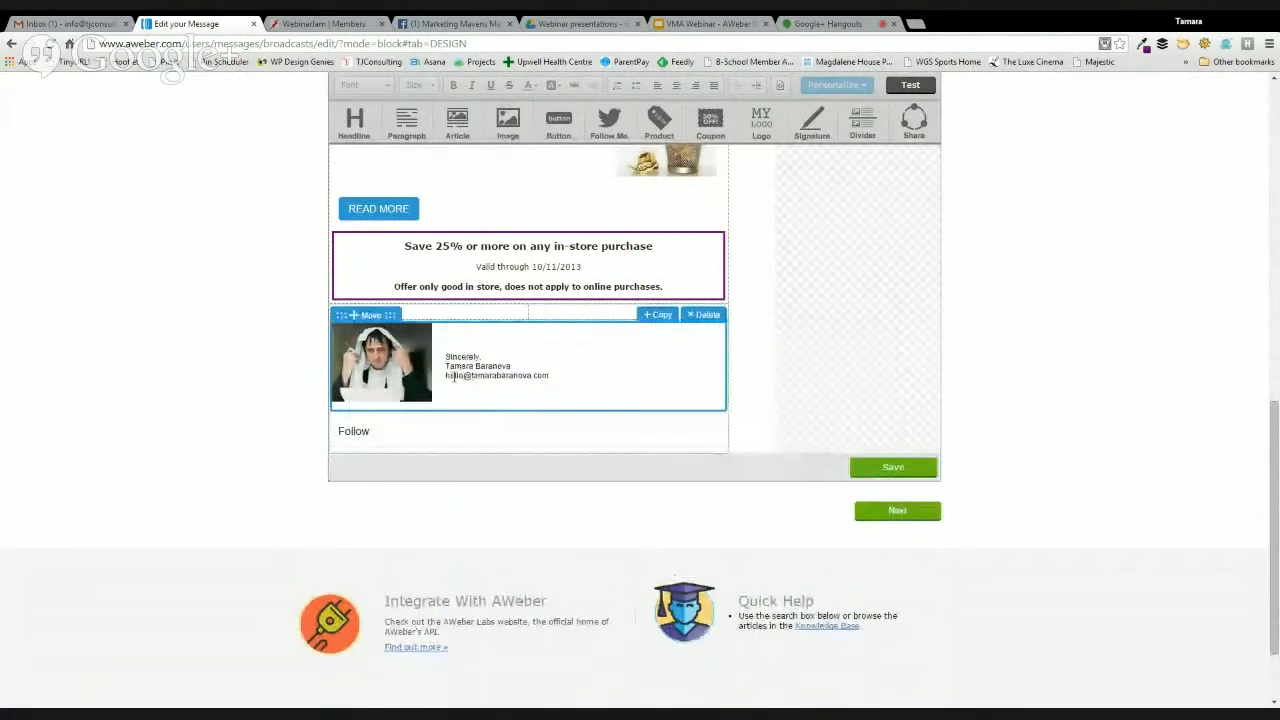
- Move the coupon into the right column of the empty two-column row
scroll(490, 407, "up", 1)
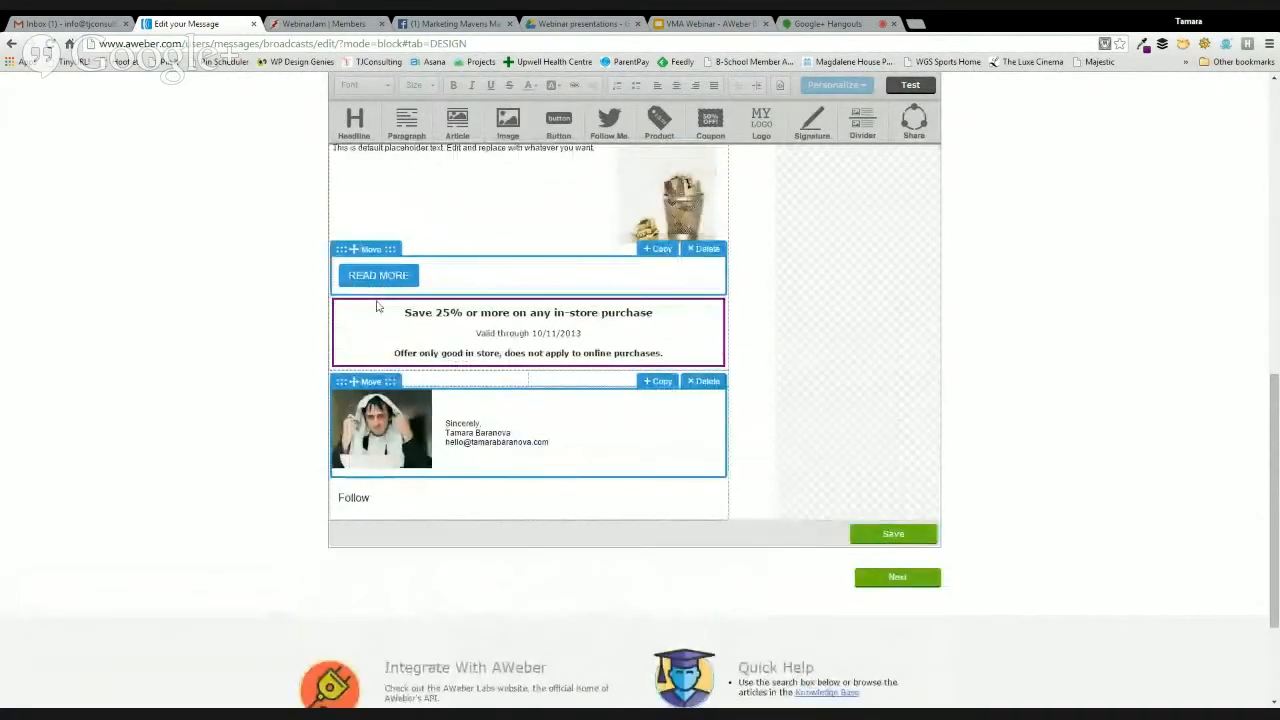
left_click_drag(372, 290, 399, 319)
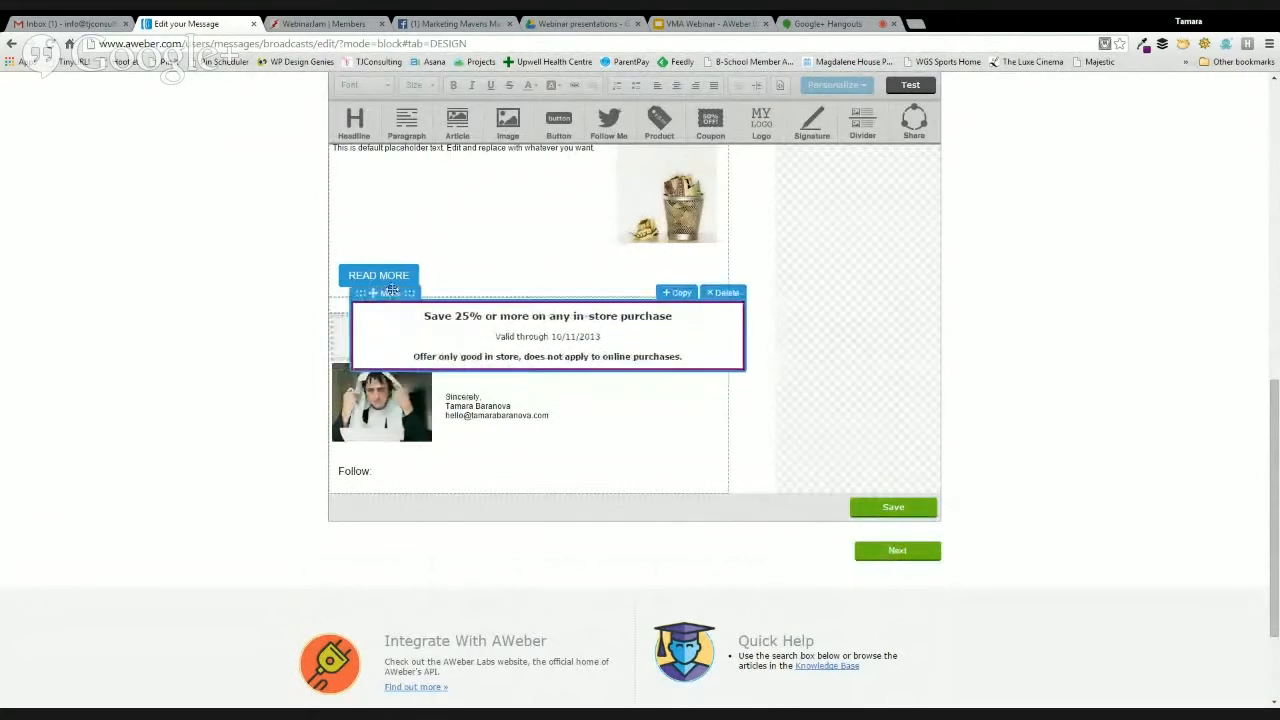
mouse_move(396, 310)
left_mouse_down()
mouse_move(384, 290)
mouse_move(393, 336)
left_mouse_up()
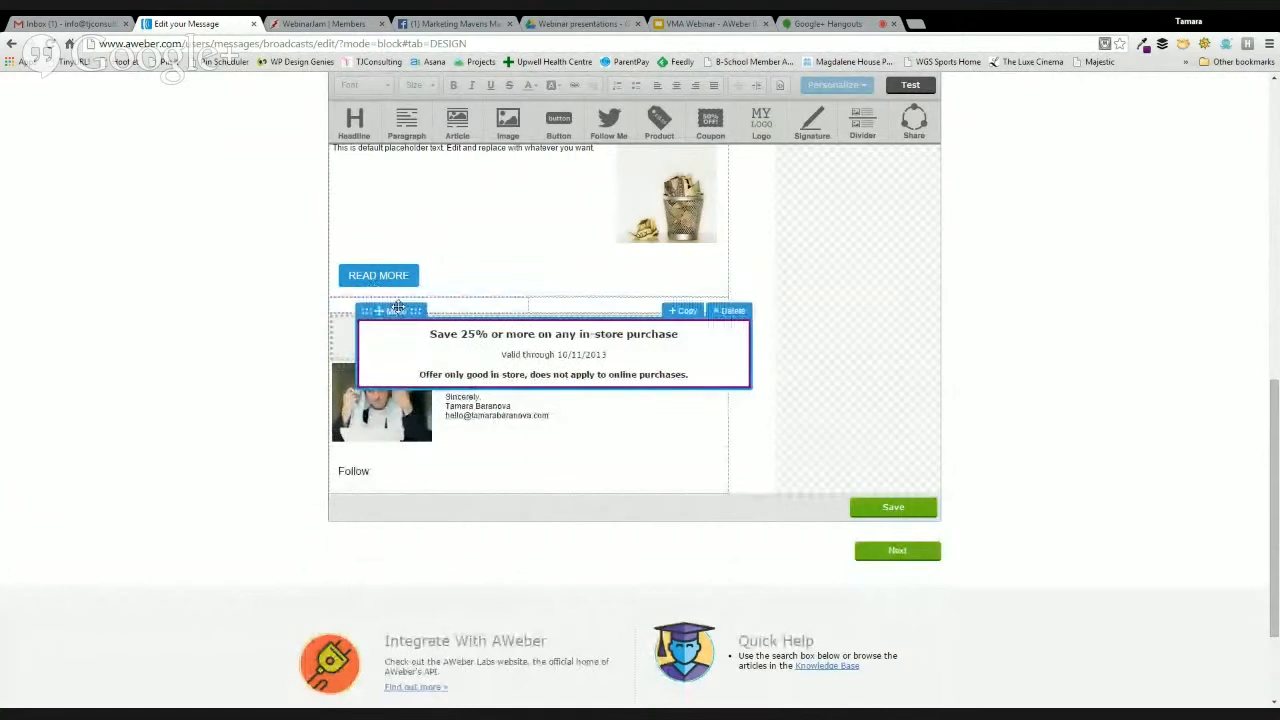
mouse_move(422, 303)
left_mouse_down()
mouse_move(465, 315)
mouse_move(522, 297)
mouse_move(600, 298)
mouse_move(560, 292)
left_mouse_up()
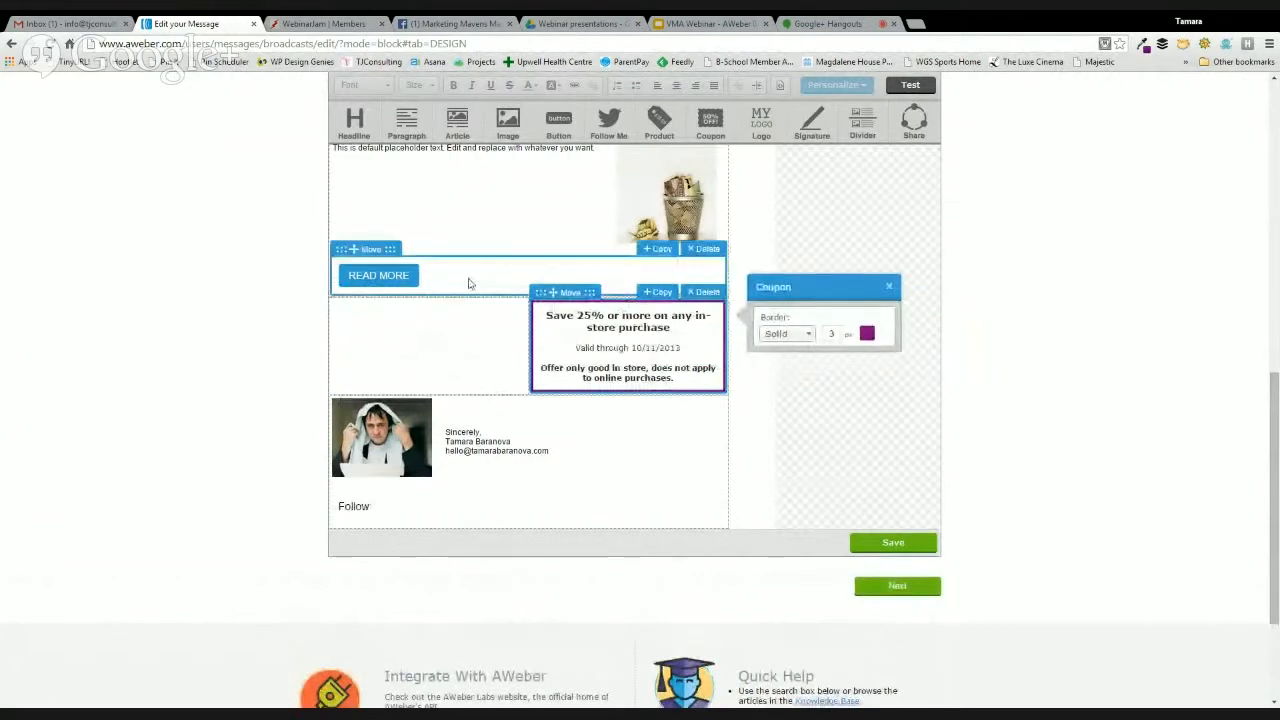
- Move the READ MORE button and the sample article into the left column, with the article above the button
scroll(468, 284, "up", 1)
scroll(405, 362, "down", 1)
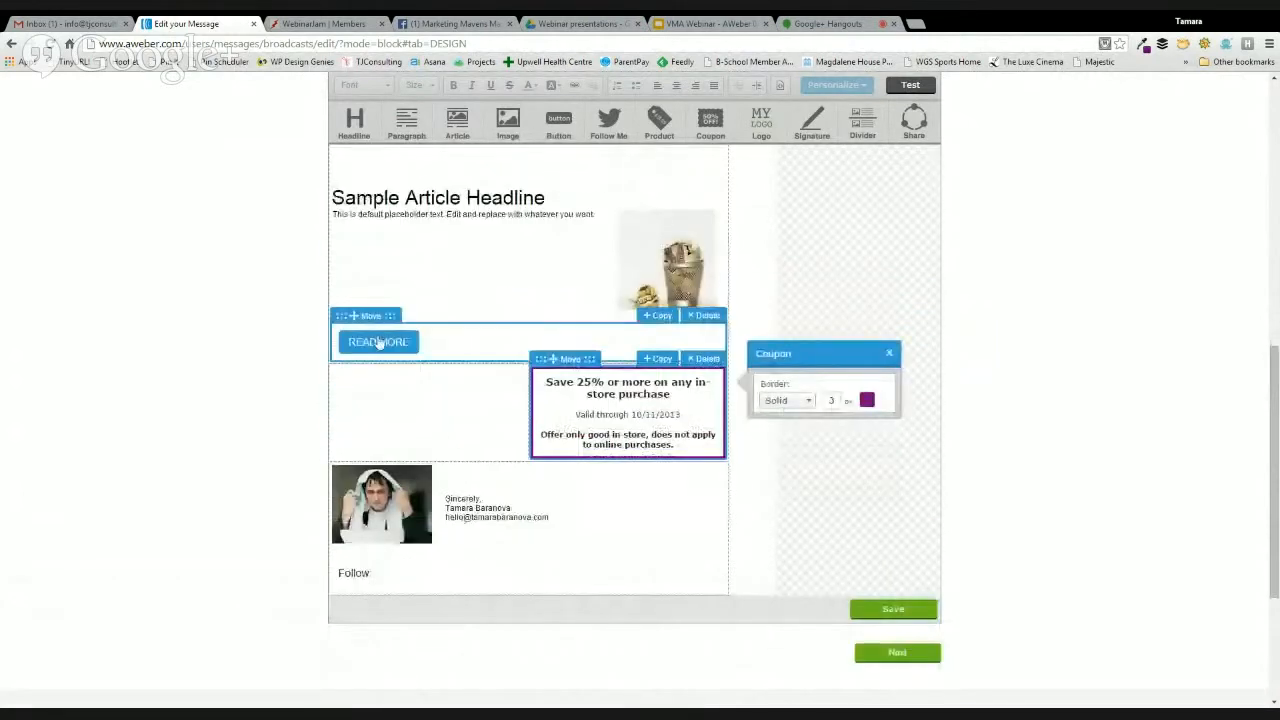
left_click_drag(369, 317, 346, 330)
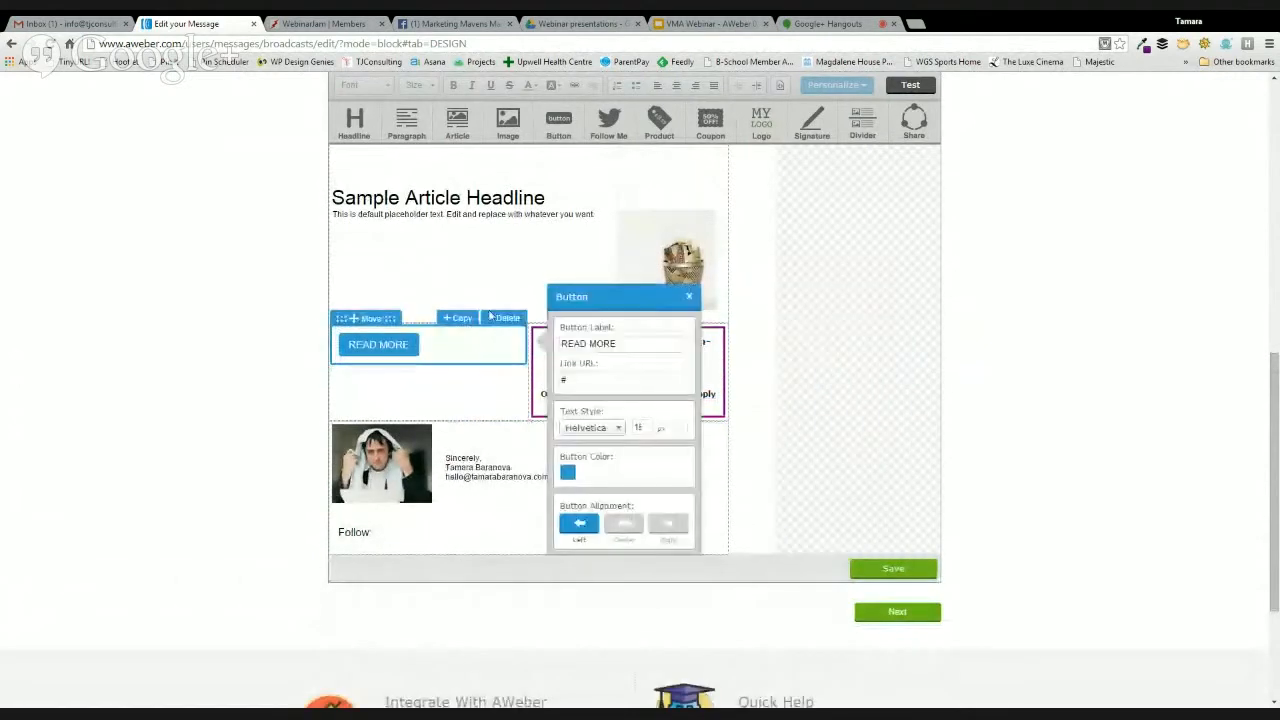
left_click(510, 275)
mouse_move(372, 180)
left_mouse_down()
mouse_move(420, 277)
mouse_move(414, 209)
mouse_move(362, 180)
left_mouse_up()
left_click(269, 305)
- Move the coupon out of the right column to full width between the greeting paragraph and the two-column row
scroll(734, 430, "up", 2)
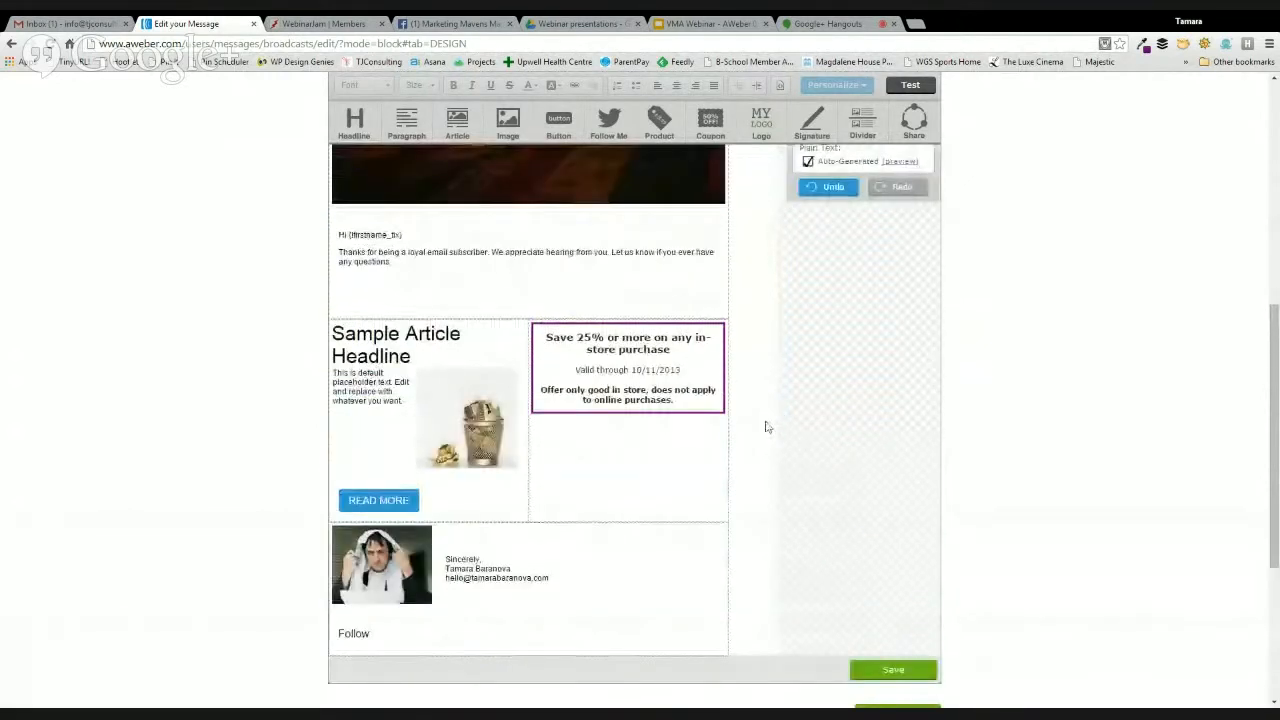
scroll(734, 440, "up", 2)
scroll(734, 445, "down", 2)
mouse_move(432, 369)
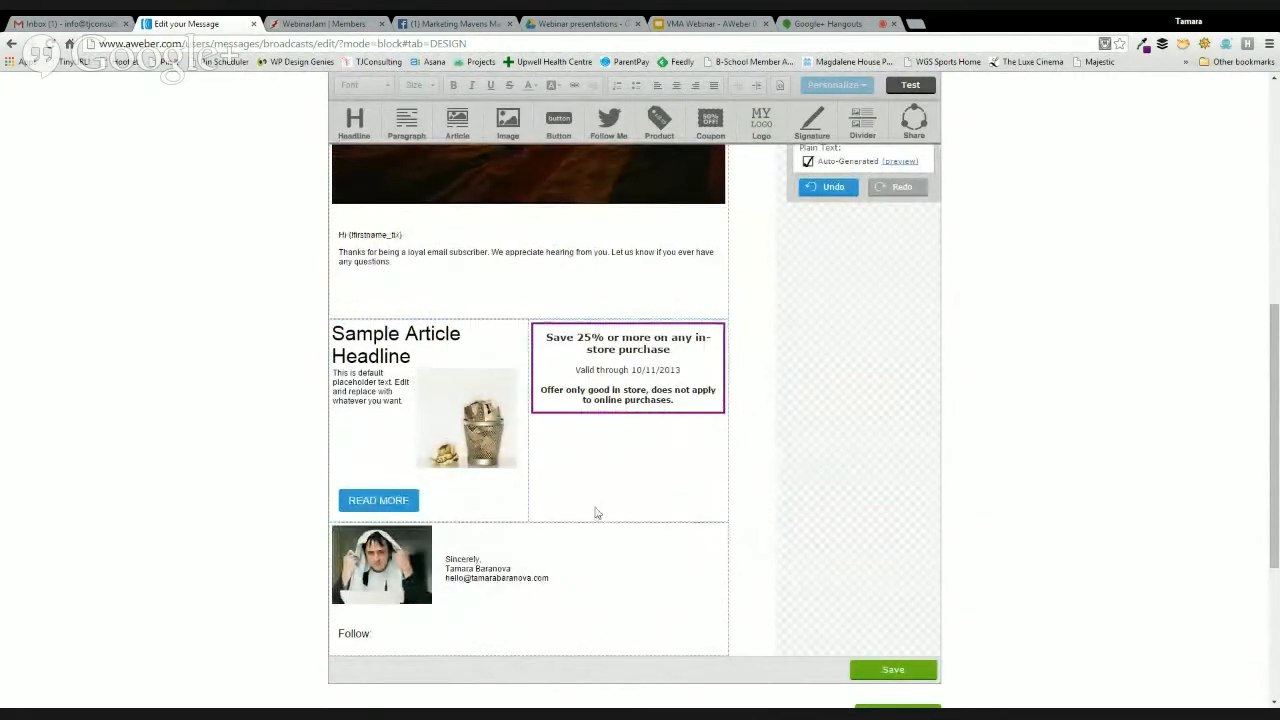
mouse_move(590, 398)
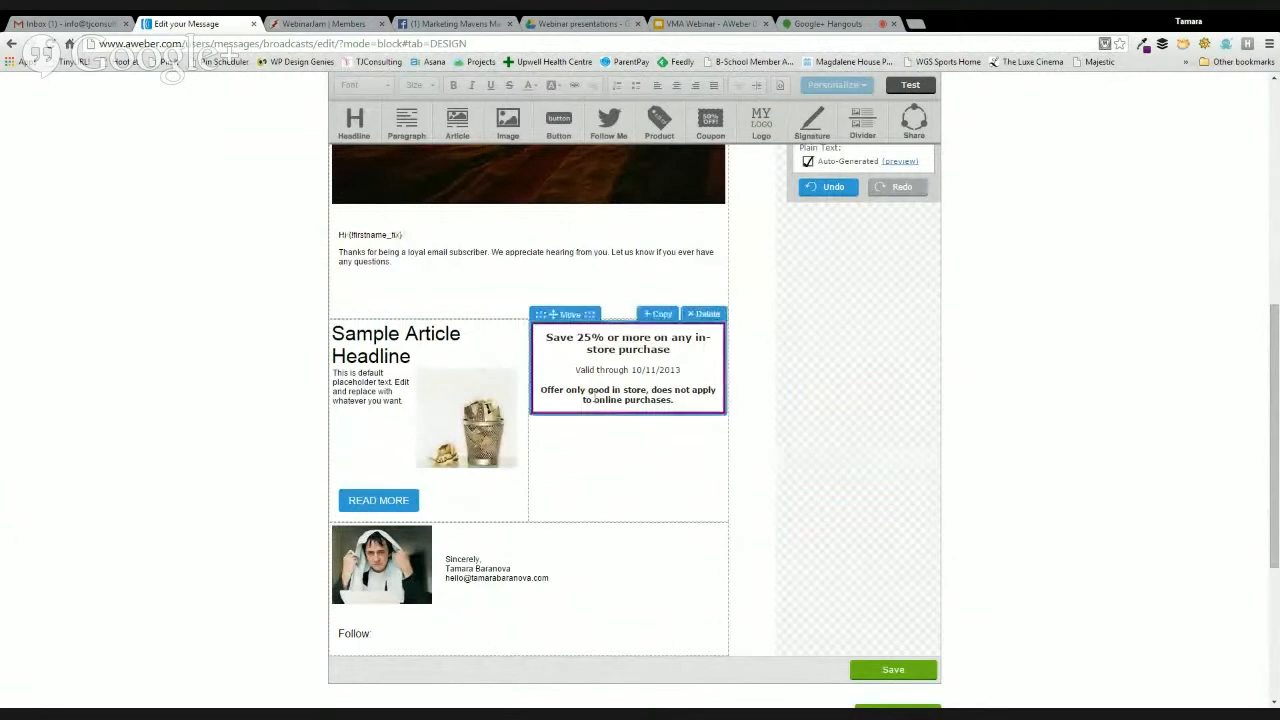
left_click_drag(572, 314, 455, 328)
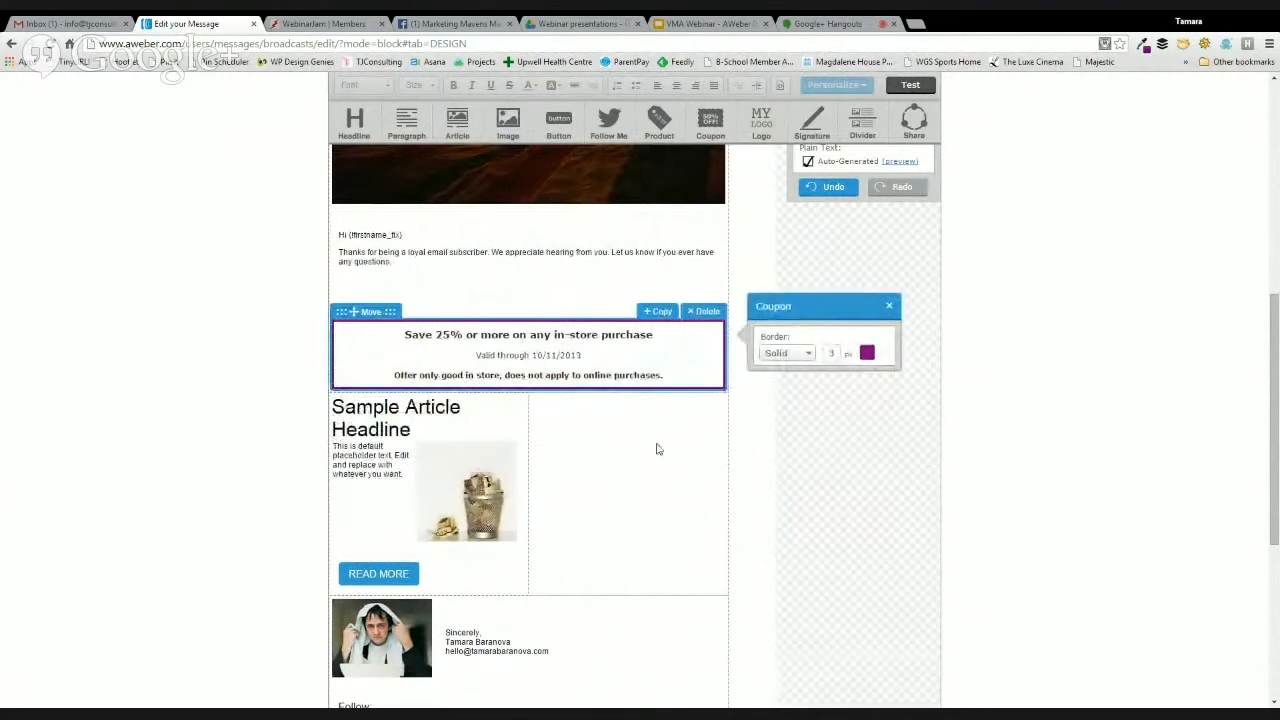
- Add a new article block to the empty right column and place a Click Here! button beneath it
scroll(826, 503, "up", 4)
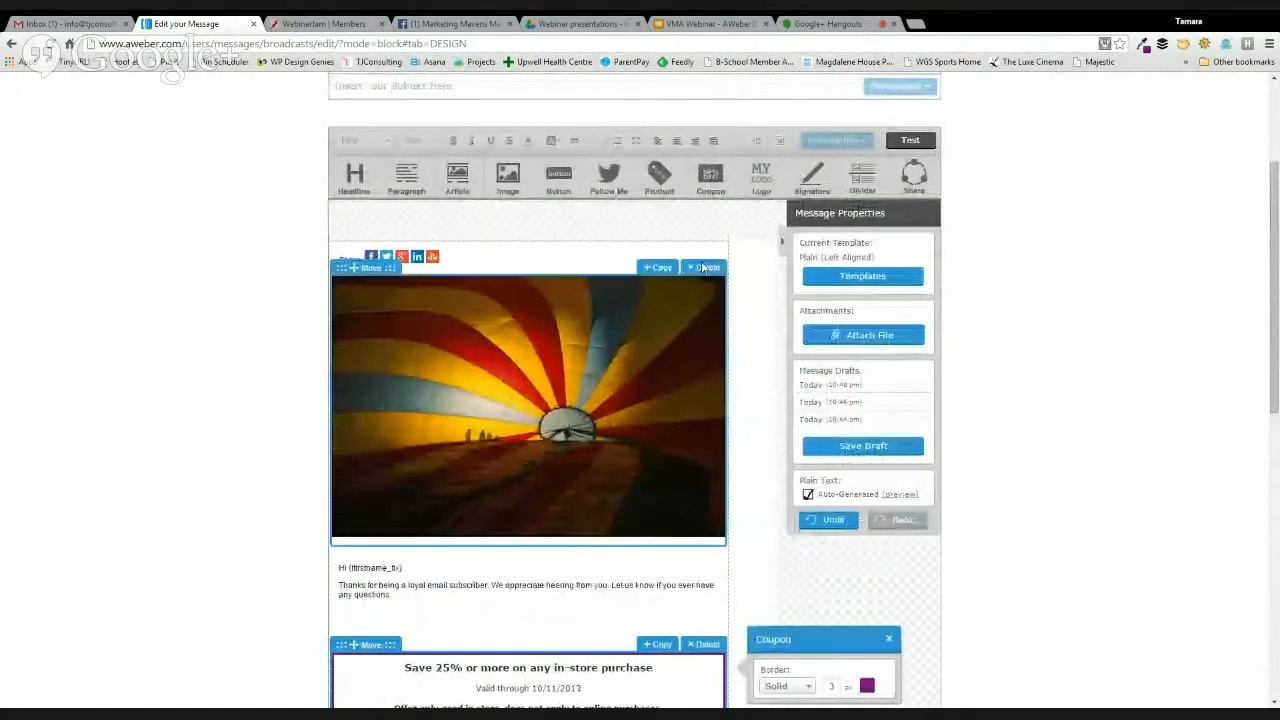
scroll(700, 262, "down", 3)
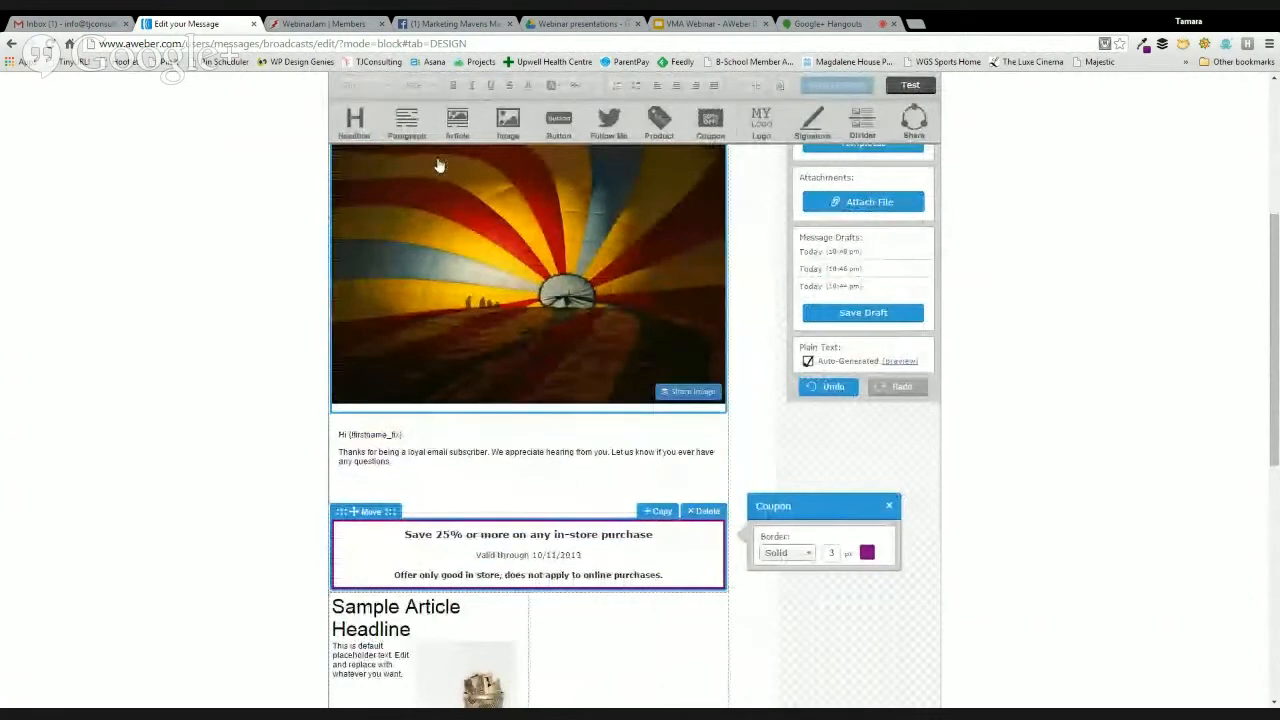
left_click_drag(457, 120, 680, 572)
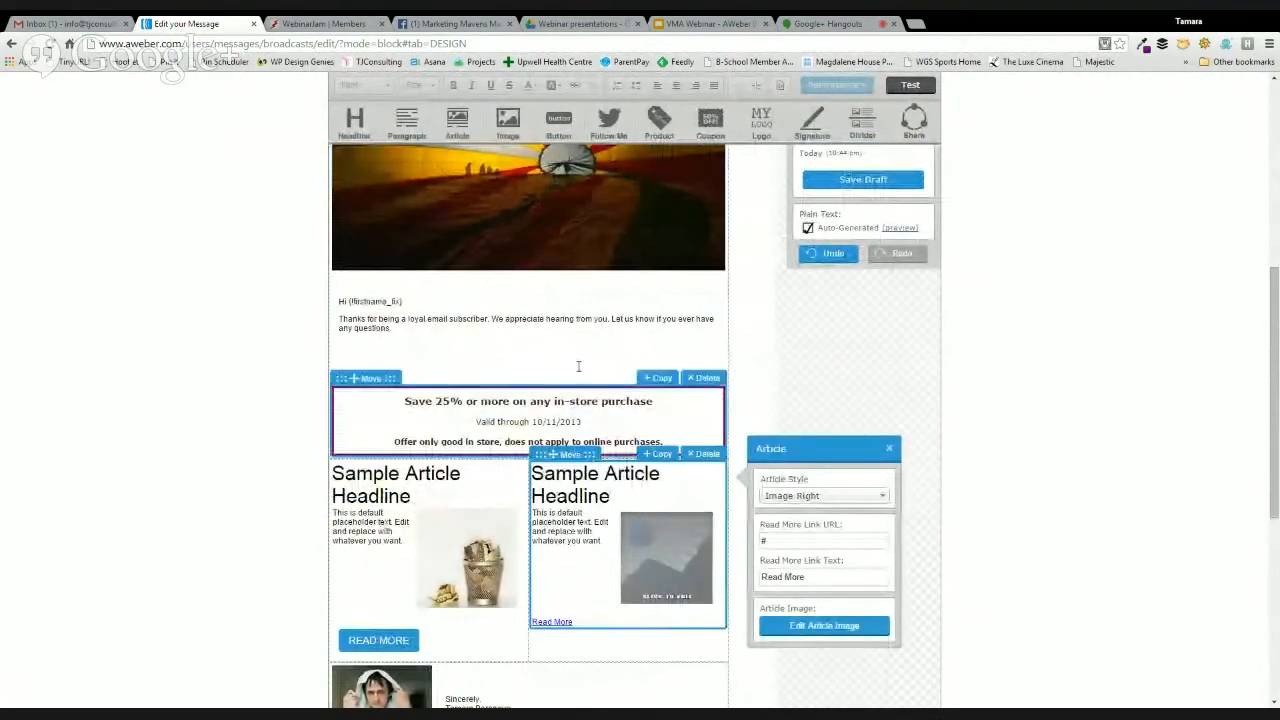
left_click_drag(587, 593, 598, 652)
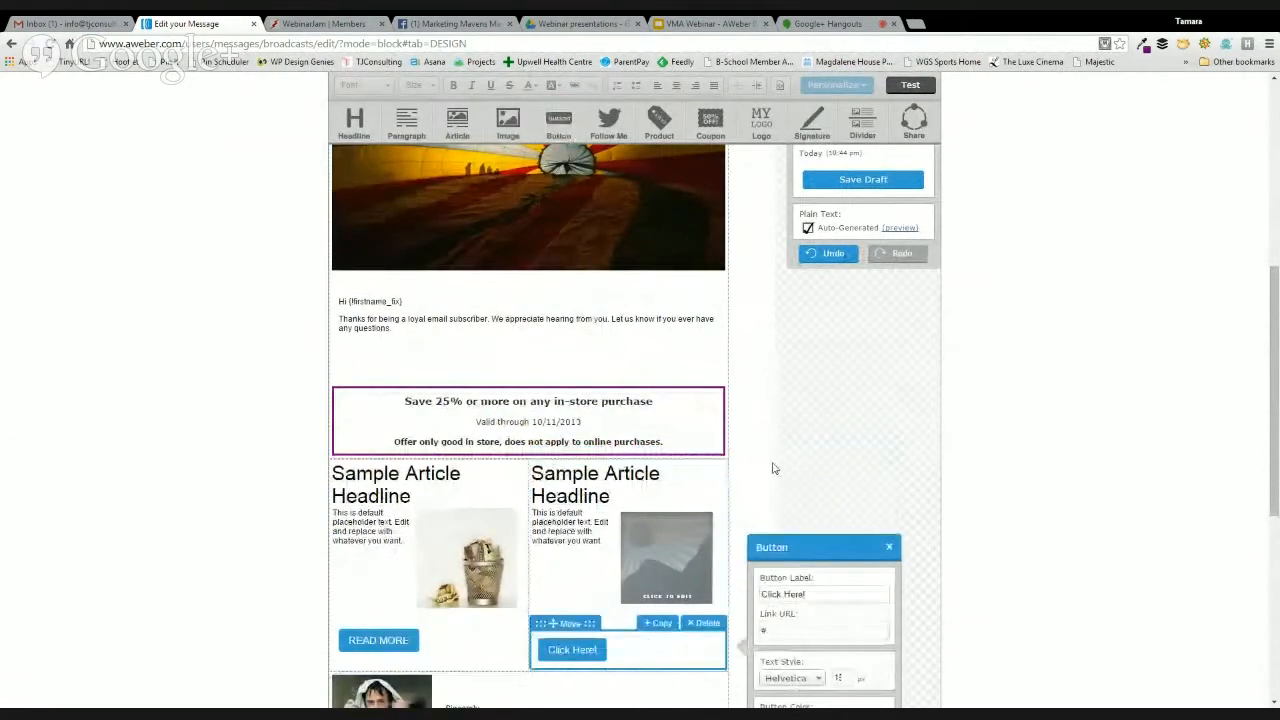
- Fill the right article's image placeholder with the stock picture of the waving woman in a yellow dress
scroll(773, 457, "down", 1)
left_click(648, 493)
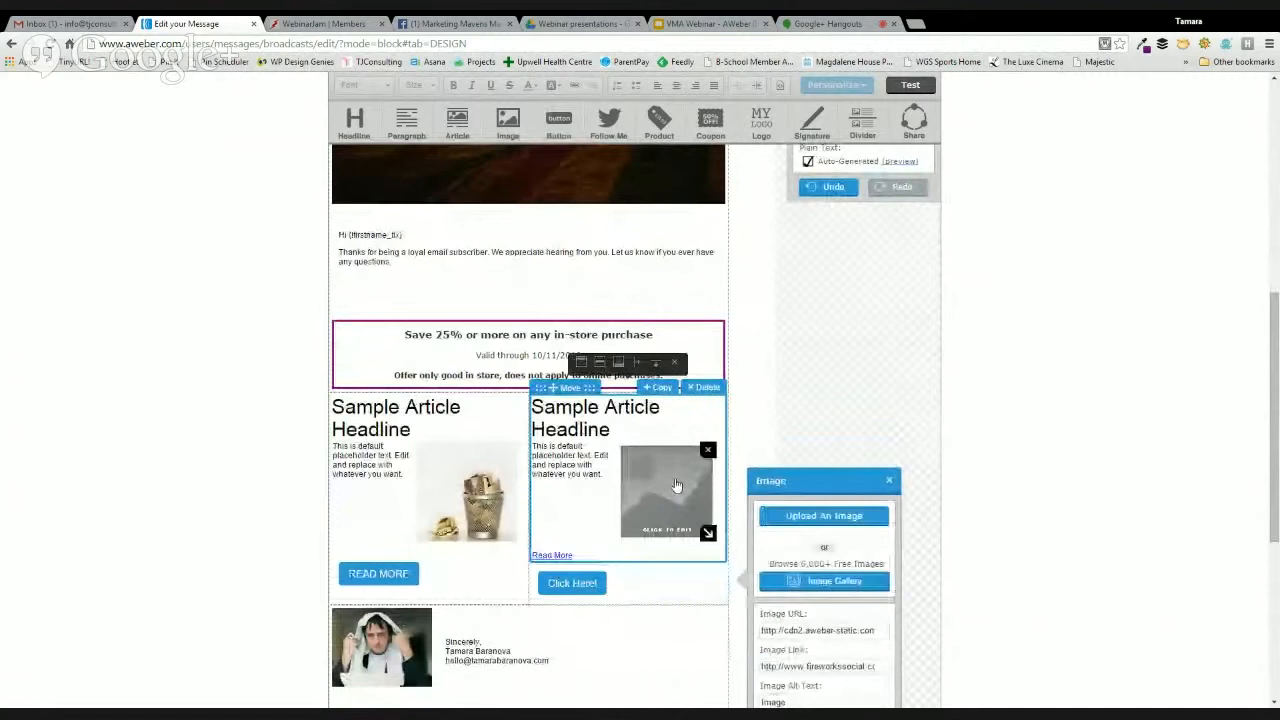
left_click(826, 482)
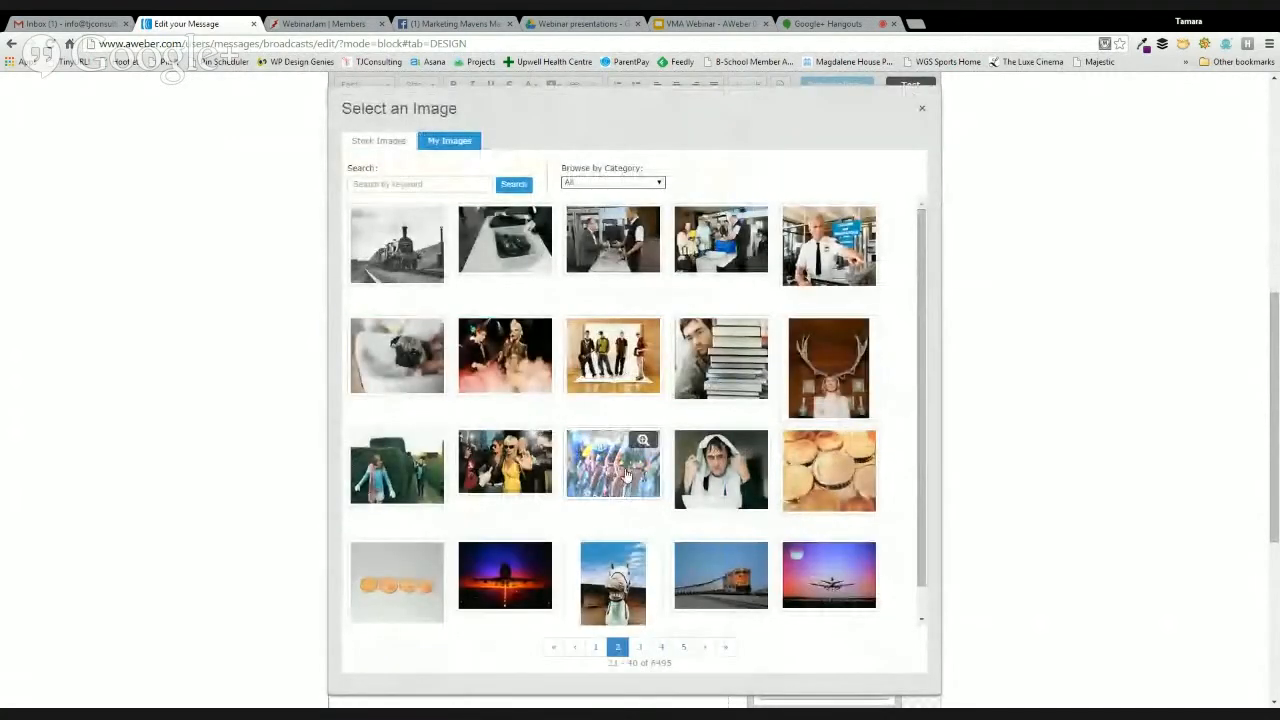
left_click(260, 511)
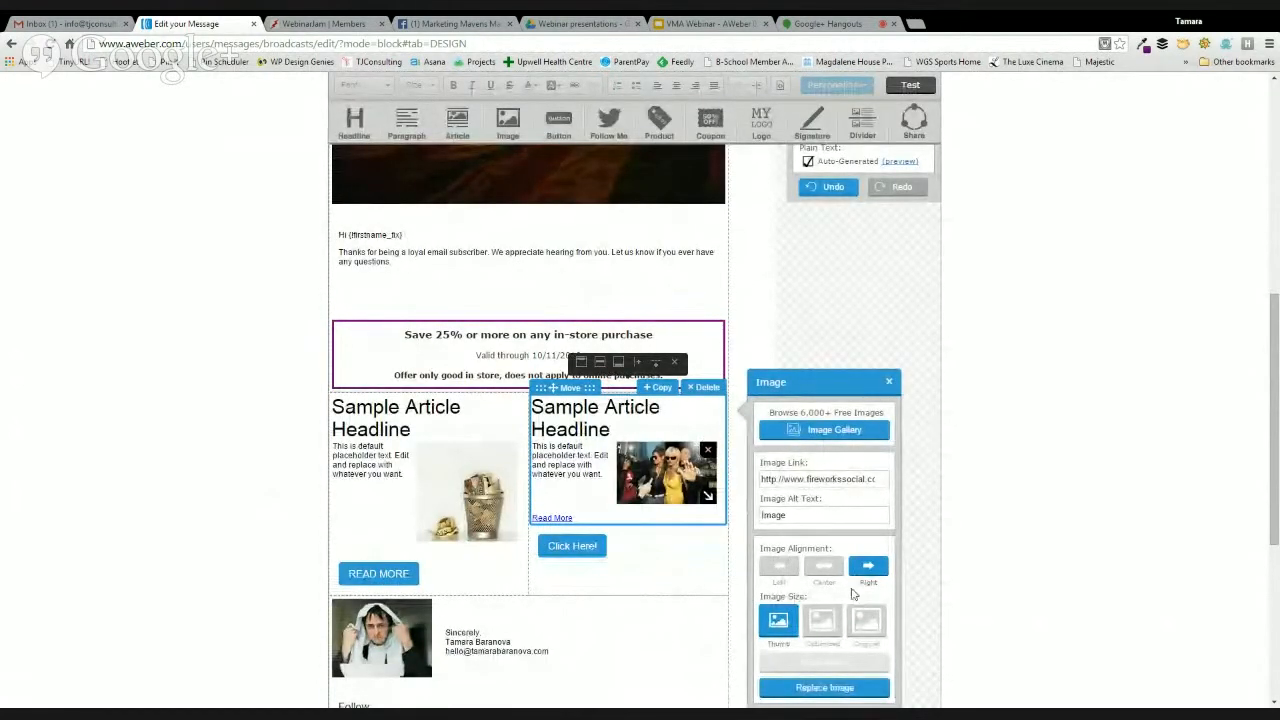
- Centre the images in both side-by-side articles and enlarge each image slightly
scroll(850, 598, "down", 1)
left_click(832, 508)
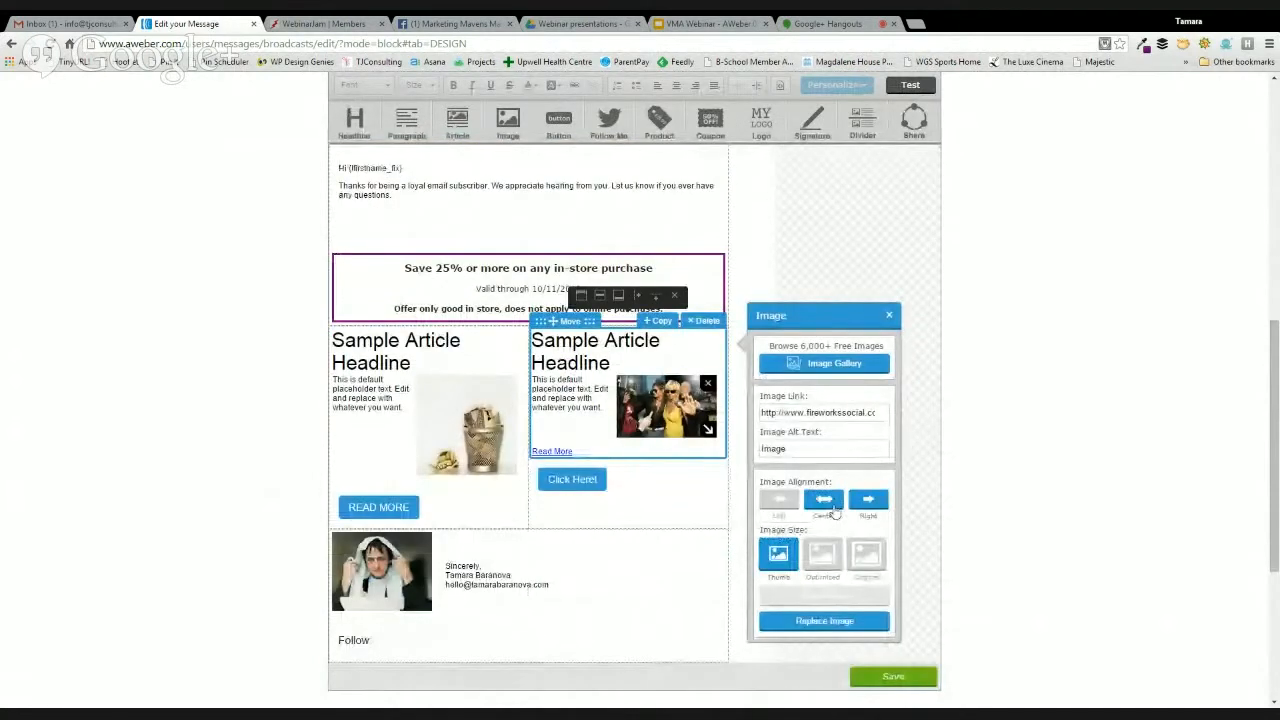
left_click(466, 432)
left_click(624, 499)
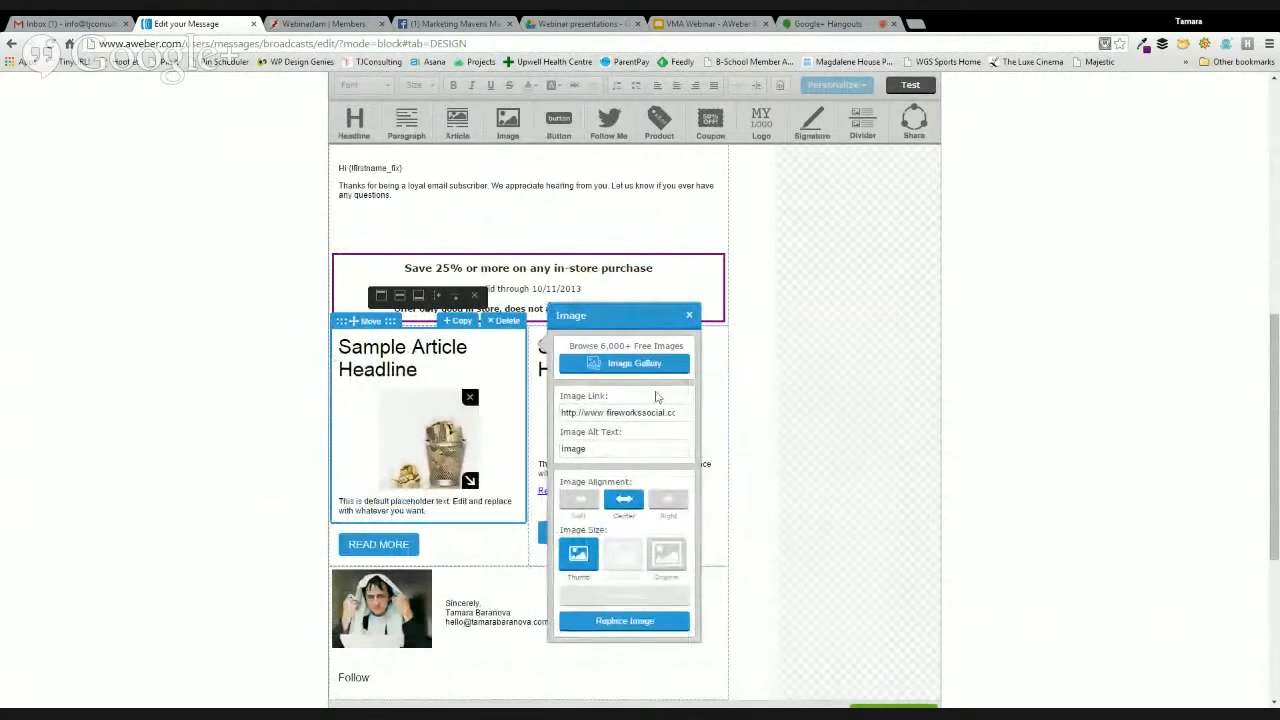
left_click(689, 317)
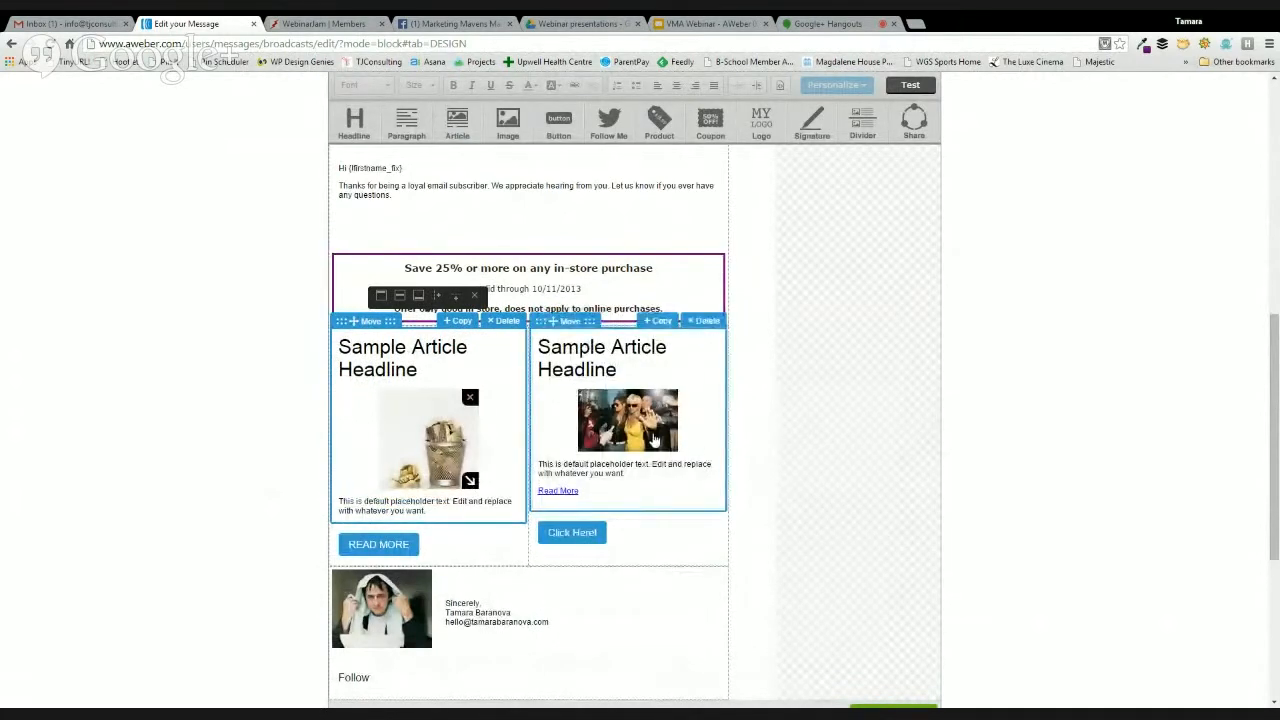
mouse_move(470, 480)
left_mouse_down()
mouse_move(451, 433)
mouse_move(474, 489)
left_mouse_up()
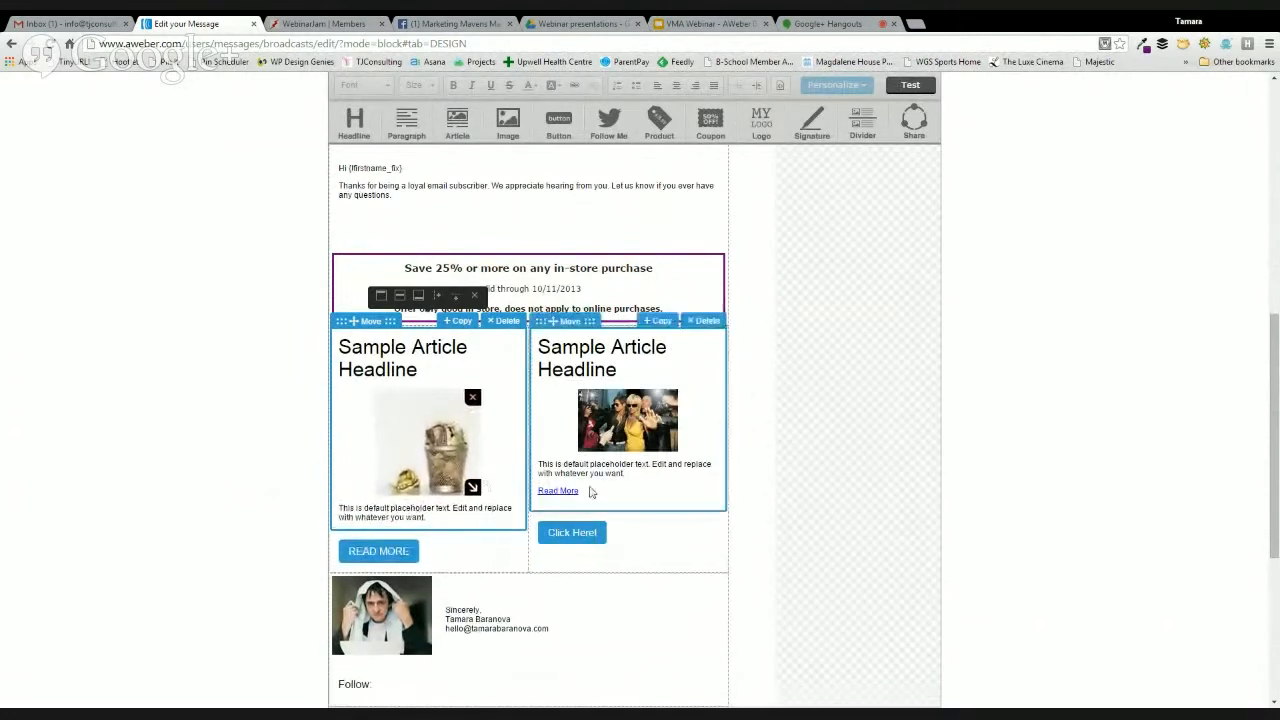
left_click(645, 447)
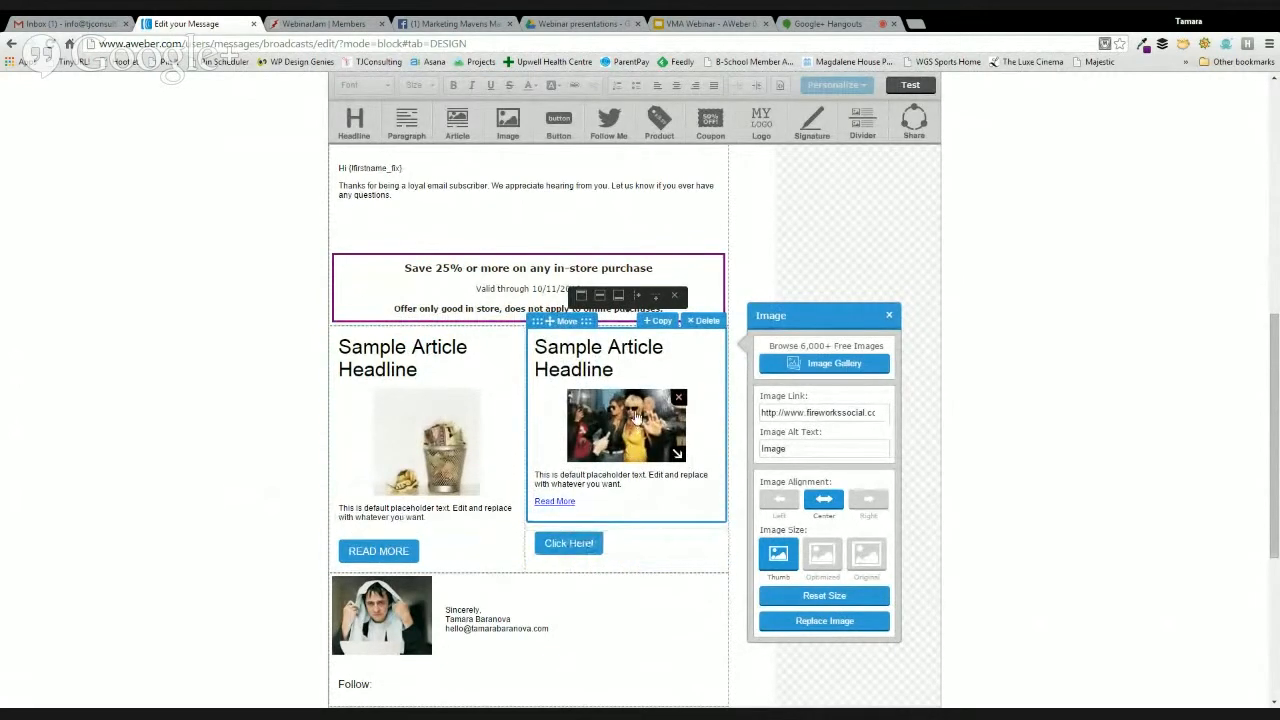
- Remove the image from the right article and set its article style back to Image Center
left_click(679, 398)
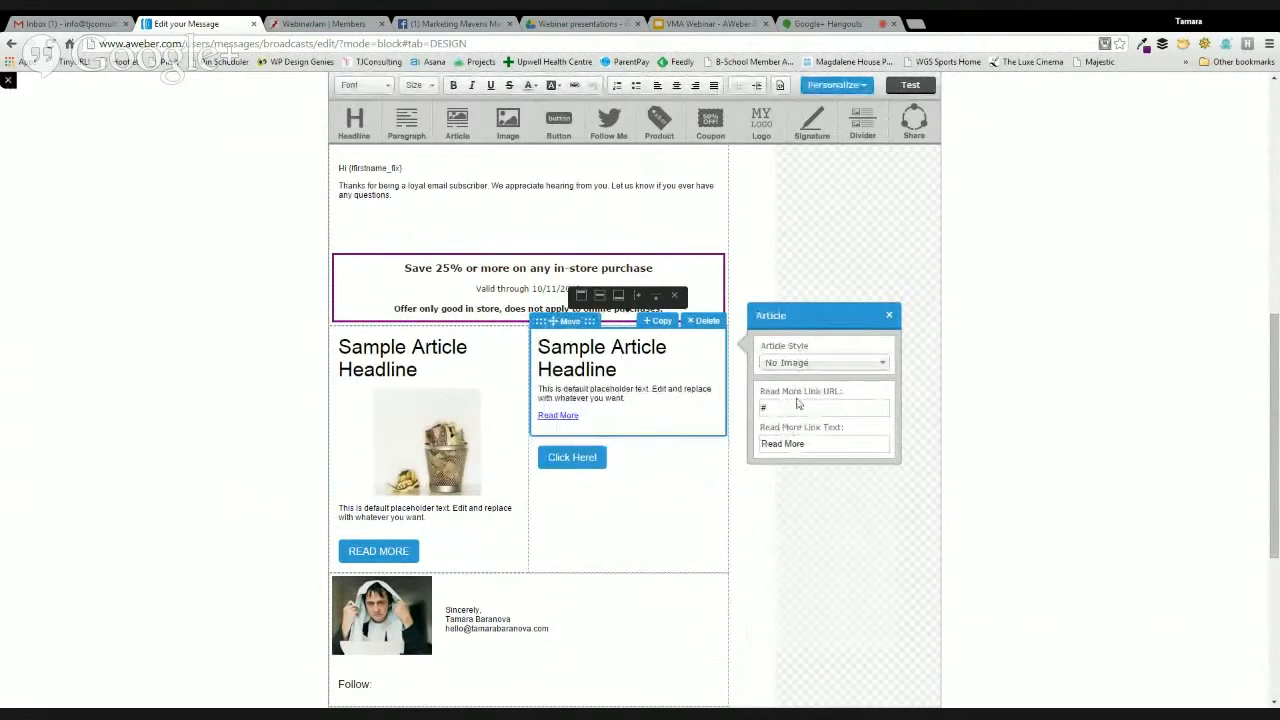
left_click(806, 364)
left_click(822, 400)
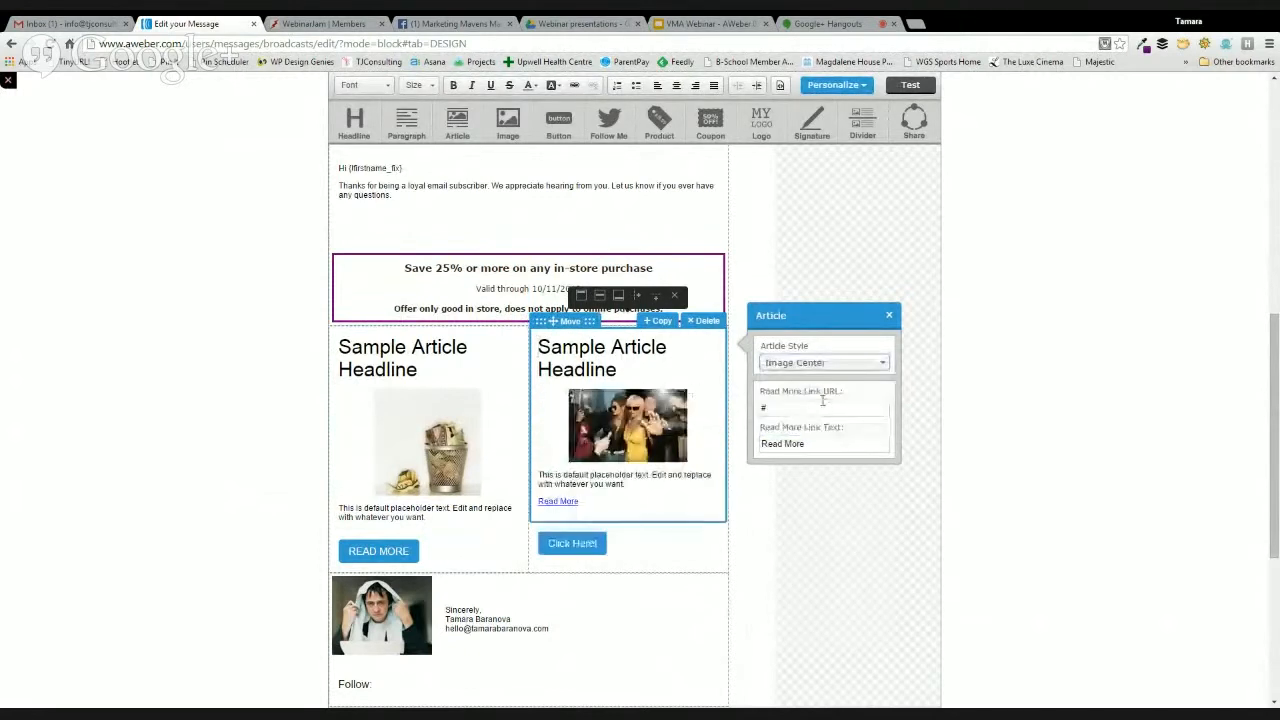
- Replace the right article's image with the stock picture of the man behind a stack of books and adjust its size
left_click(645, 432)
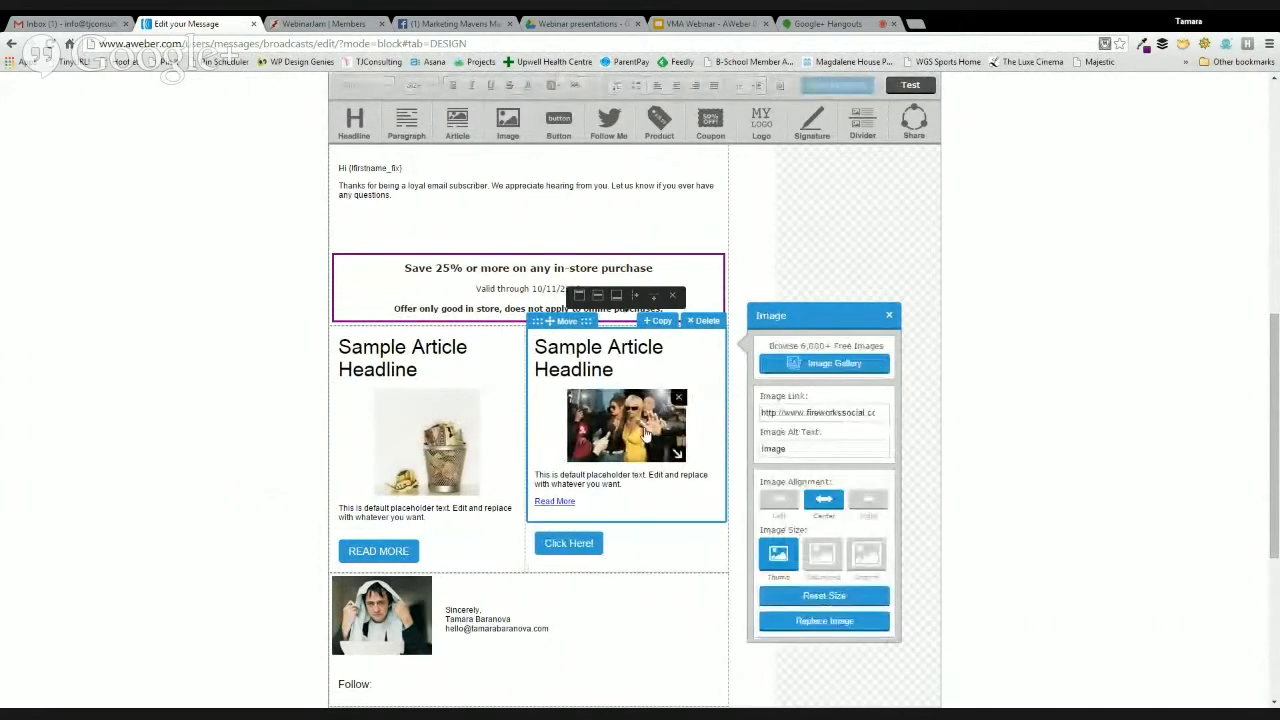
left_click(838, 365)
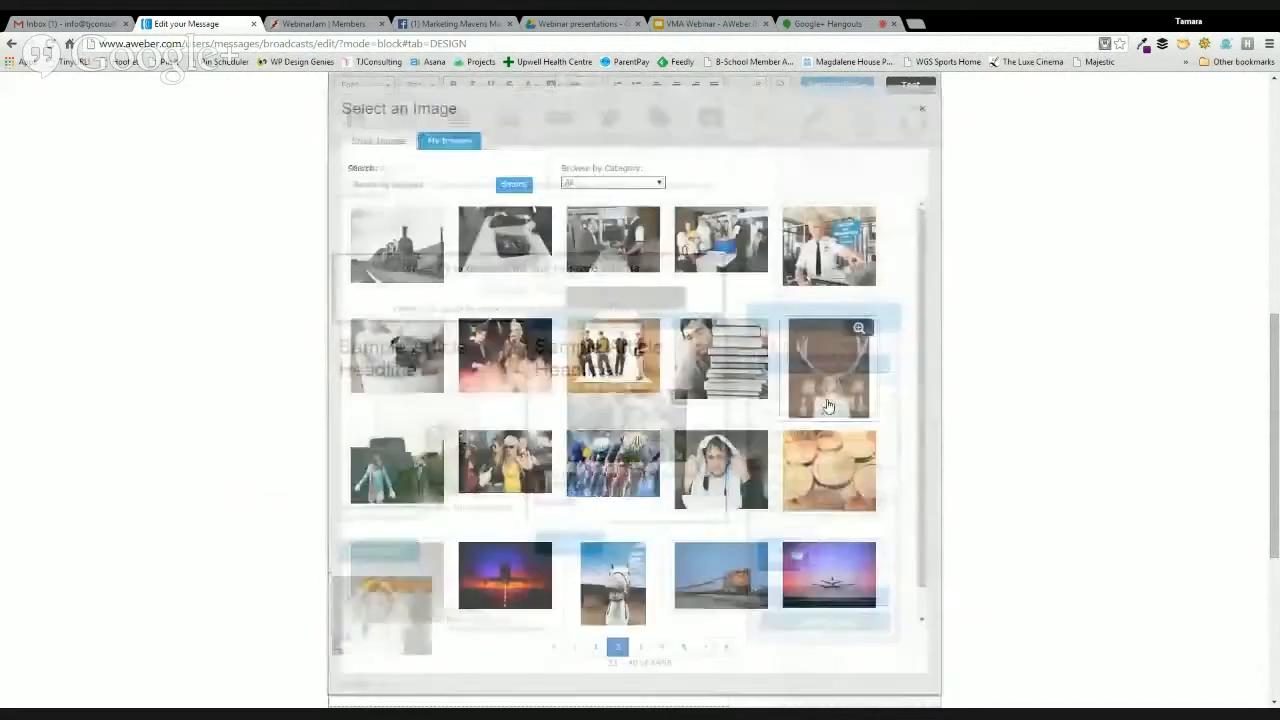
left_click(720, 358)
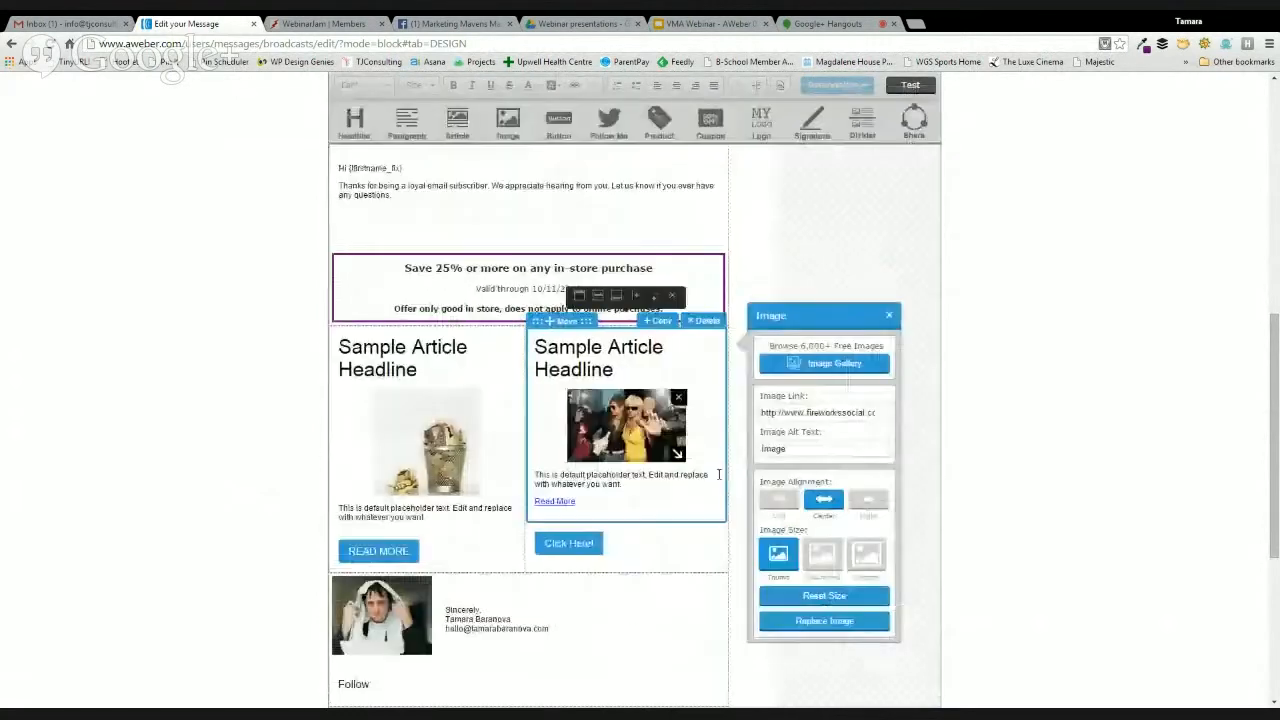
left_click_drag(669, 461, 684, 478)
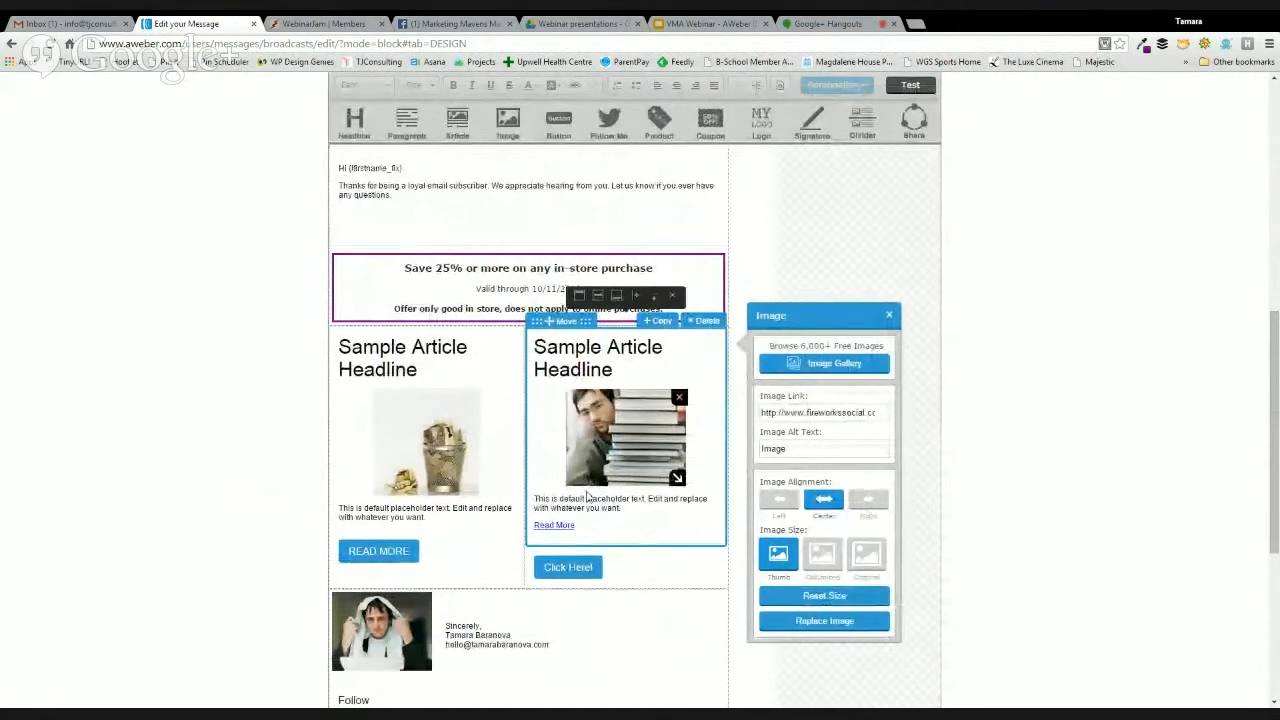
- Resize the left article's wastebasket image so its height matches the right article's image
left_click(431, 482)
left_click_drag(471, 488, 460, 468)
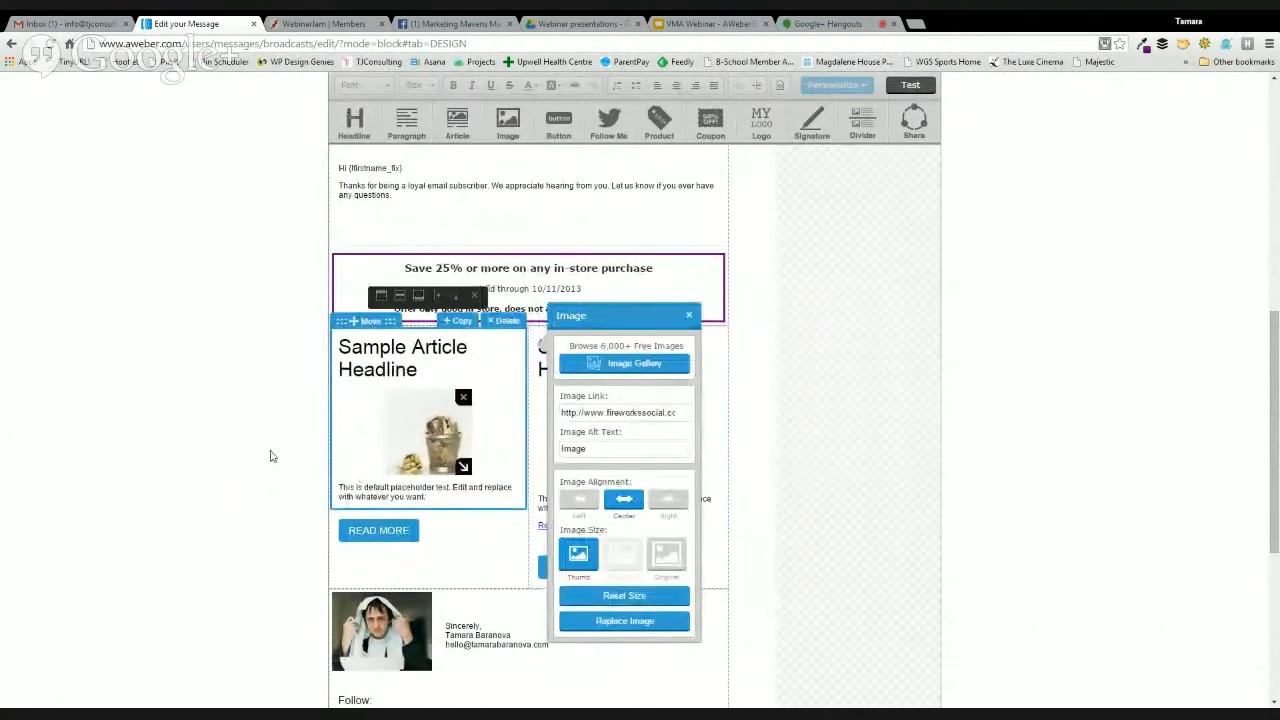
left_click(271, 451)
left_click(466, 469)
left_click_drag(471, 474, 479, 484)
left_click(300, 471)
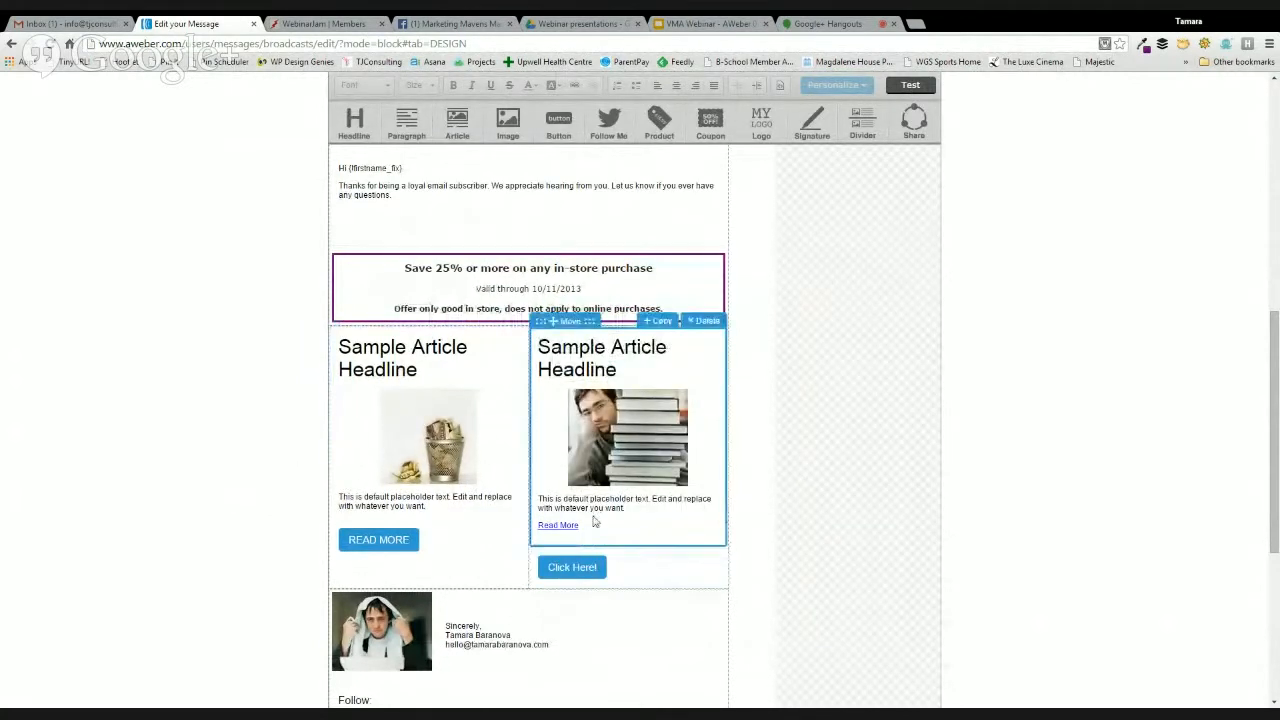
- Clear the Read More link text and link URL of the right article
left_click(593, 521)
left_click(826, 443)
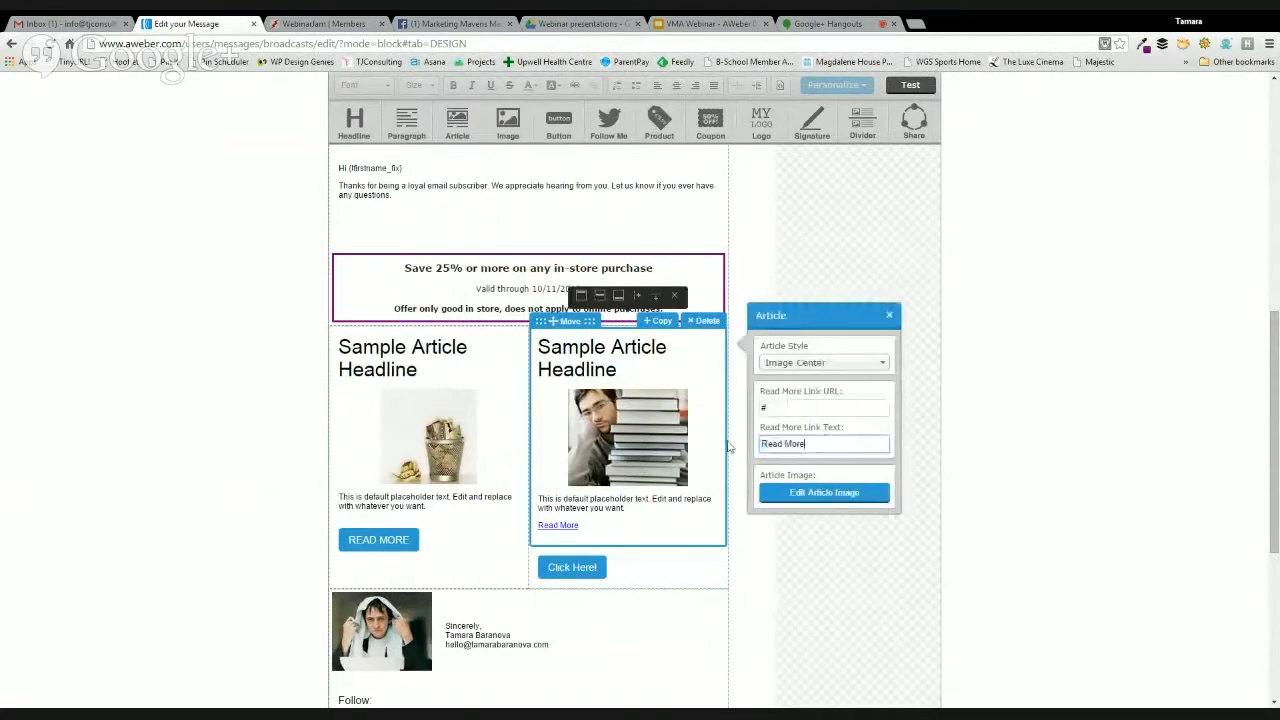
left_click_drag(775, 437, 745, 438)
left_click(783, 407)
key("BackSpace")
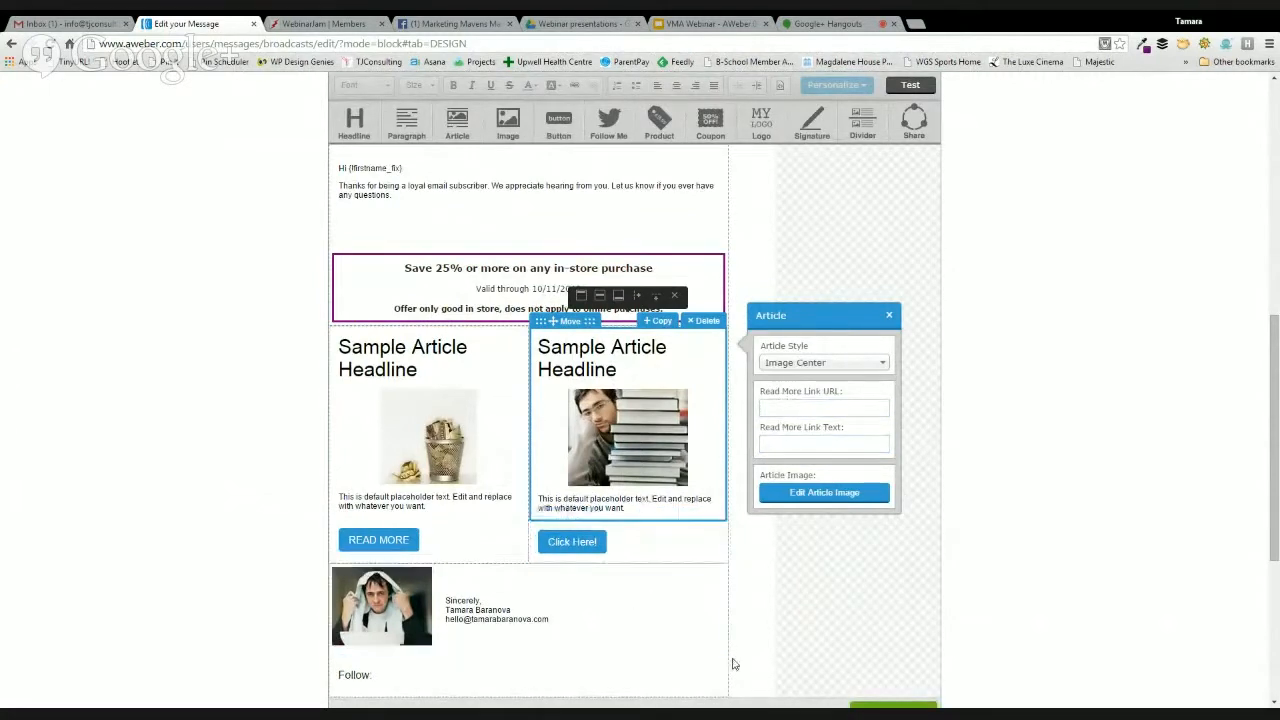
mouse_move(715, 518)
left_click(889, 316)
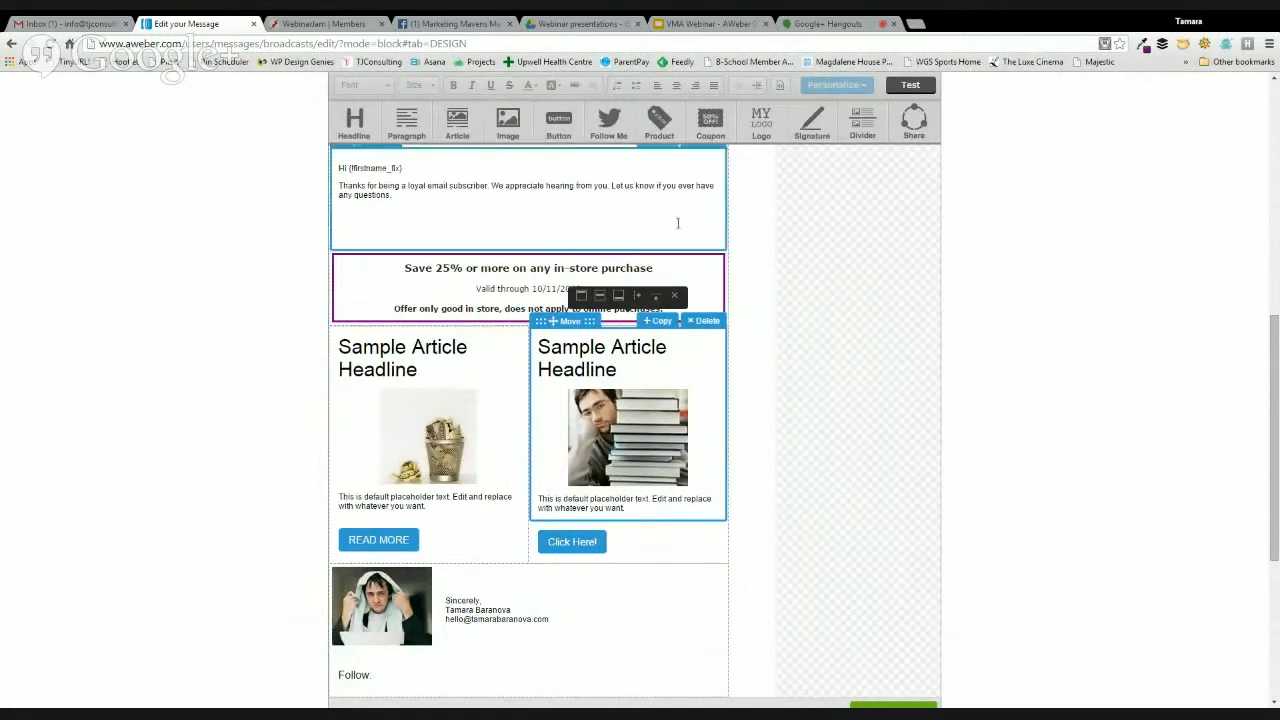
left_click(642, 206)
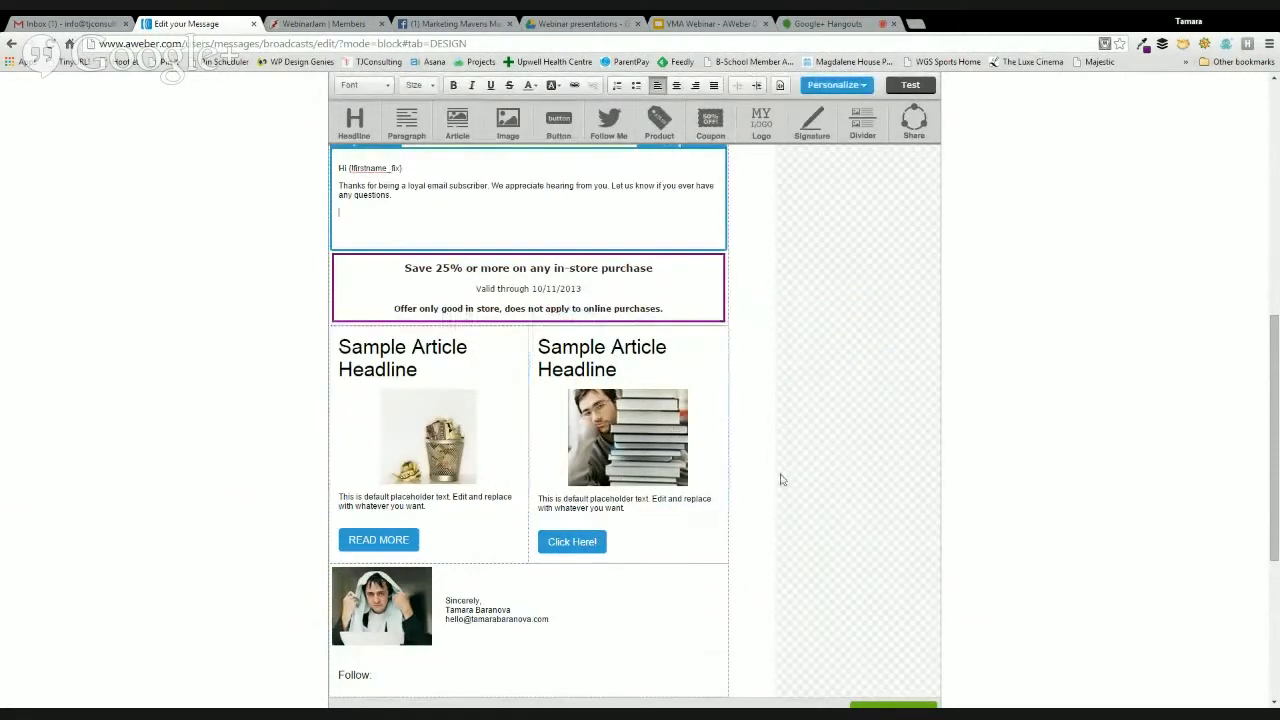
- Add a row below the signature row and move the Follow and signature blocks into it, leaving an empty row beneath the articles
scroll(782, 480, "down", 3)
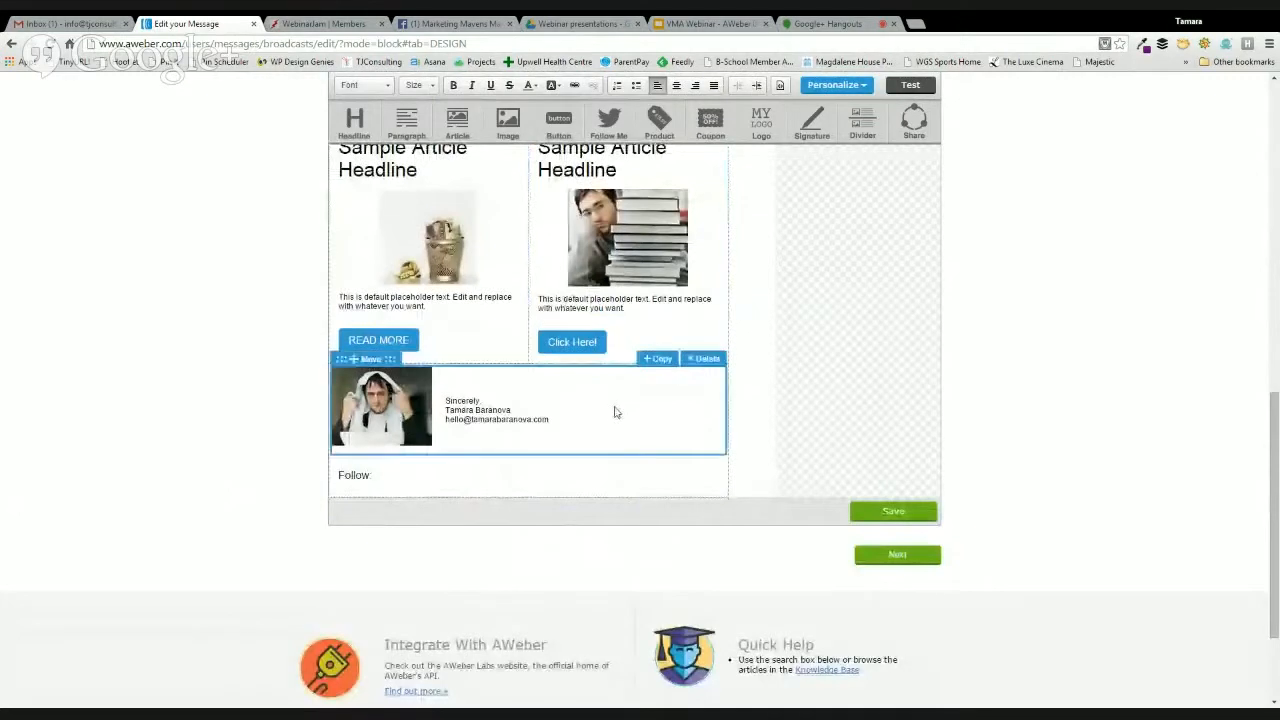
left_click(611, 404)
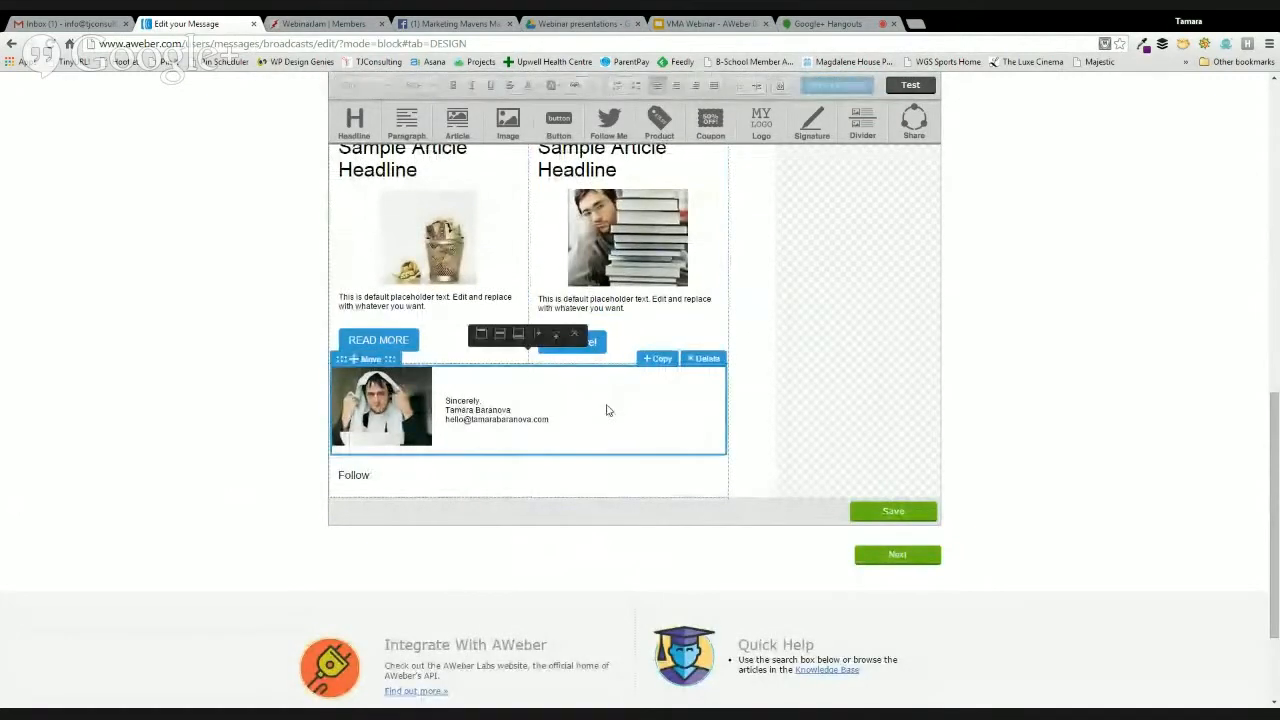
left_click(557, 338)
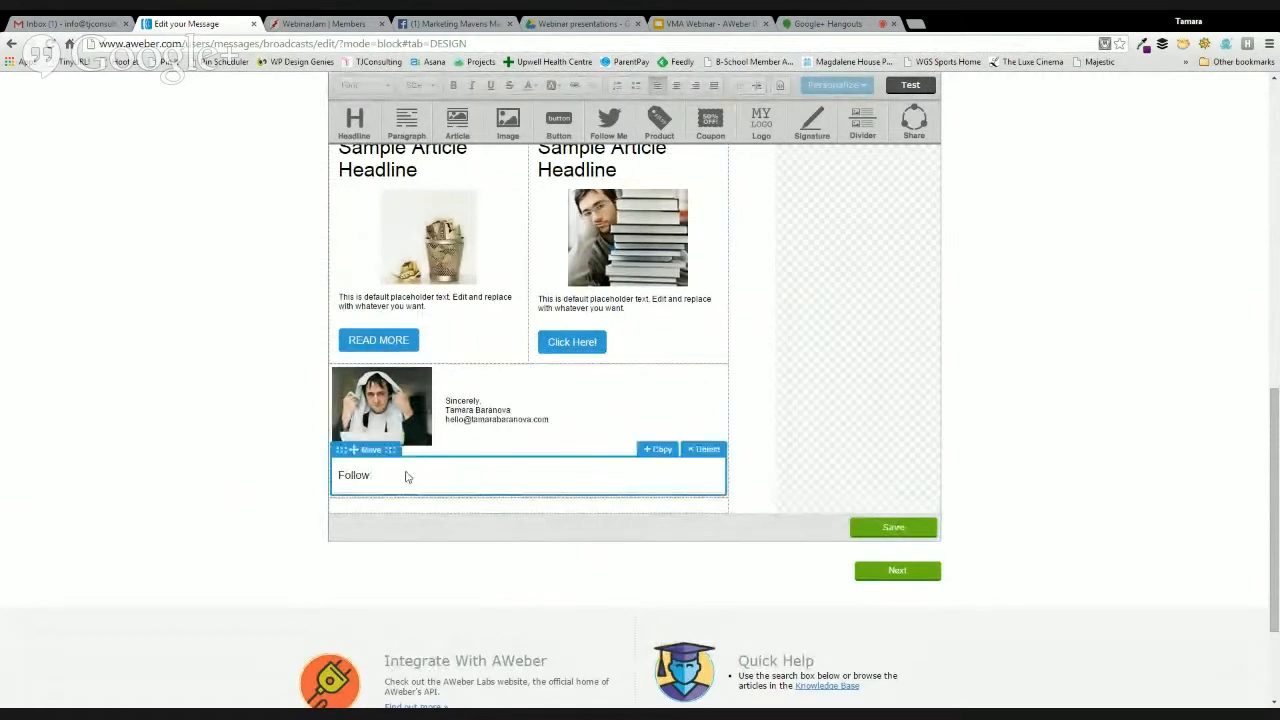
left_click_drag(363, 449, 390, 513)
mouse_move(376, 360)
left_mouse_down()
mouse_move(410, 428)
mouse_move(386, 436)
mouse_move(425, 441)
mouse_move(426, 407)
mouse_move(423, 460)
mouse_move(446, 414)
mouse_move(438, 392)
left_mouse_up()
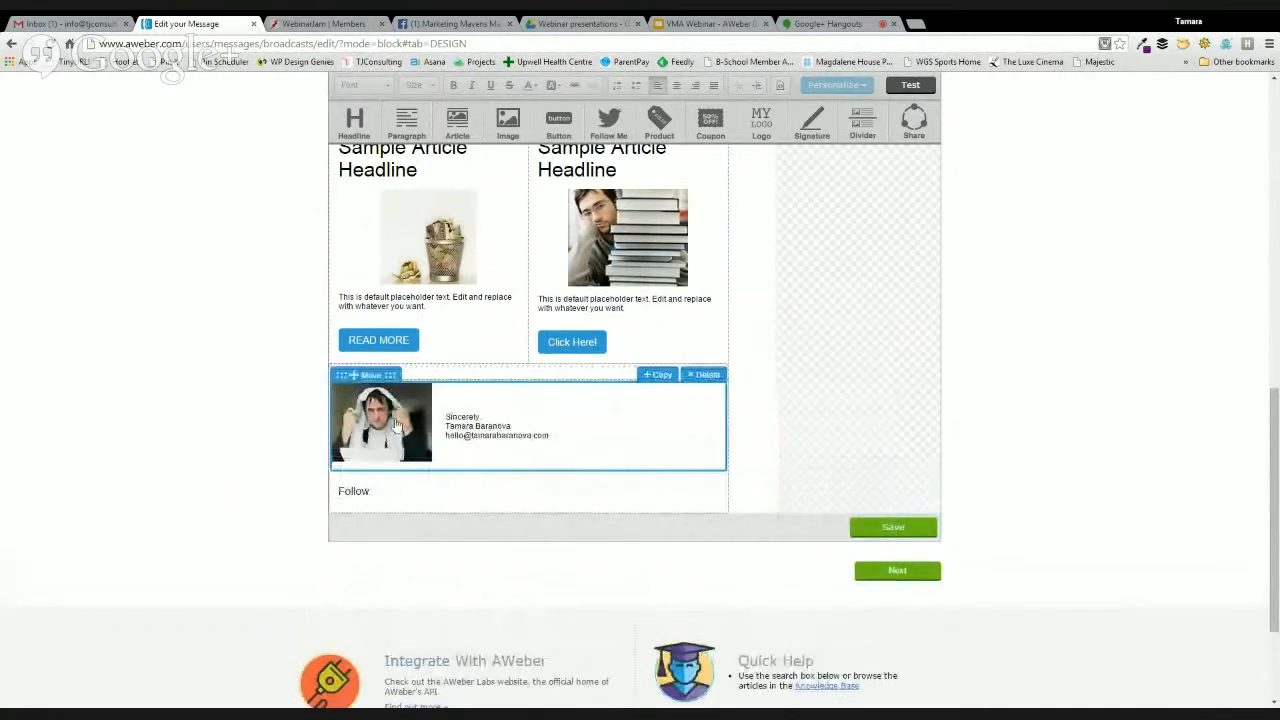
- Split the empty row between the articles and the signature into three columns
left_click(519, 386)
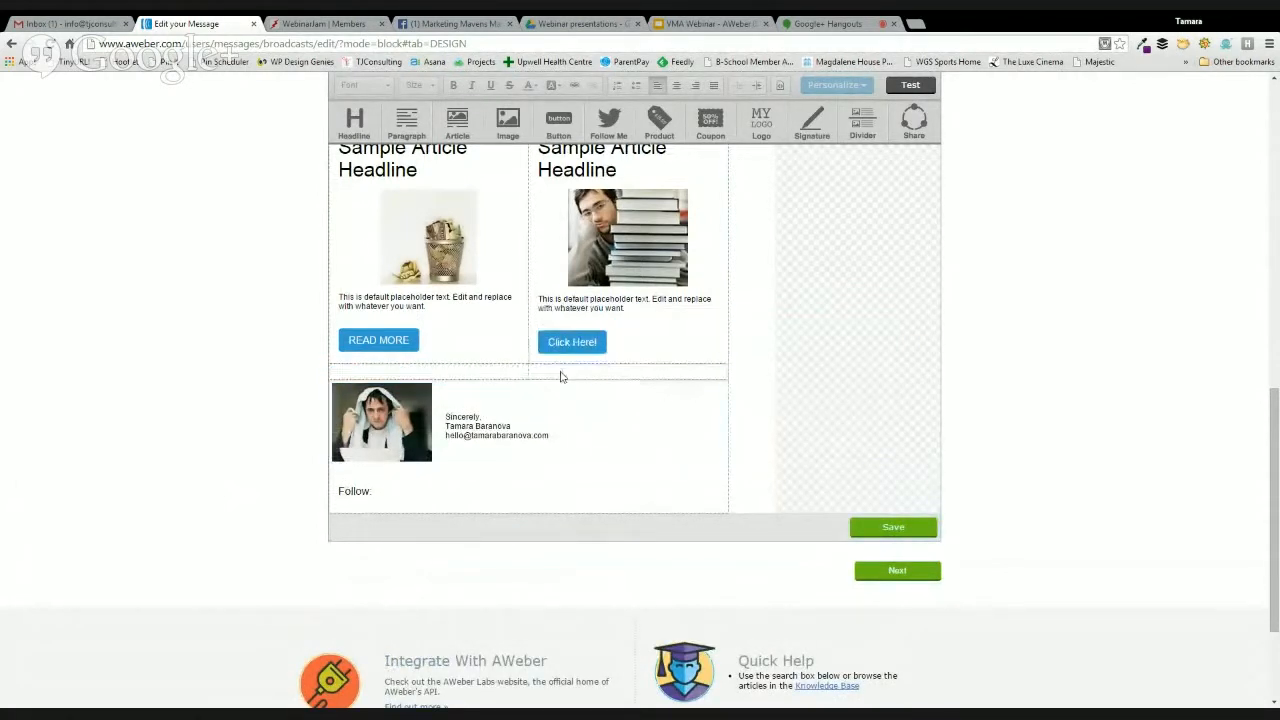
scroll(683, 381, "up", 2)
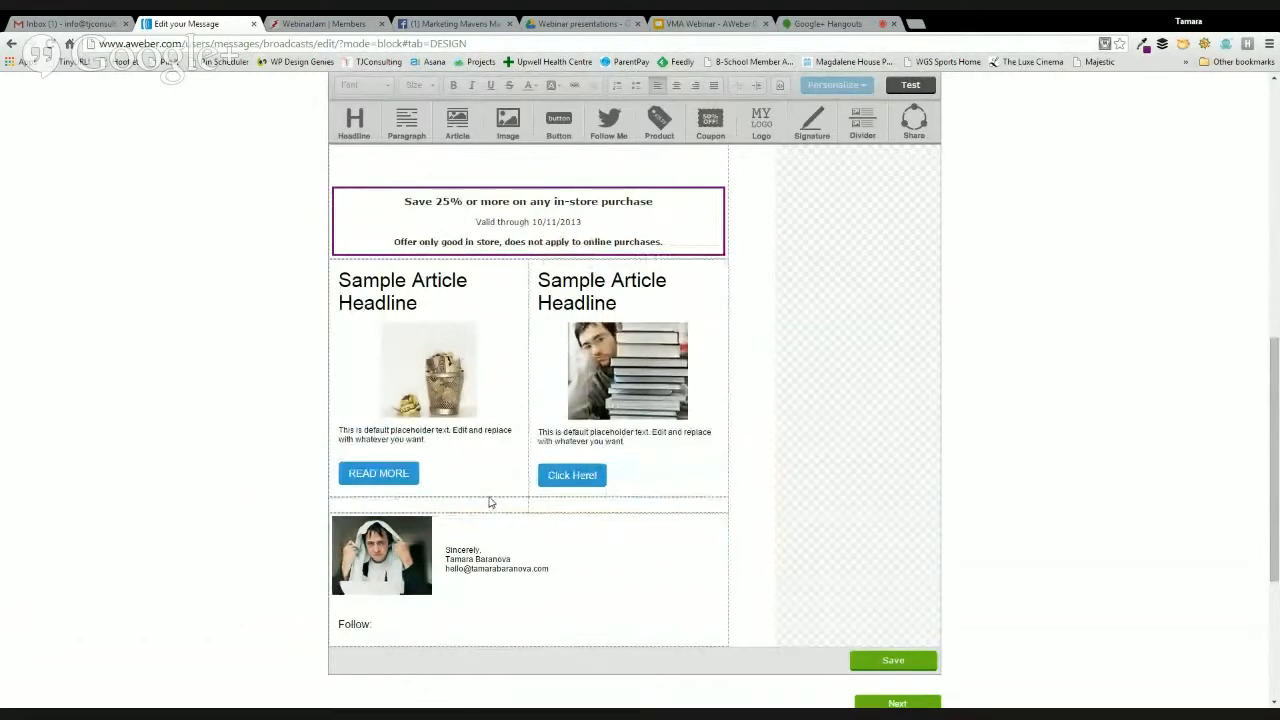
mouse_move(490, 510)
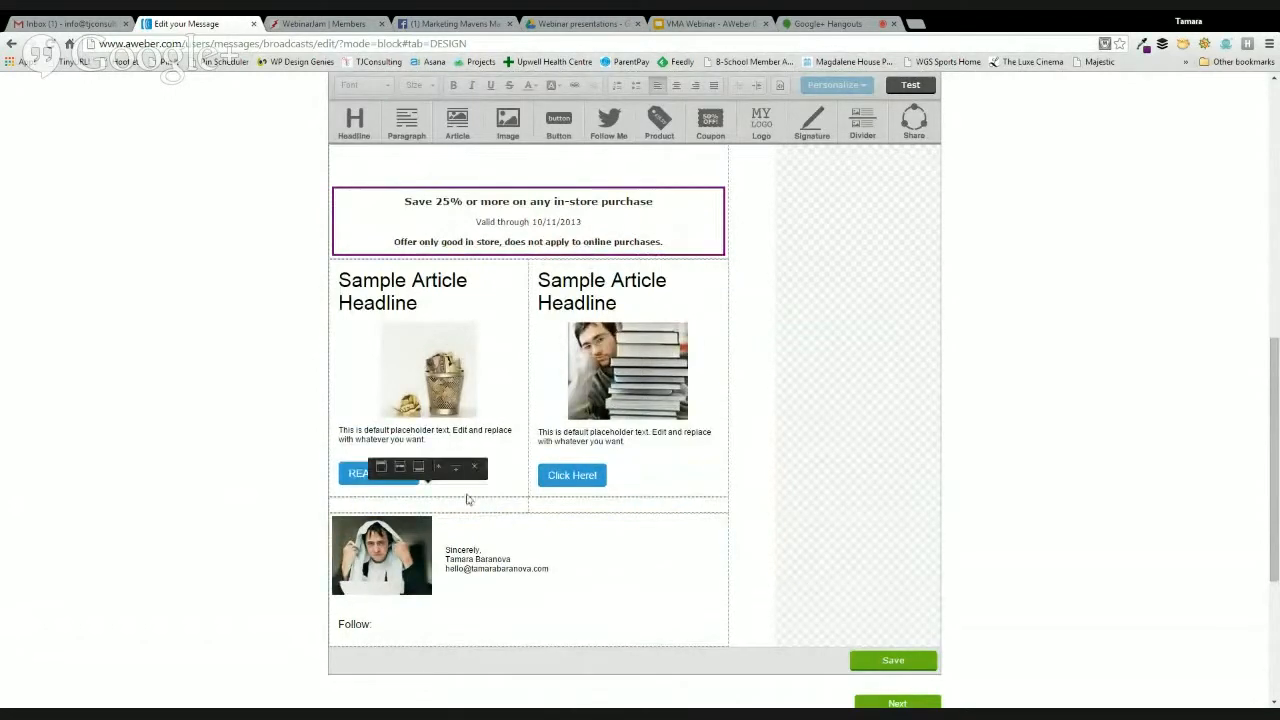
left_click(439, 469)
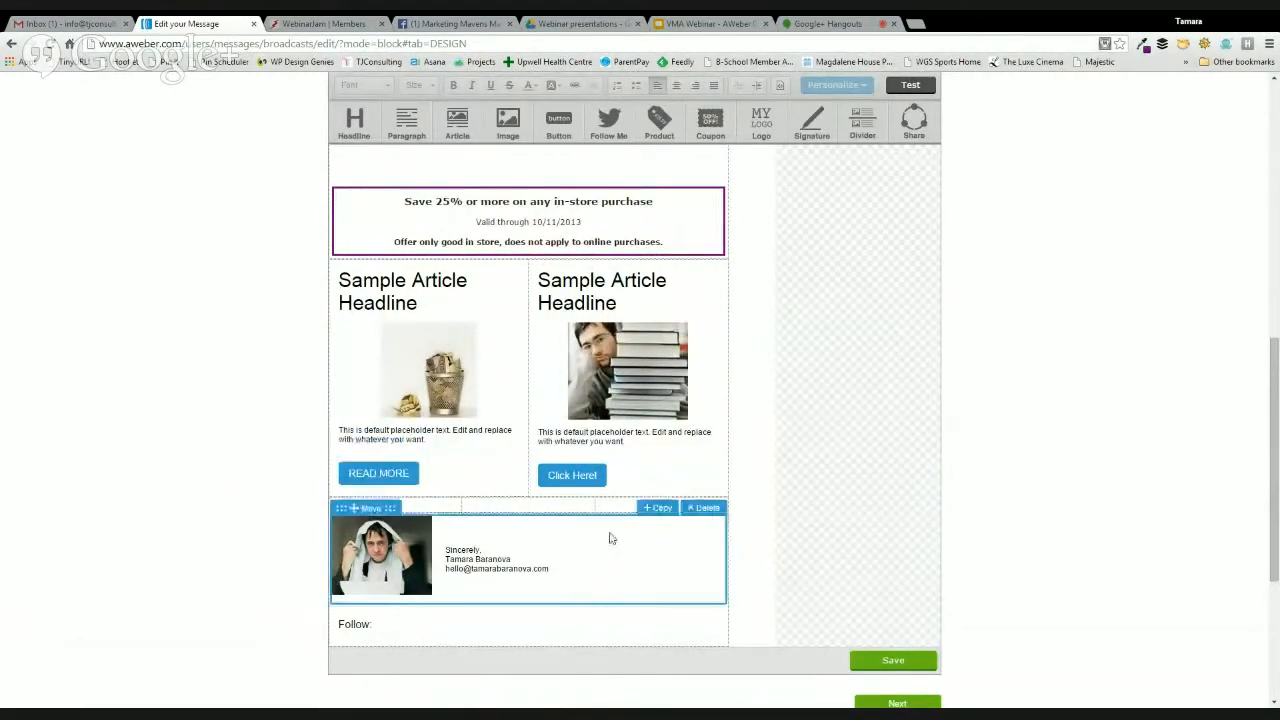
- Add a product block to each of the three columns in the row above the signature
scroll(740, 480, "up", 2)
scroll(738, 483, "up", 5)
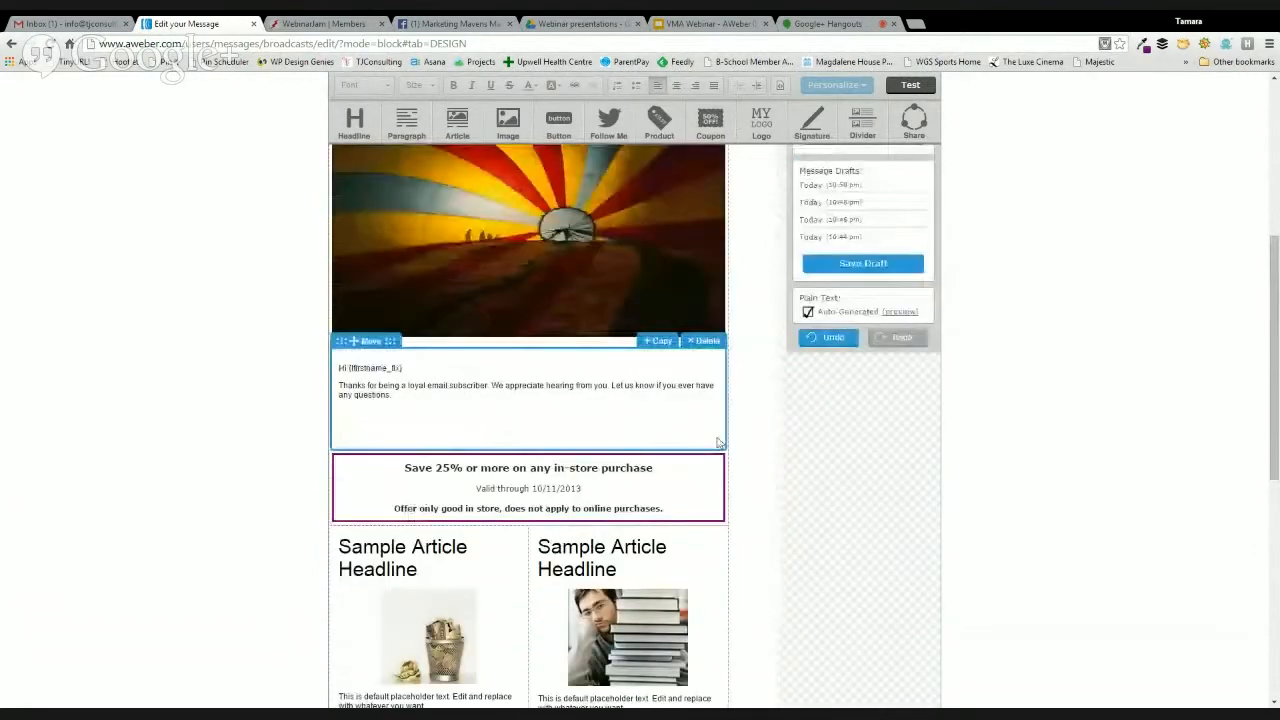
left_click_drag(662, 314, 434, 504)
scroll(664, 620, "down", 5)
scroll(574, 594, "down", 4)
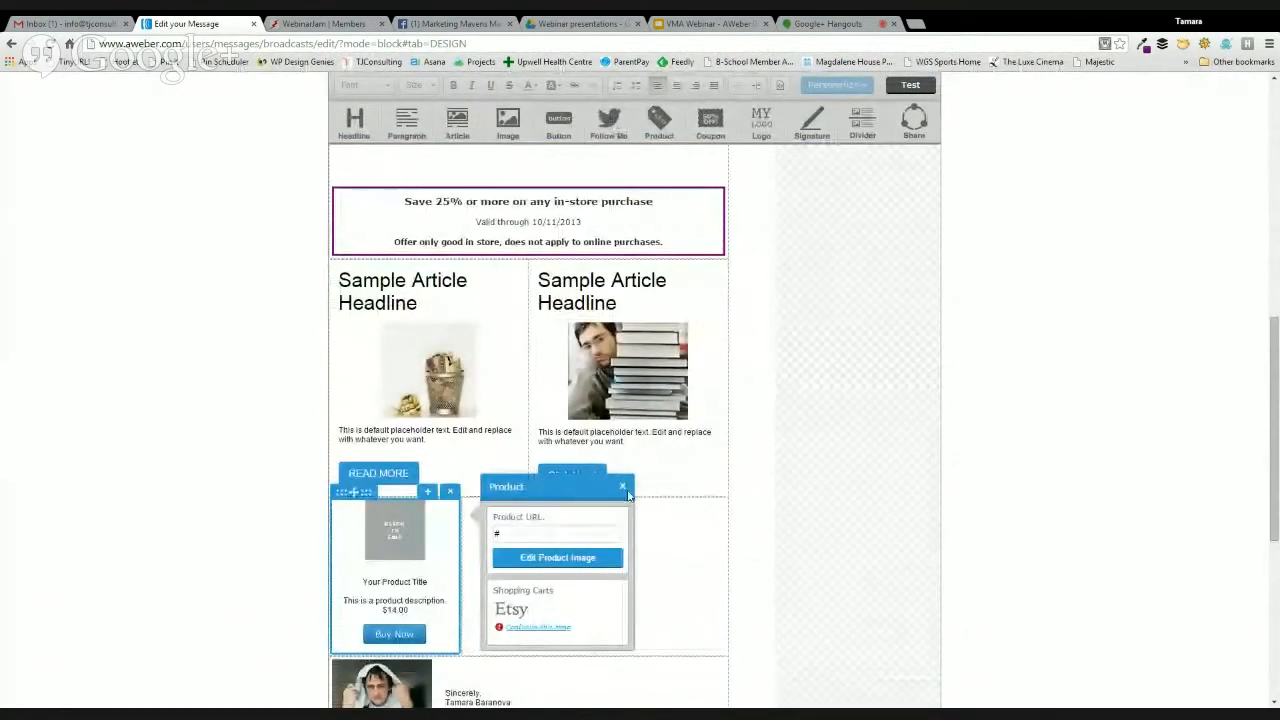
left_click(623, 487)
scroll(740, 420, "up", 3)
scroll(732, 392, "down", 3)
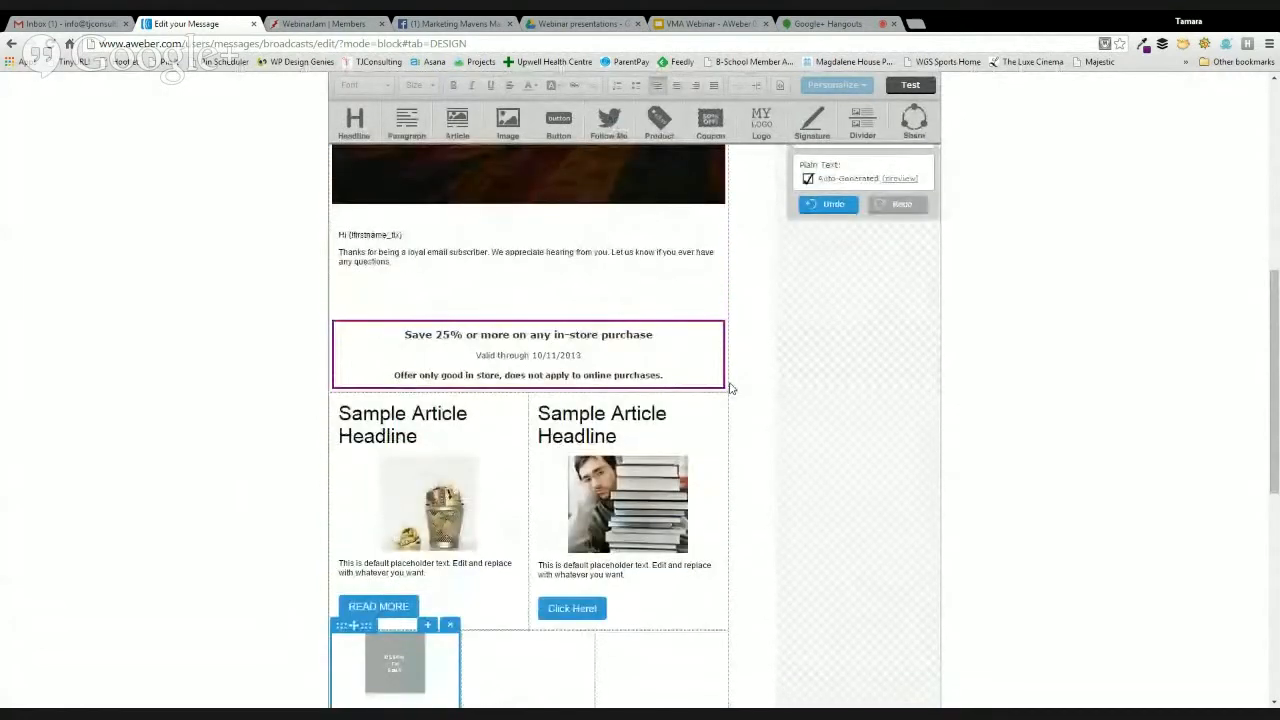
left_click_drag(651, 104, 530, 600)
left_click_drag(659, 118, 640, 620)
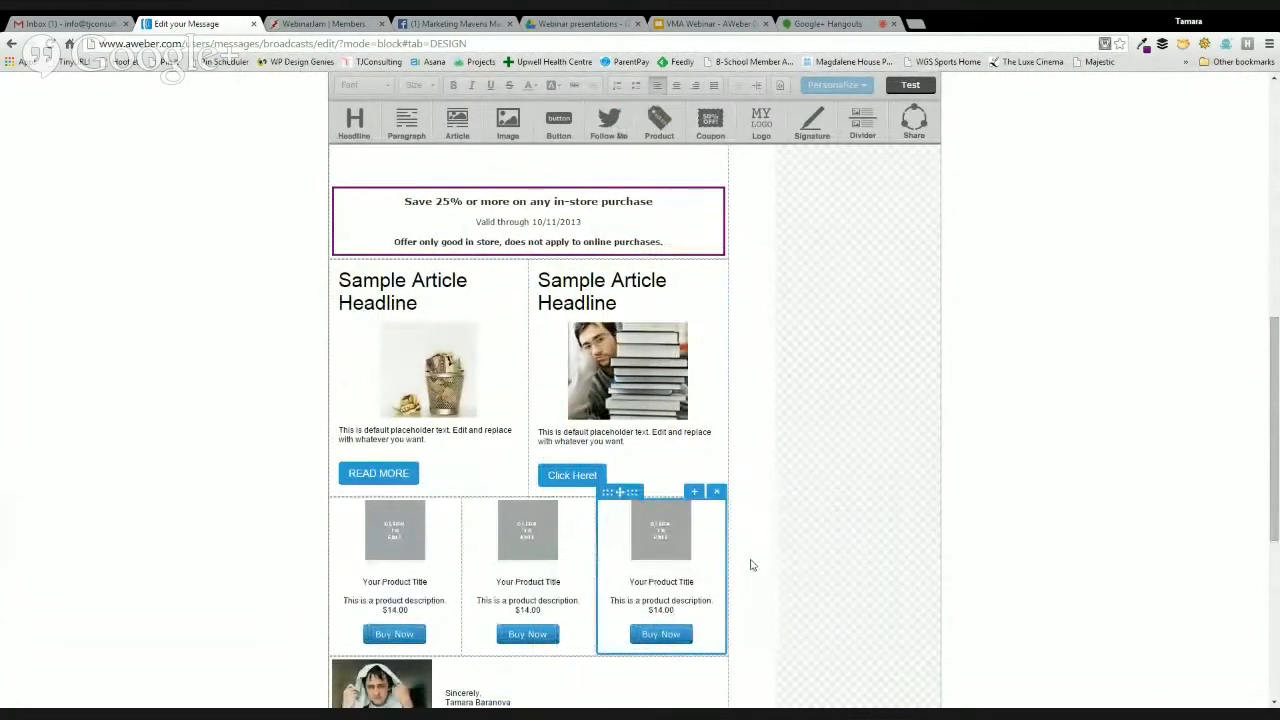
scroll(752, 566, "down", 2)
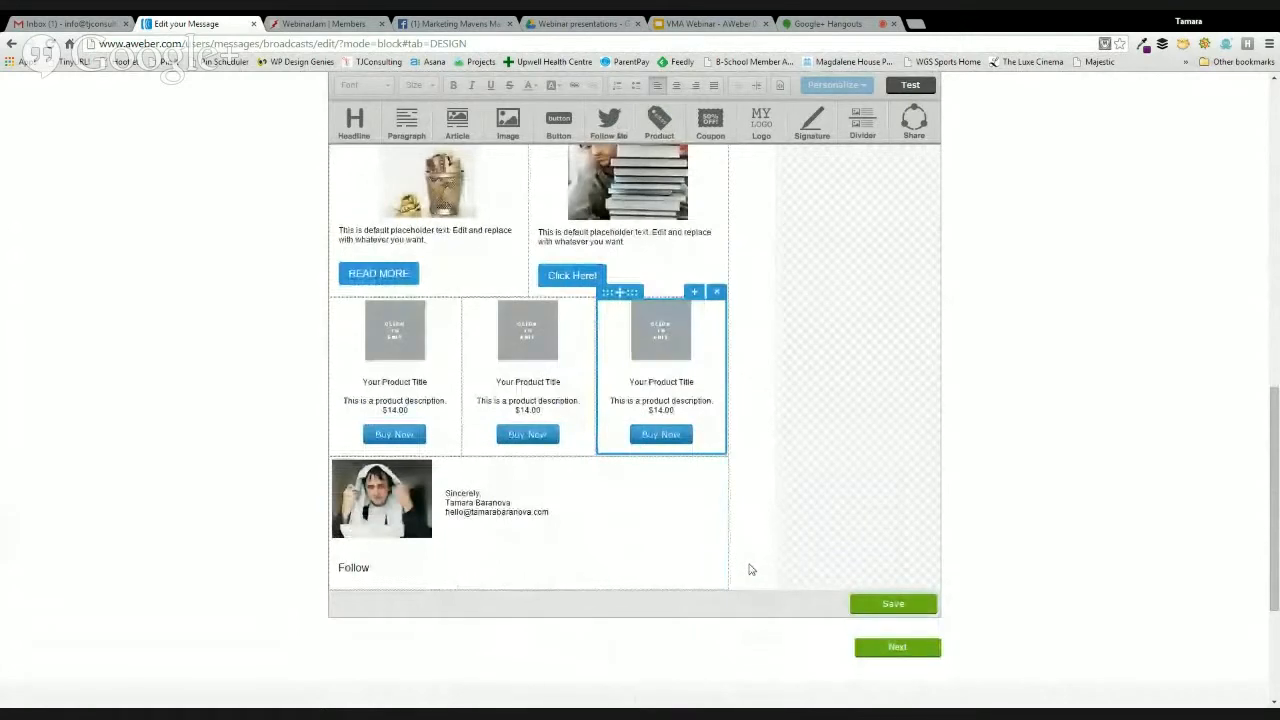
scroll(752, 569, "up", 3)
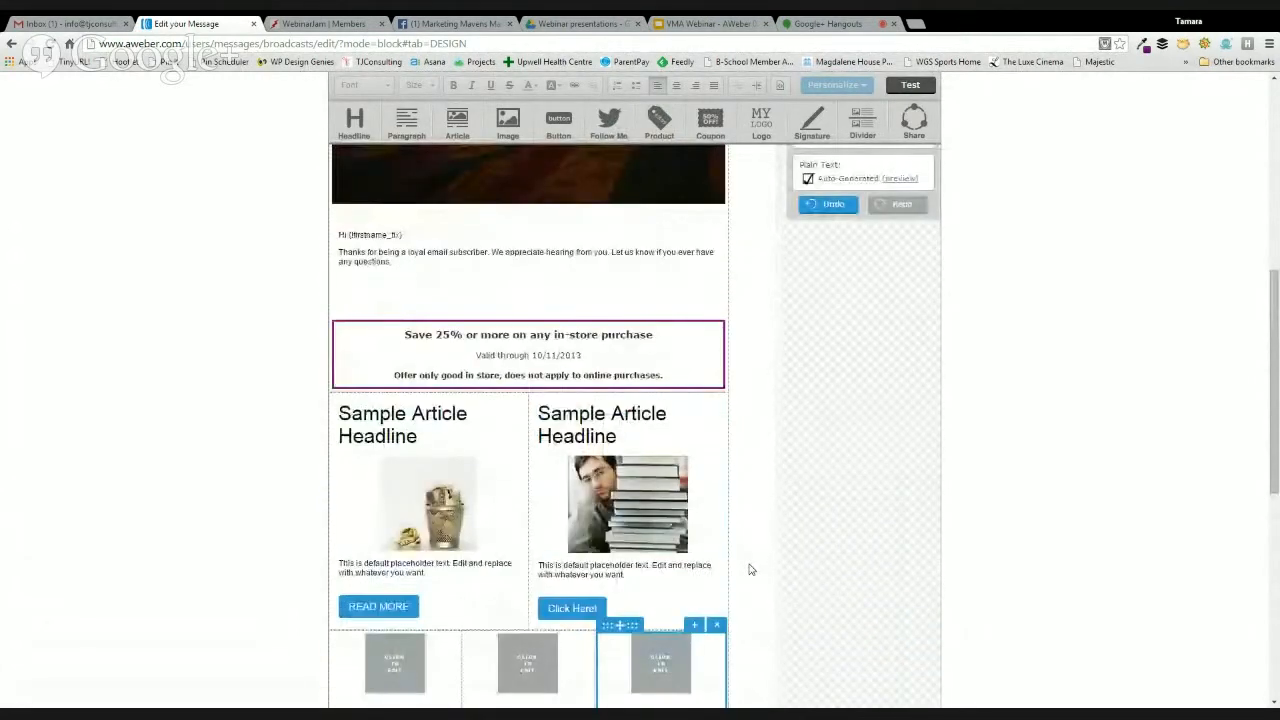
scroll(751, 569, "up", 2)
scroll(751, 569, "up", 2)
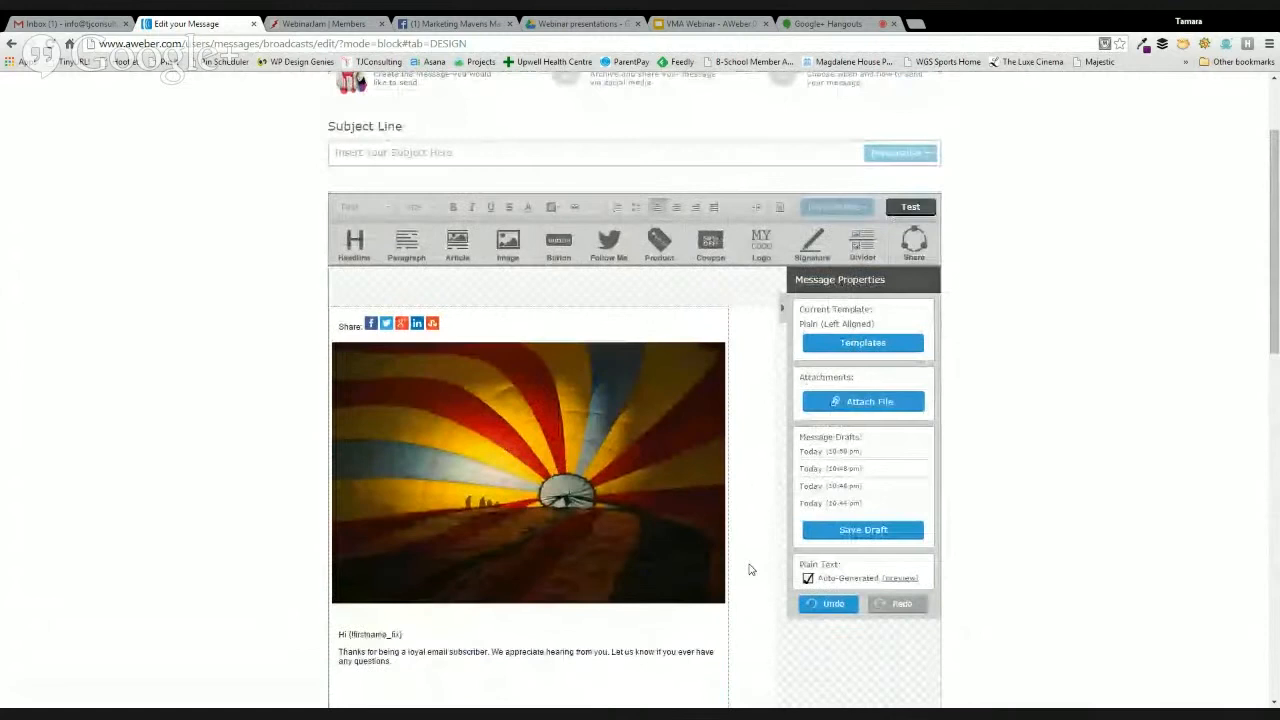
- Insert a full-width row between the articles and the product blocks and add a headline there reading "Featured products:"
scroll(751, 569, "down", 6)
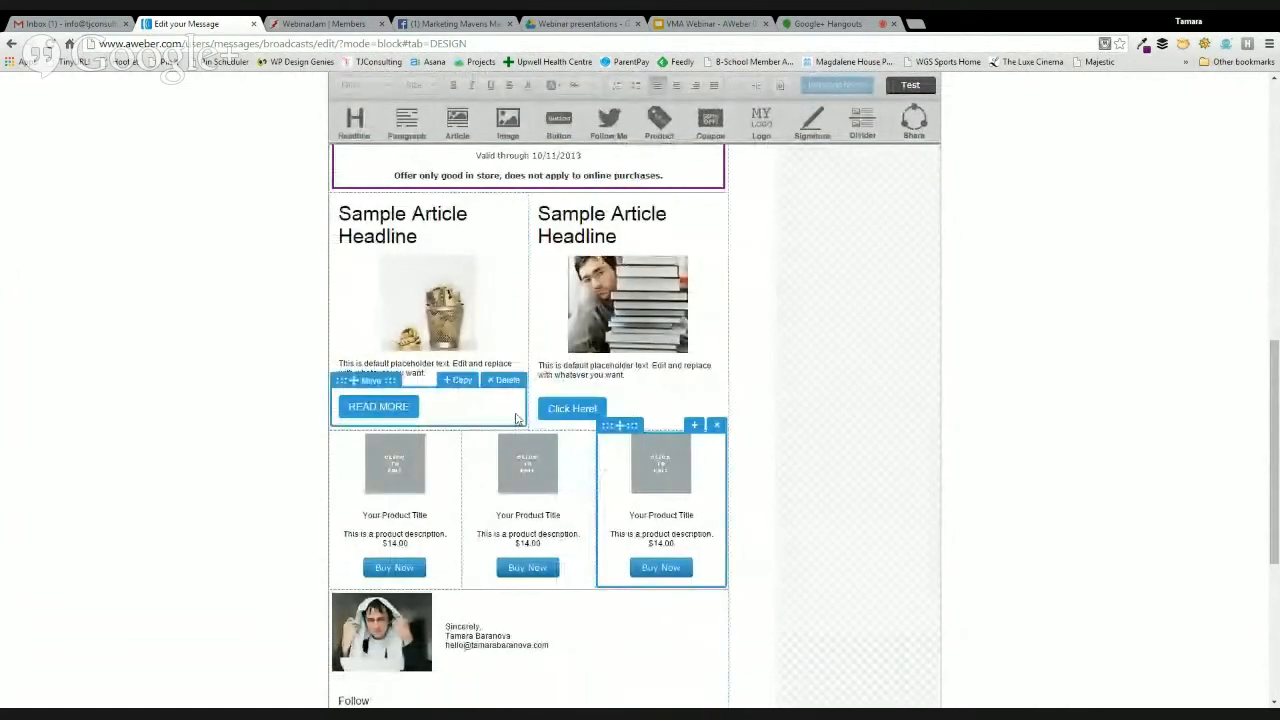
left_click(500, 412)
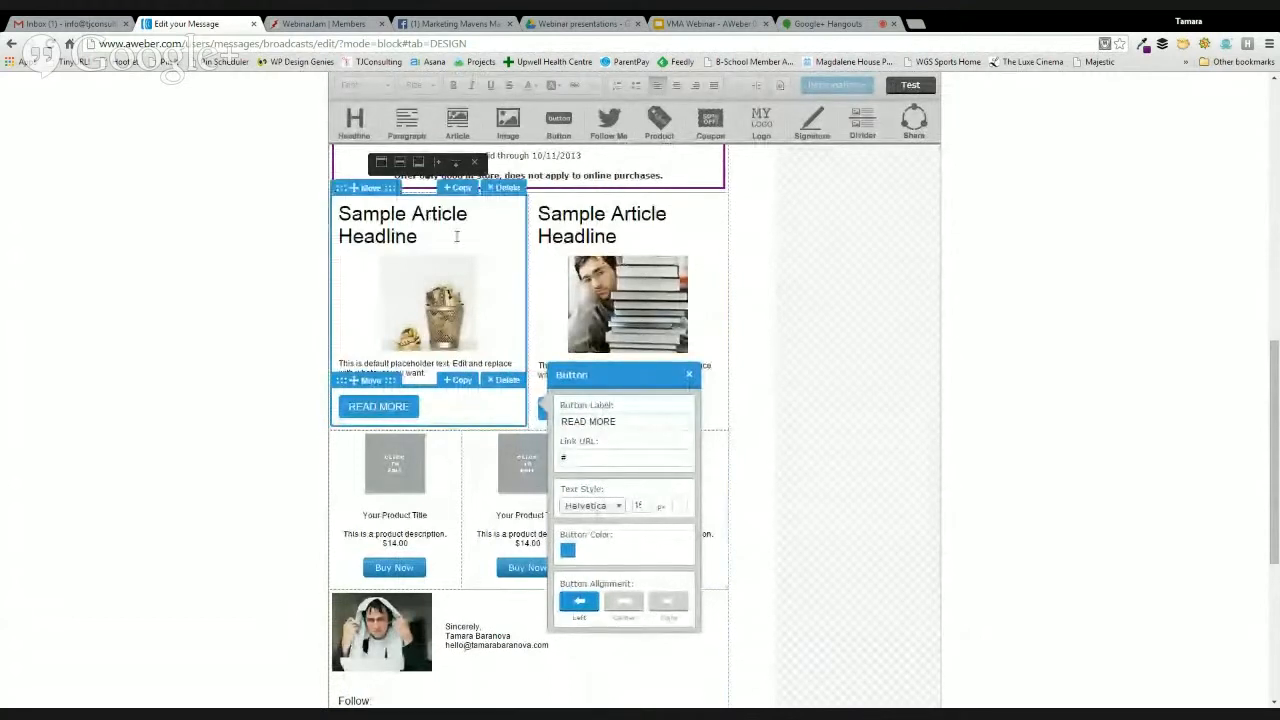
left_click(459, 166)
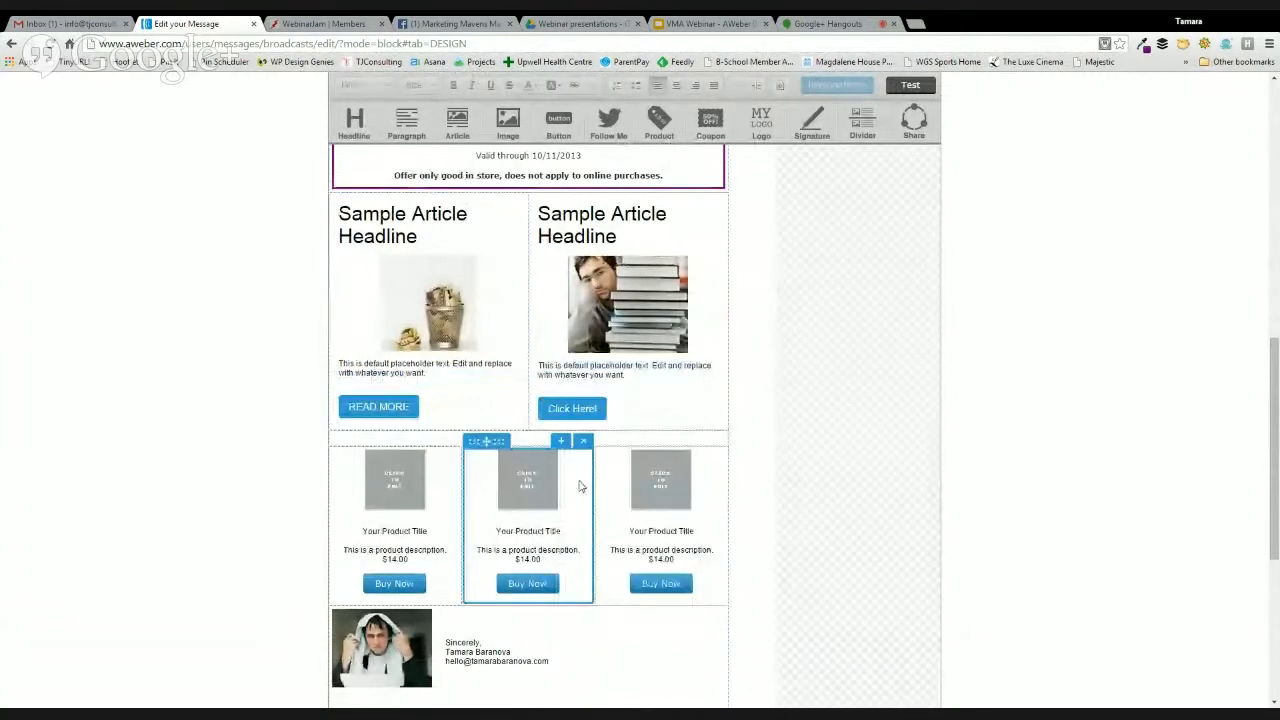
left_click(547, 440)
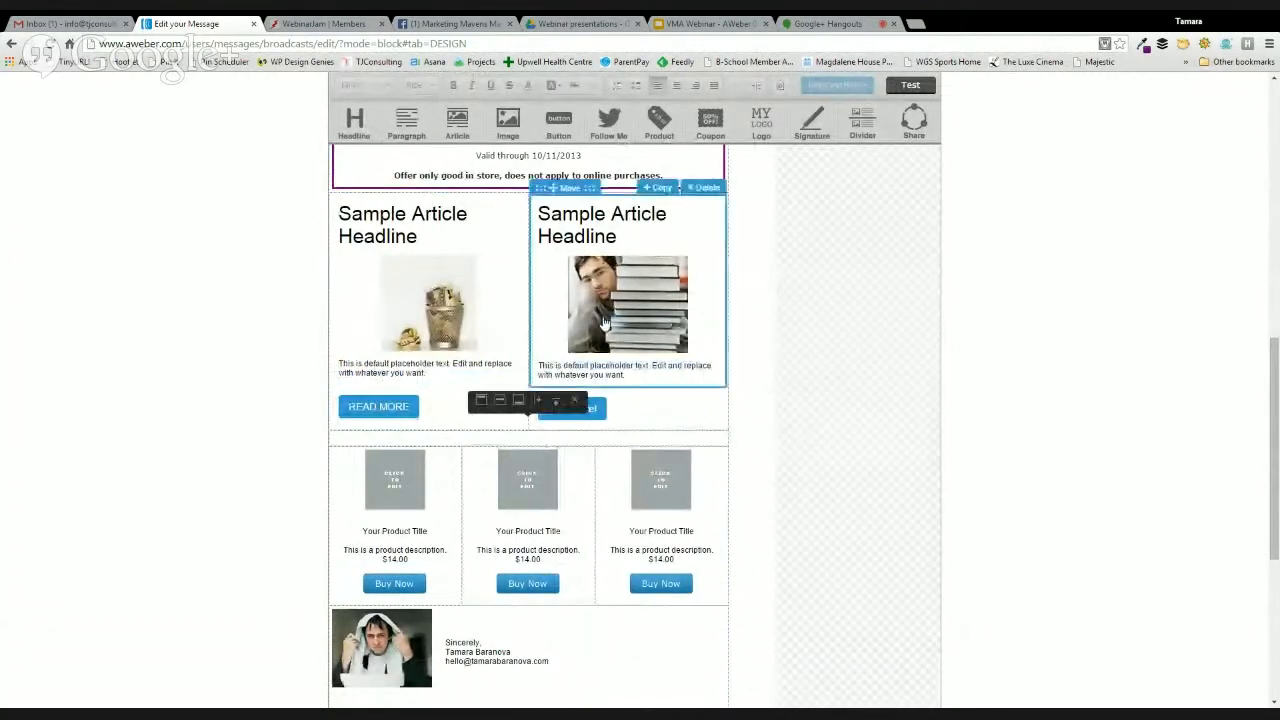
left_click_drag(355, 118, 302, 441)
type("Featured products:")
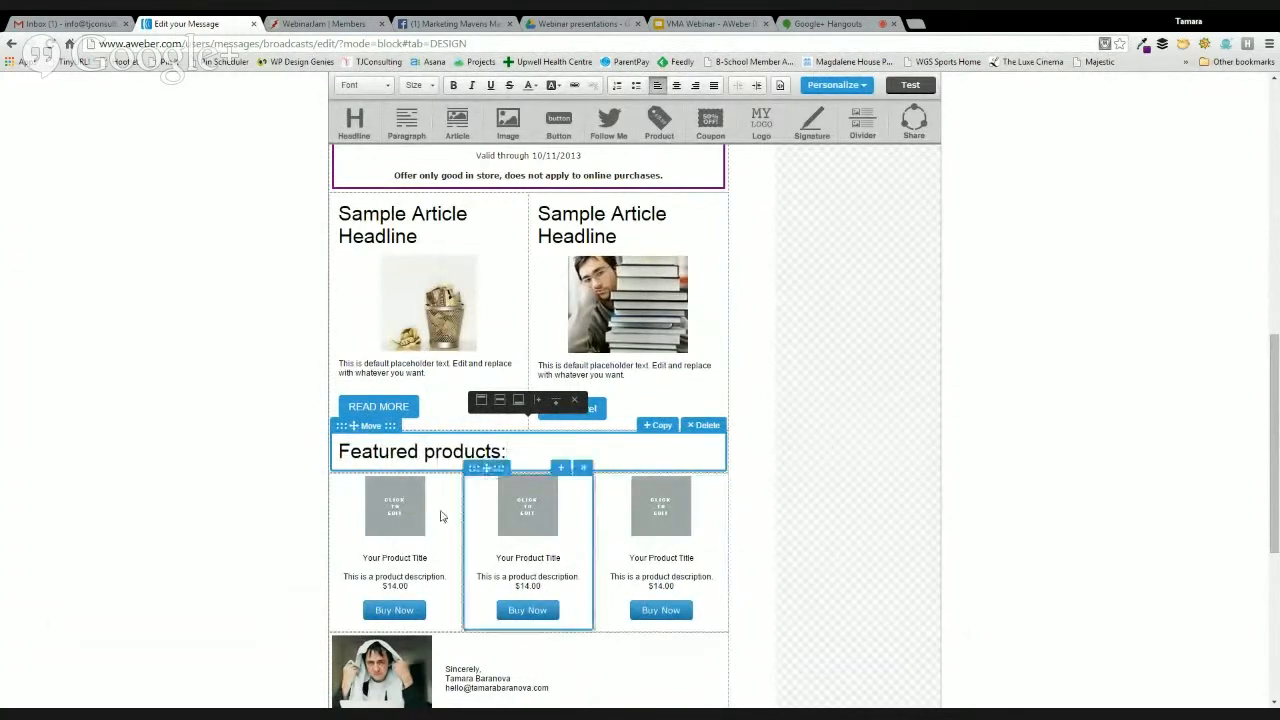
scroll(730, 552, "down", 1)
scroll(730, 556, "up", 2)
scroll(730, 556, "up", 1)
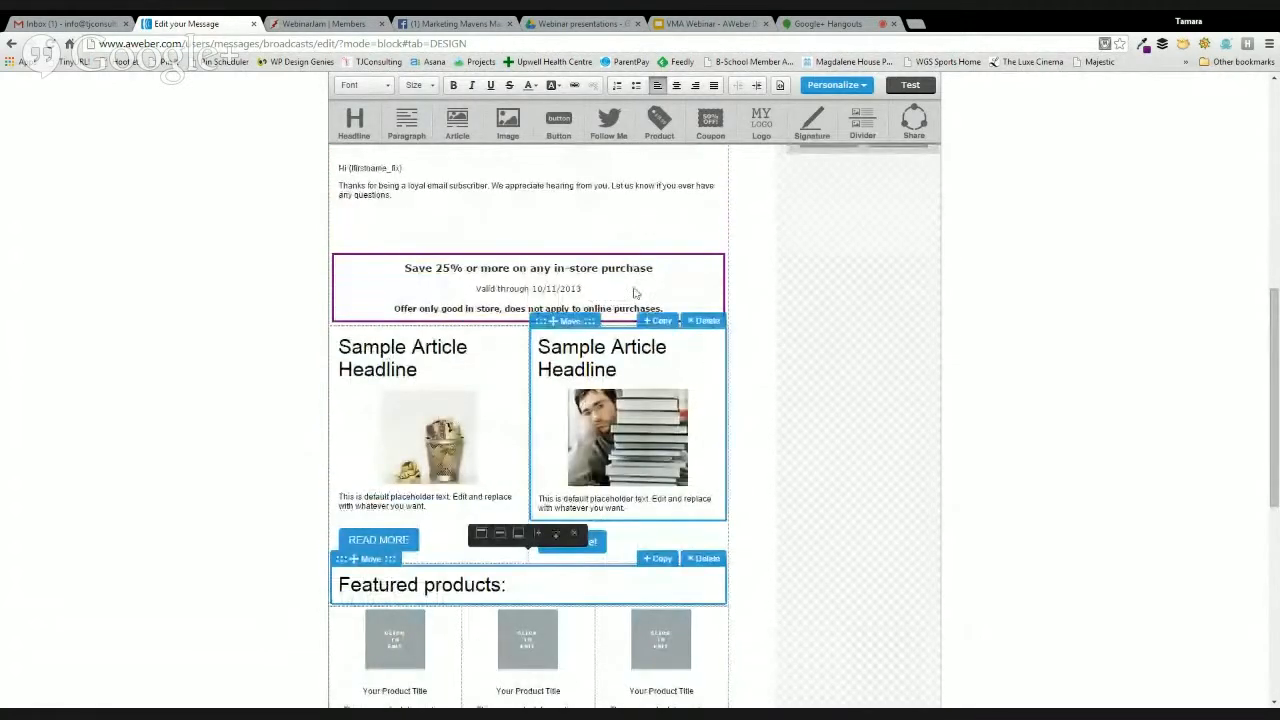
scroll(800, 435, "up", 5)
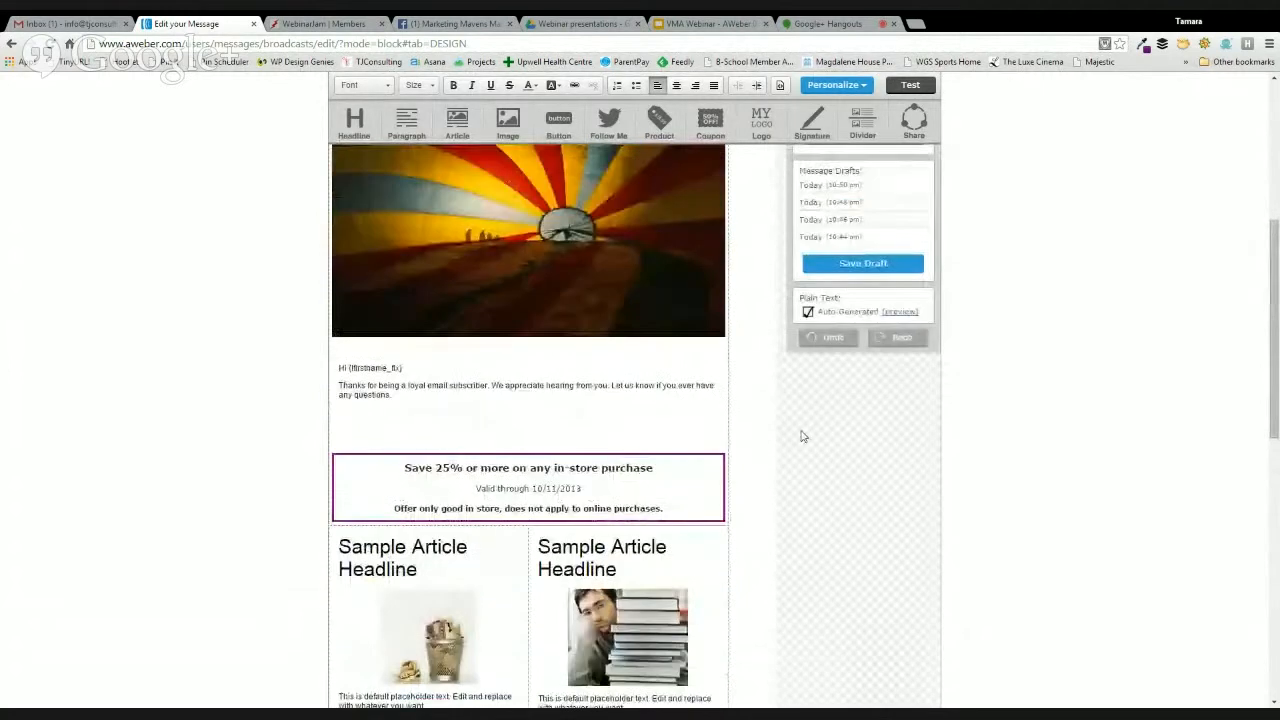
scroll(785, 437, "down", 7)
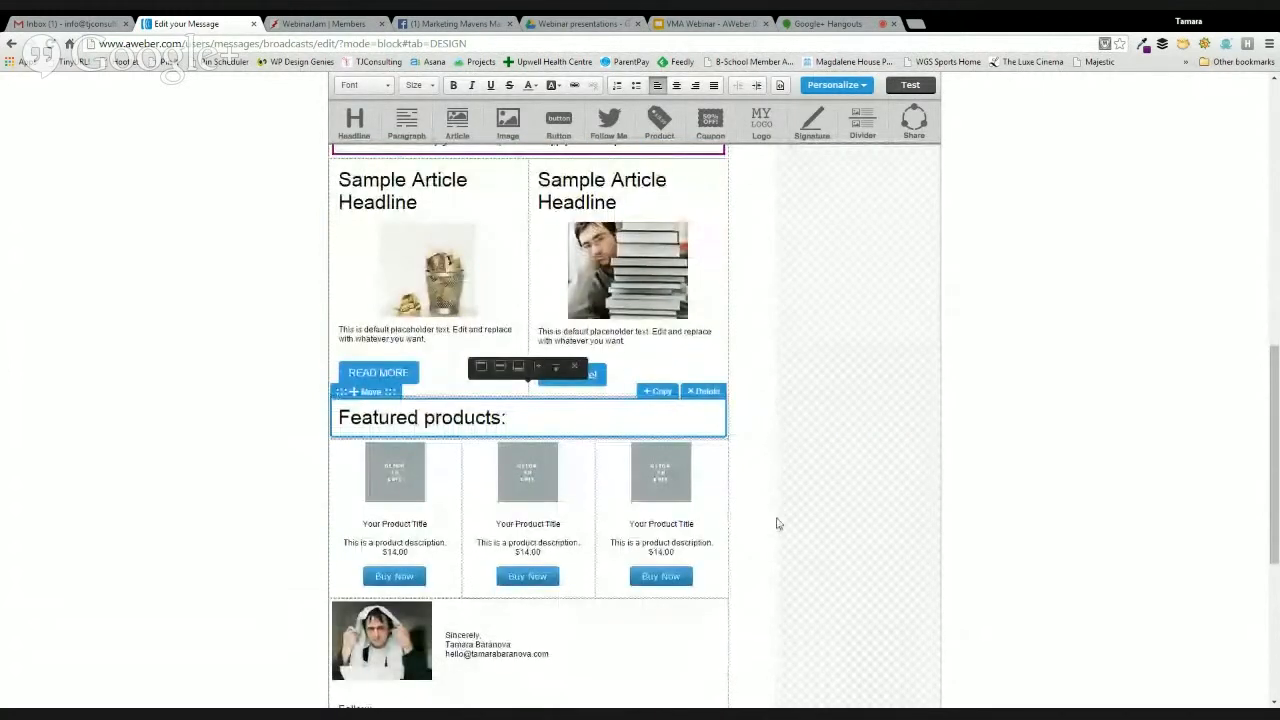
- Review the full email layout, from the share icons and header image through the articles and featured products to the signature and Follow block
scroll(778, 523, "down", 3)
scroll(757, 504, "up", 10)
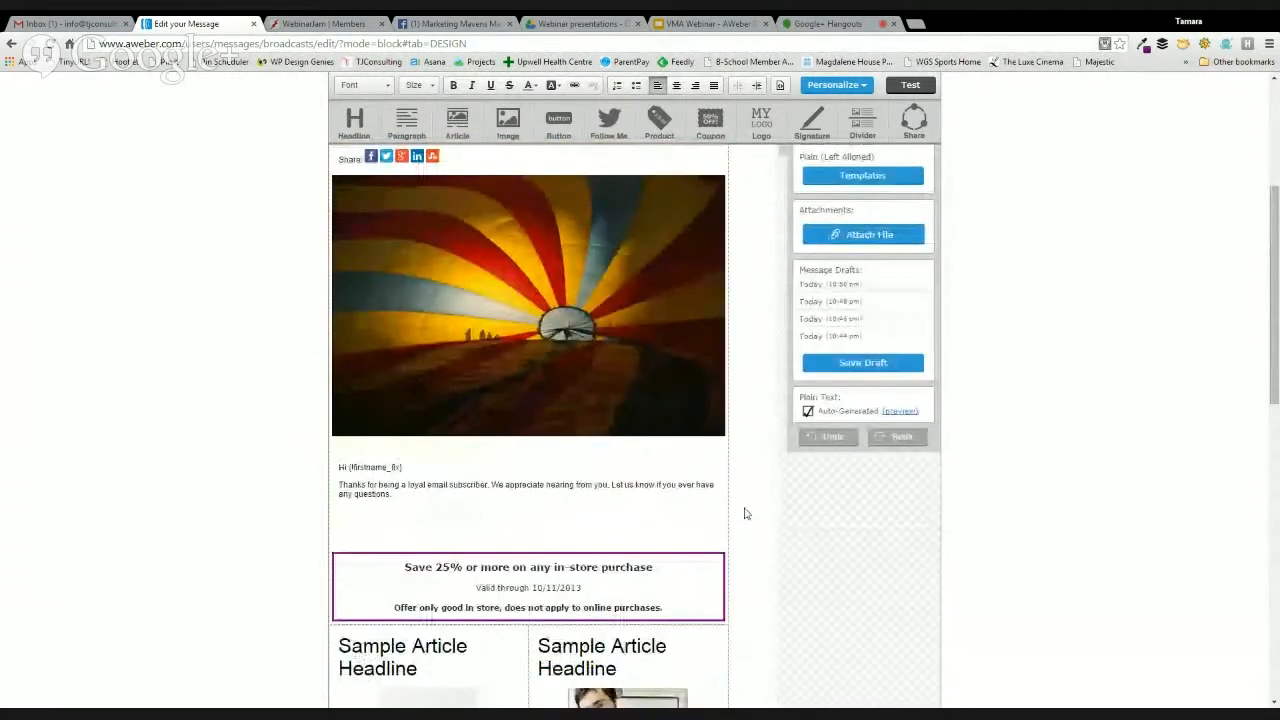
scroll(740, 510, "down", 6)
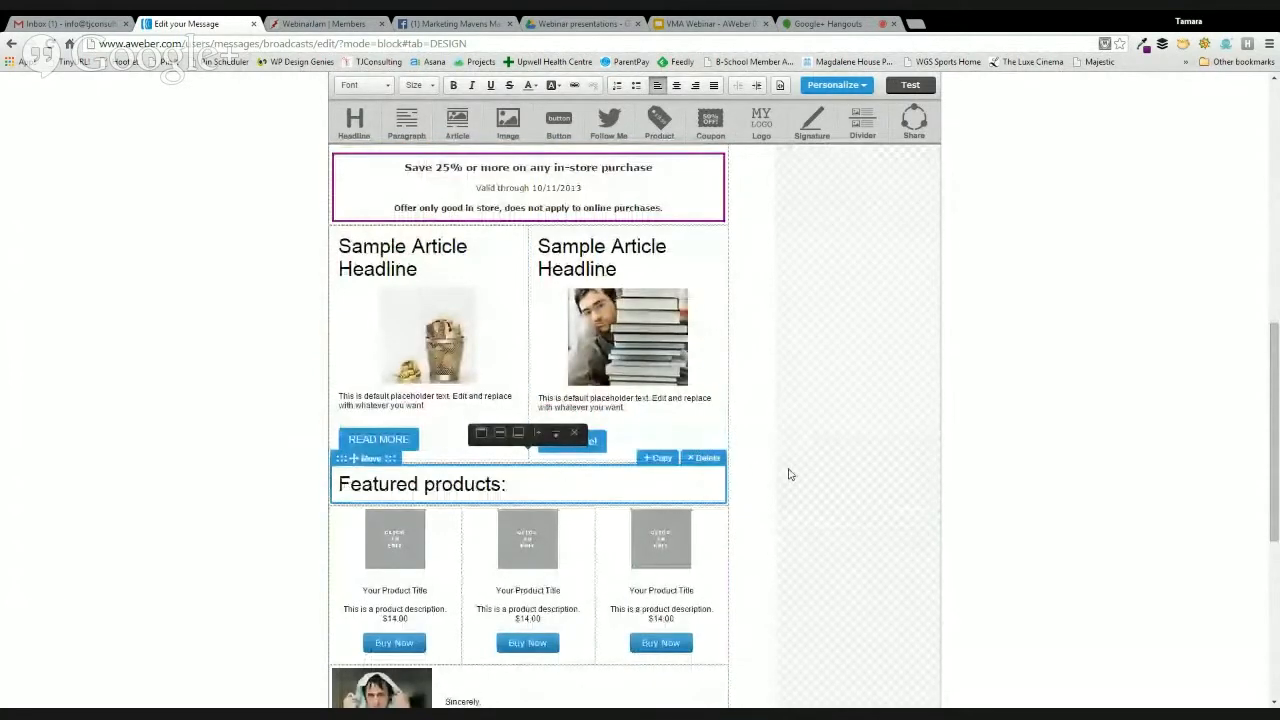
left_click(650, 335)
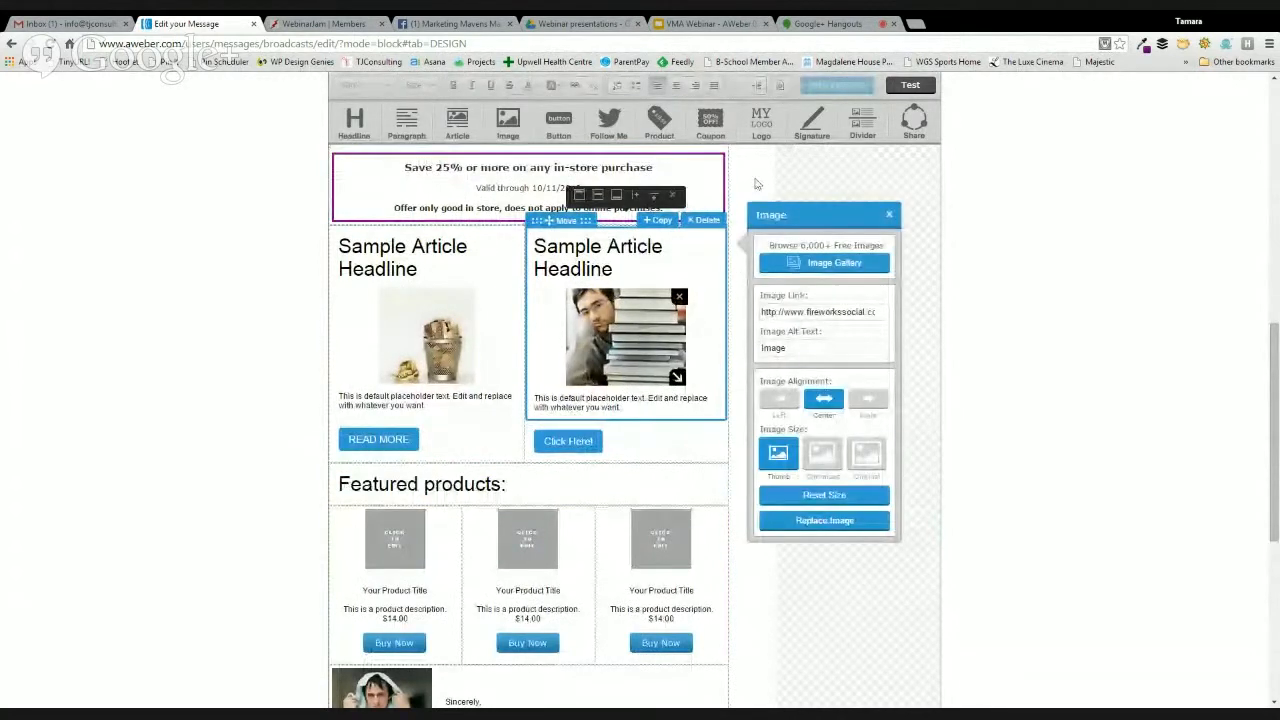
left_click(889, 216)
scroll(840, 360, "up", 5)
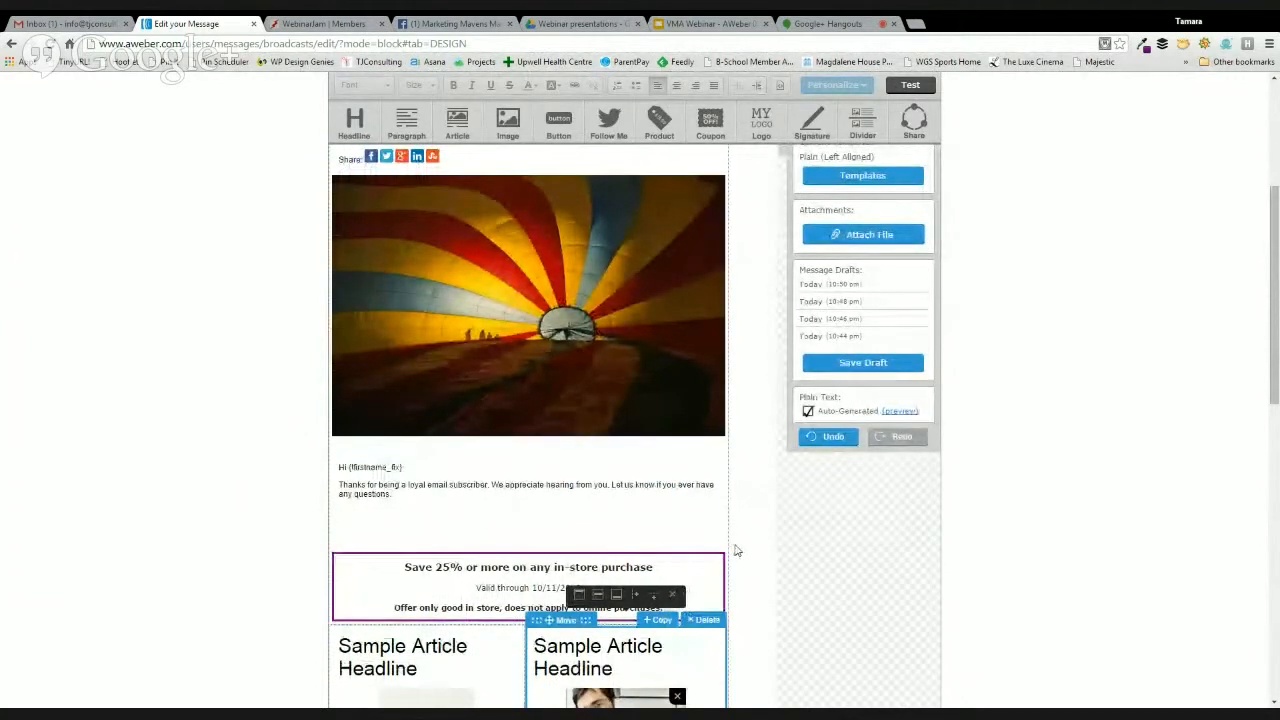
scroll(736, 550, "down", 3)
scroll(736, 550, "down", 1)
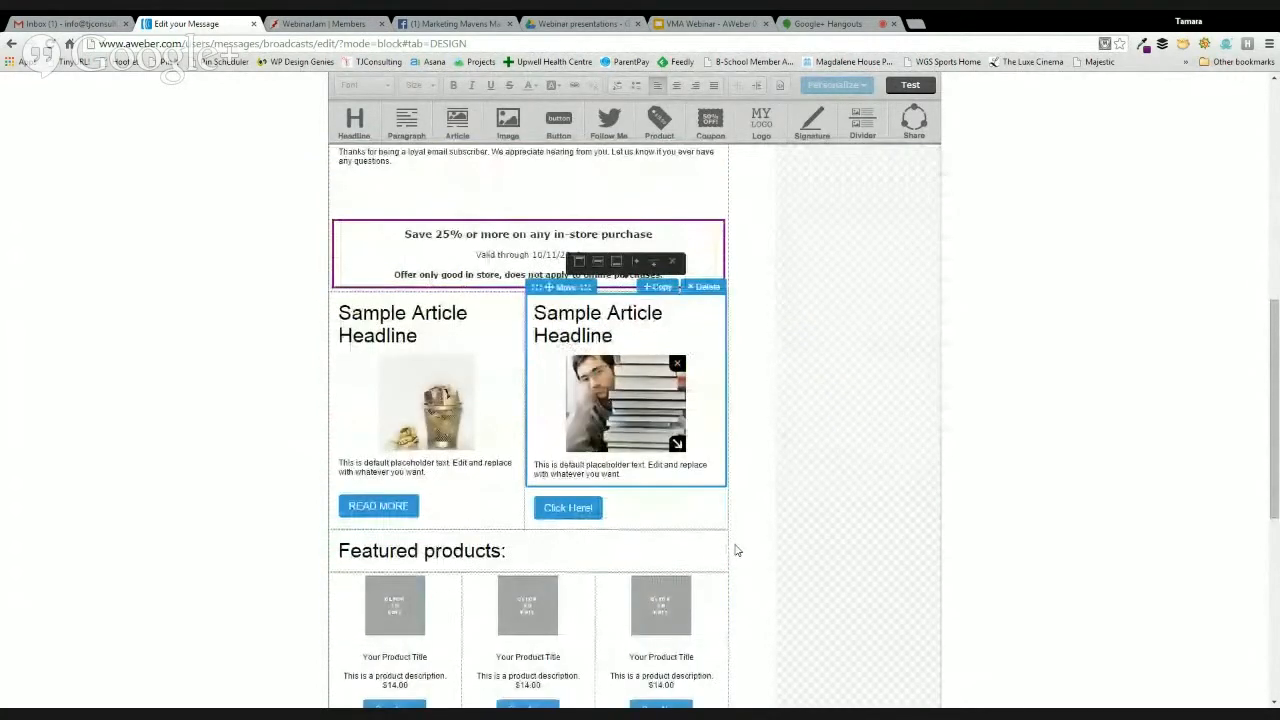
scroll(270, 506, "down", 4)
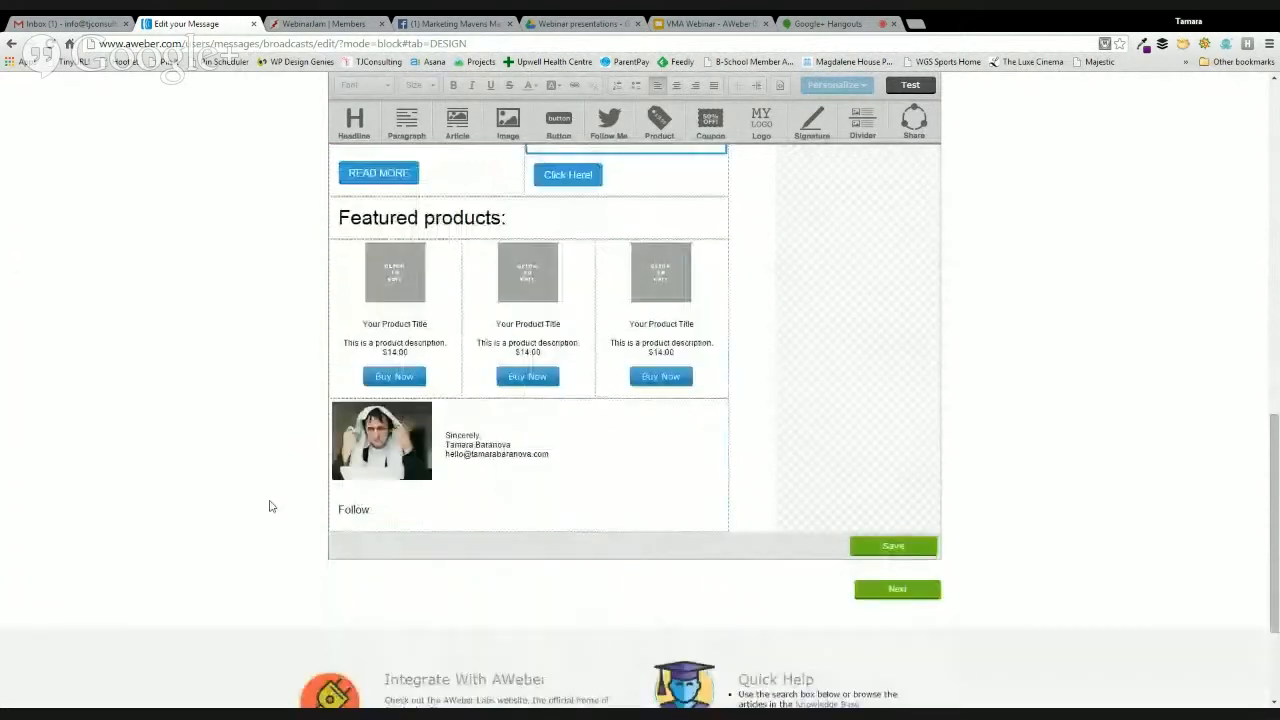
scroll(780, 603, "up", 8)
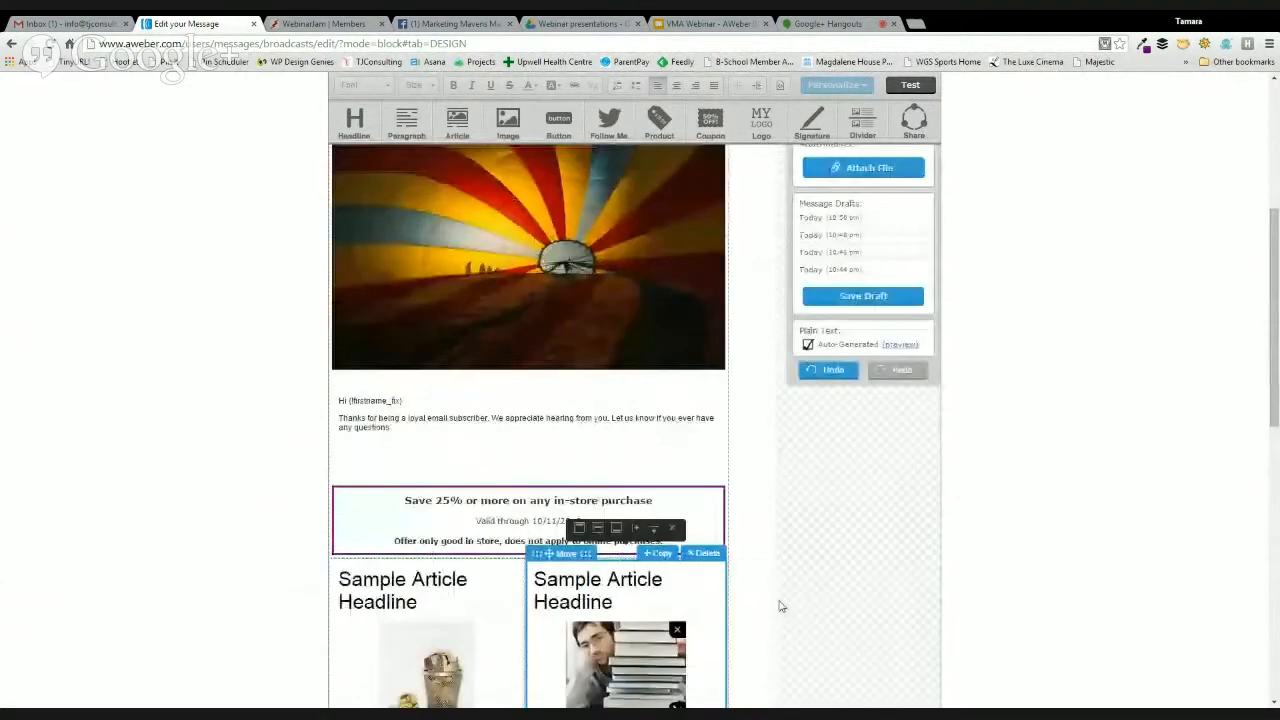
scroll(780, 606, "up", 3)
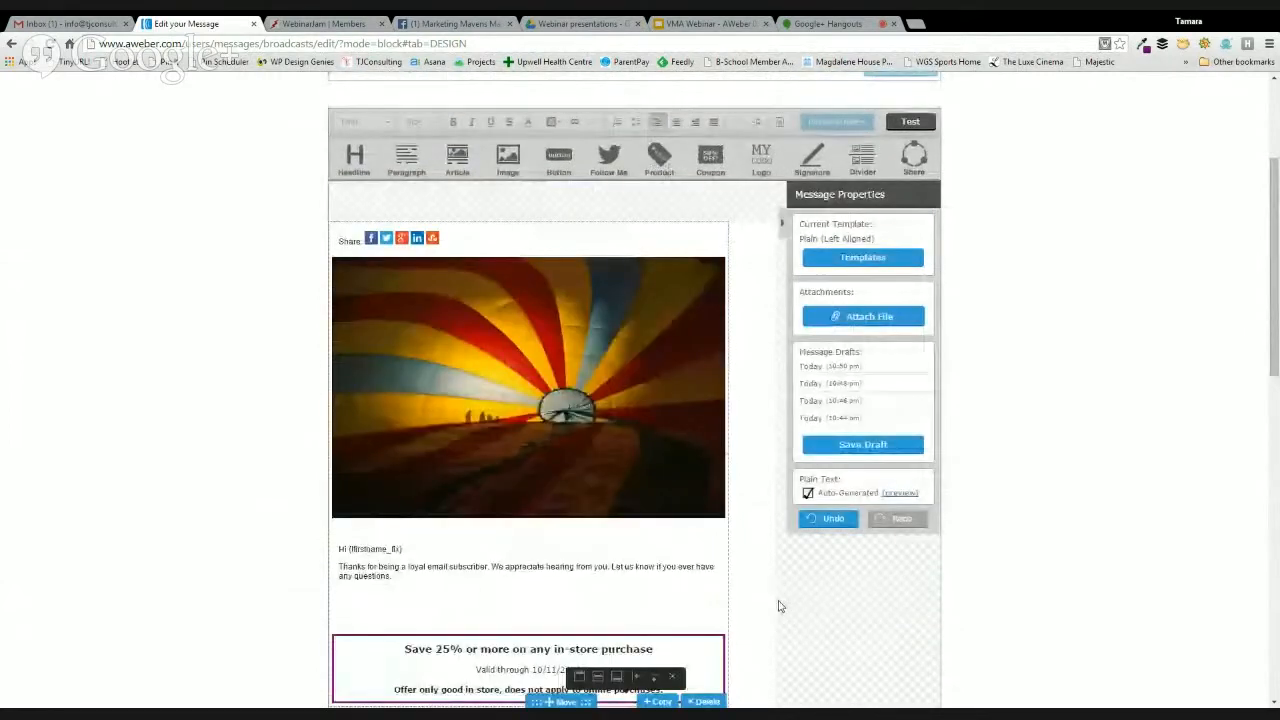